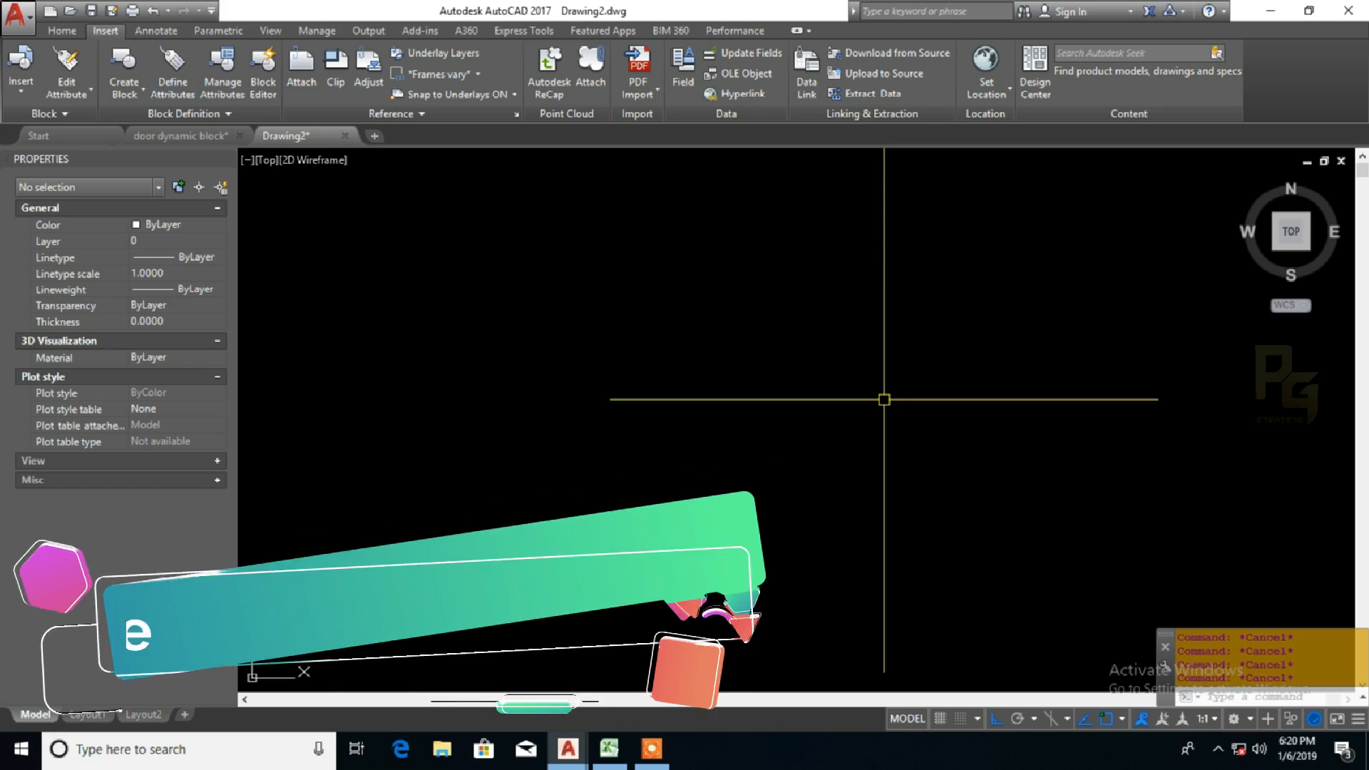
Step: Draw a four-sided polygon by its edge, with a horizontal edge length of 1000
{"action": "type", "text": "POL"}
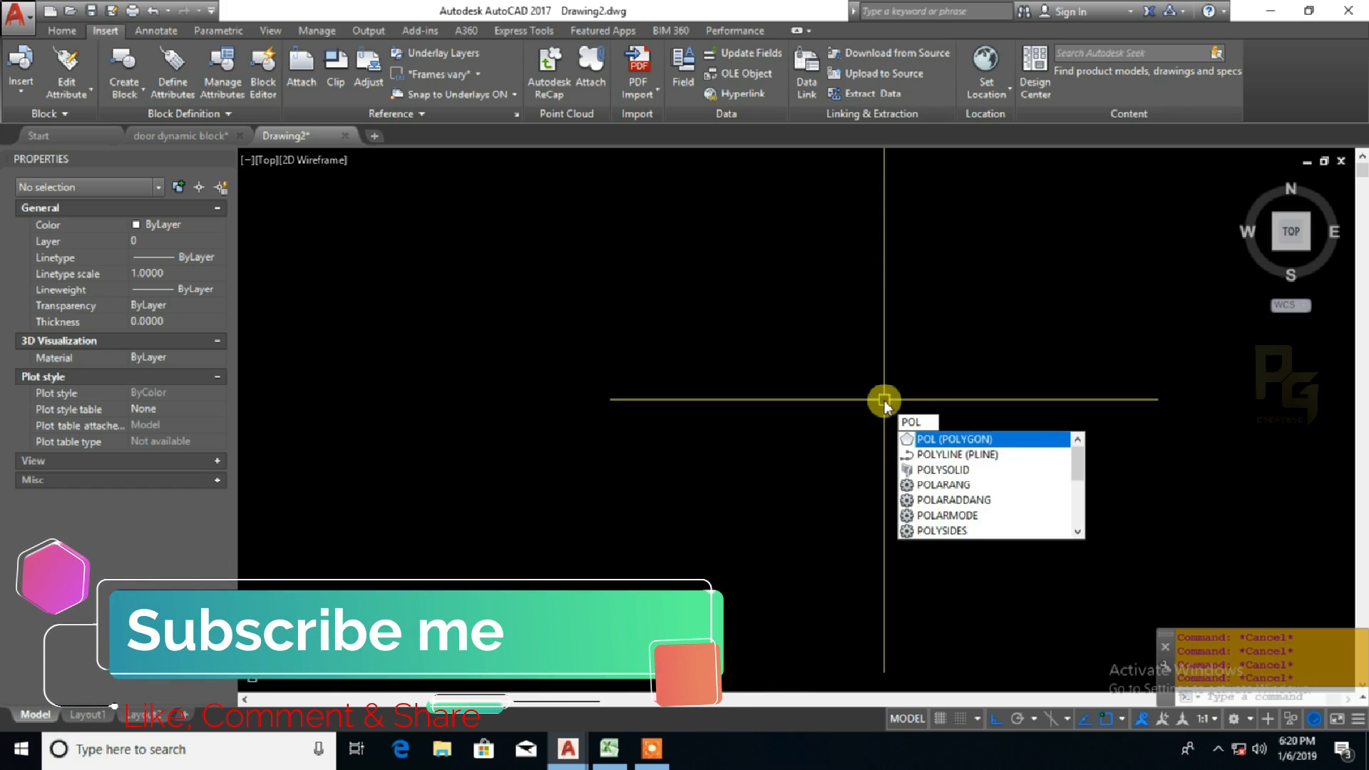
{"action": "left_click", "coordinate": [959, 439]}
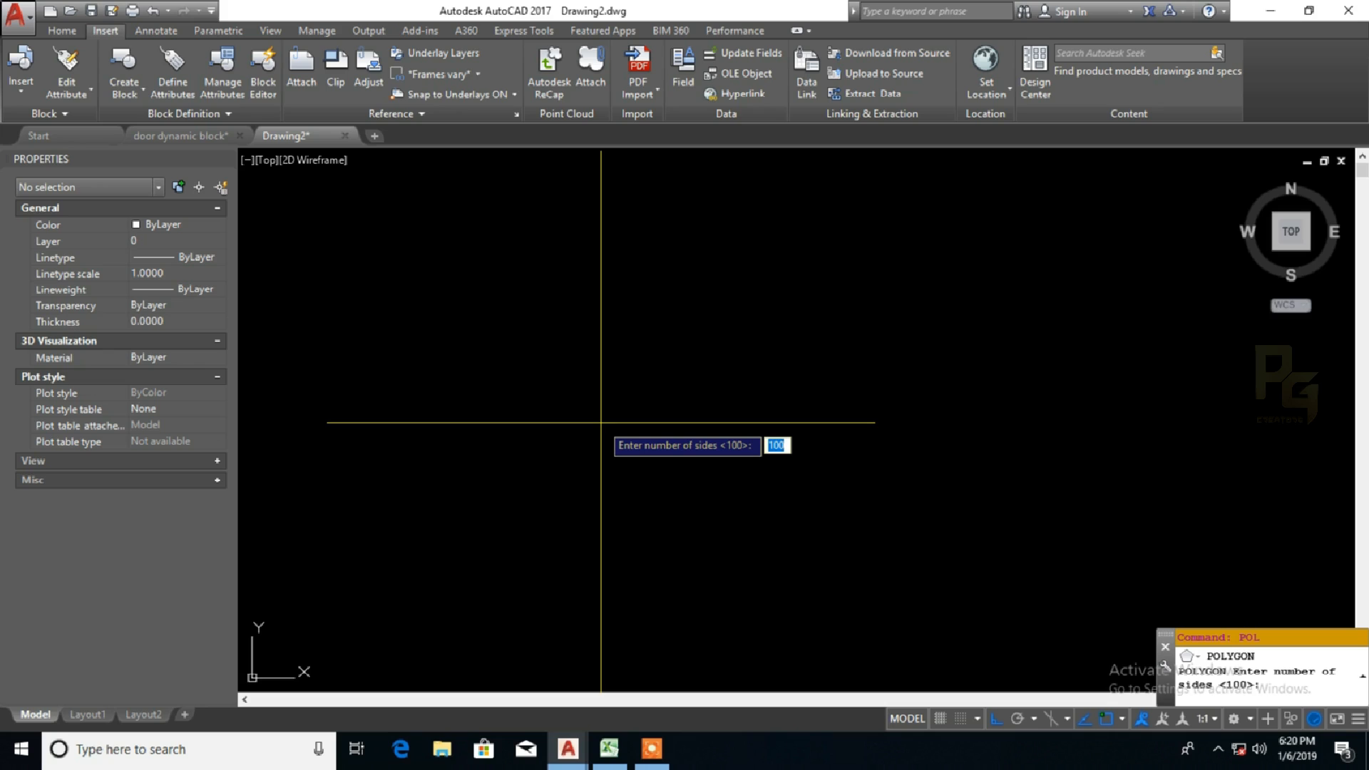
{"action": "key", "text": "Return"}
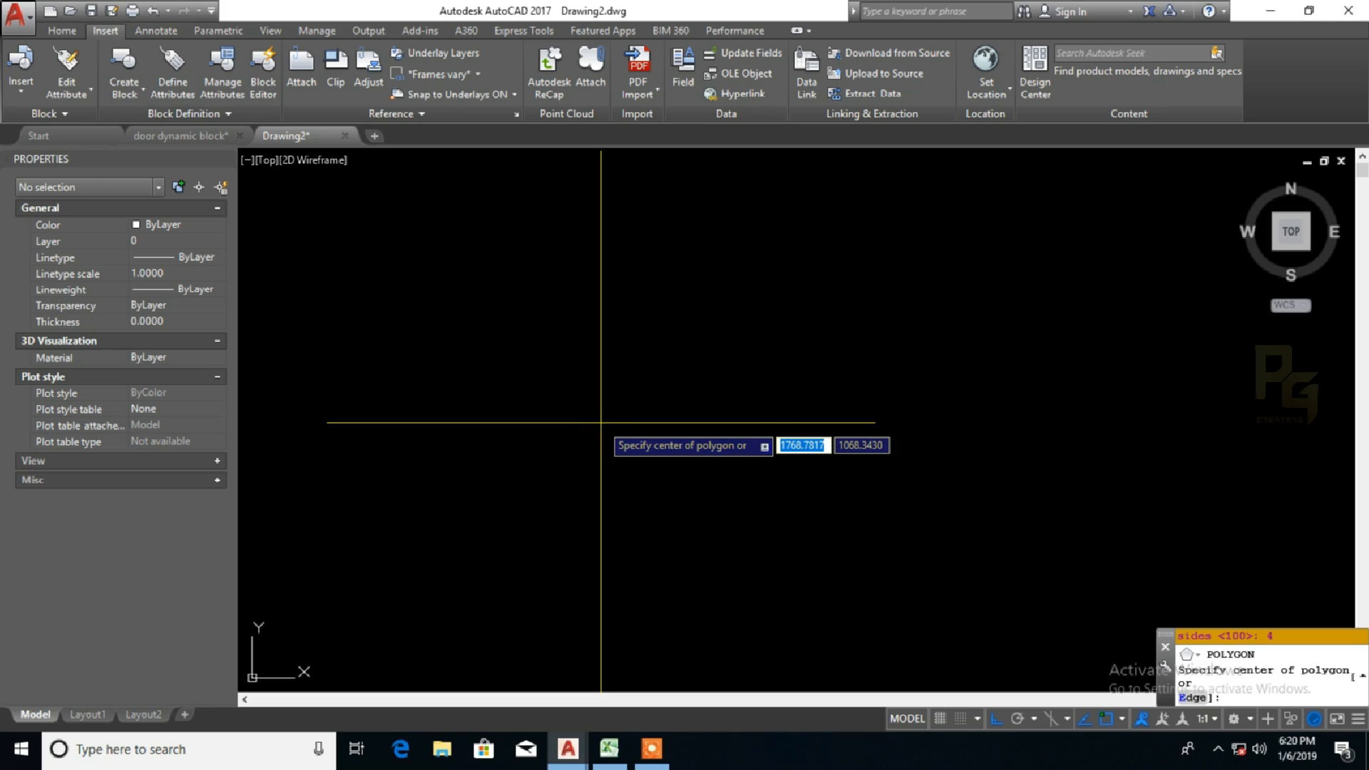
{"action": "key", "text": "e"}
{"action": "key", "text": "Return"}
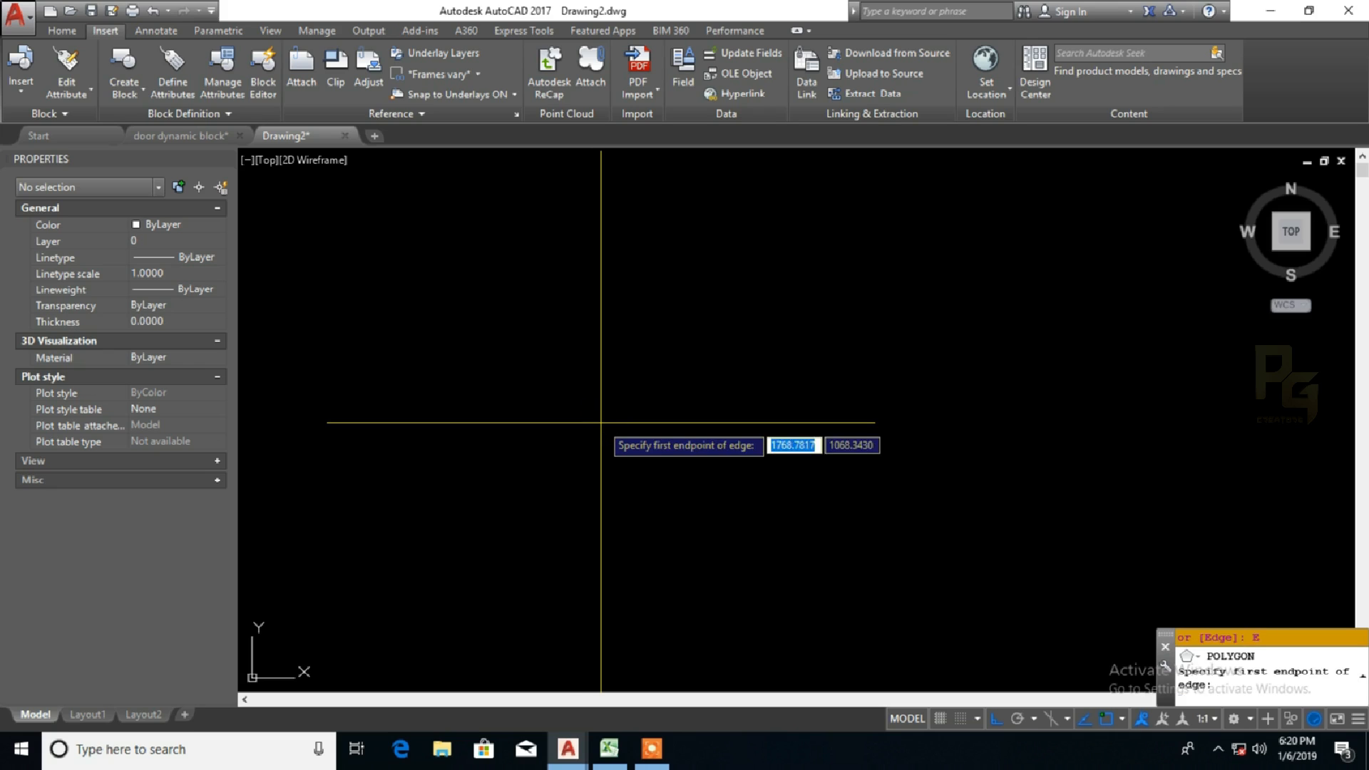
{"action": "left_click", "coordinate": [581, 490]}
{"action": "scroll", "coordinate": [858, 366], "scroll_direction": "down", "scroll_amount": 5}
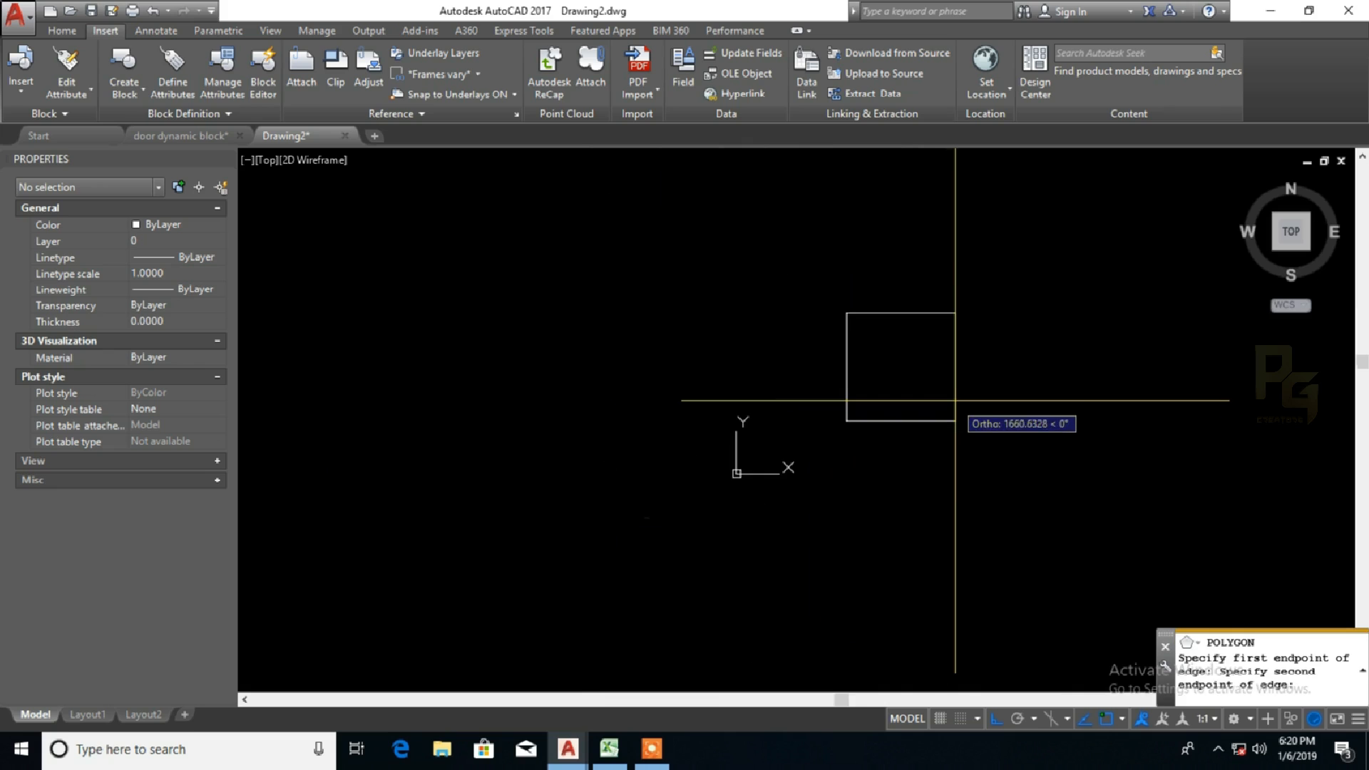
{"action": "scroll", "coordinate": [946, 412], "scroll_direction": "up", "scroll_amount": 3}
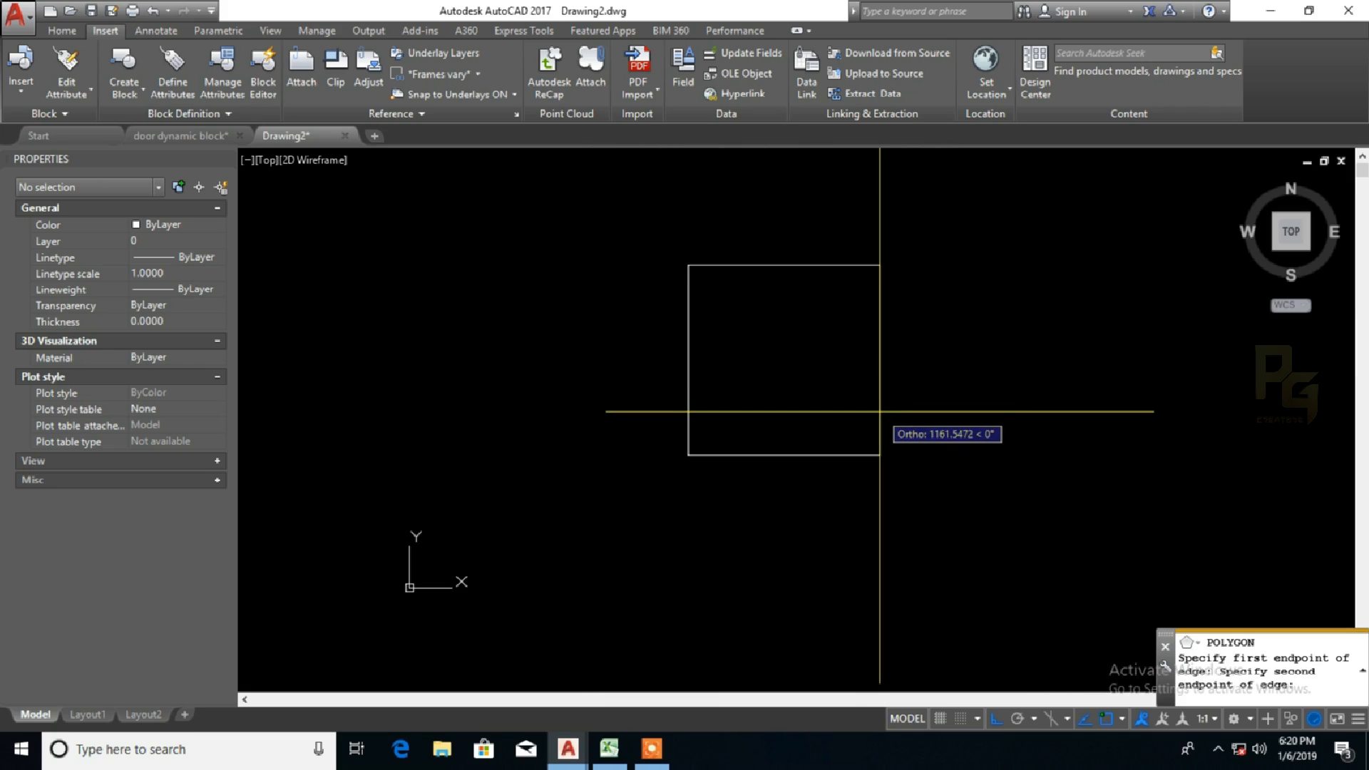
{"action": "type", "text": "1000"}
{"action": "key", "text": "Return"}
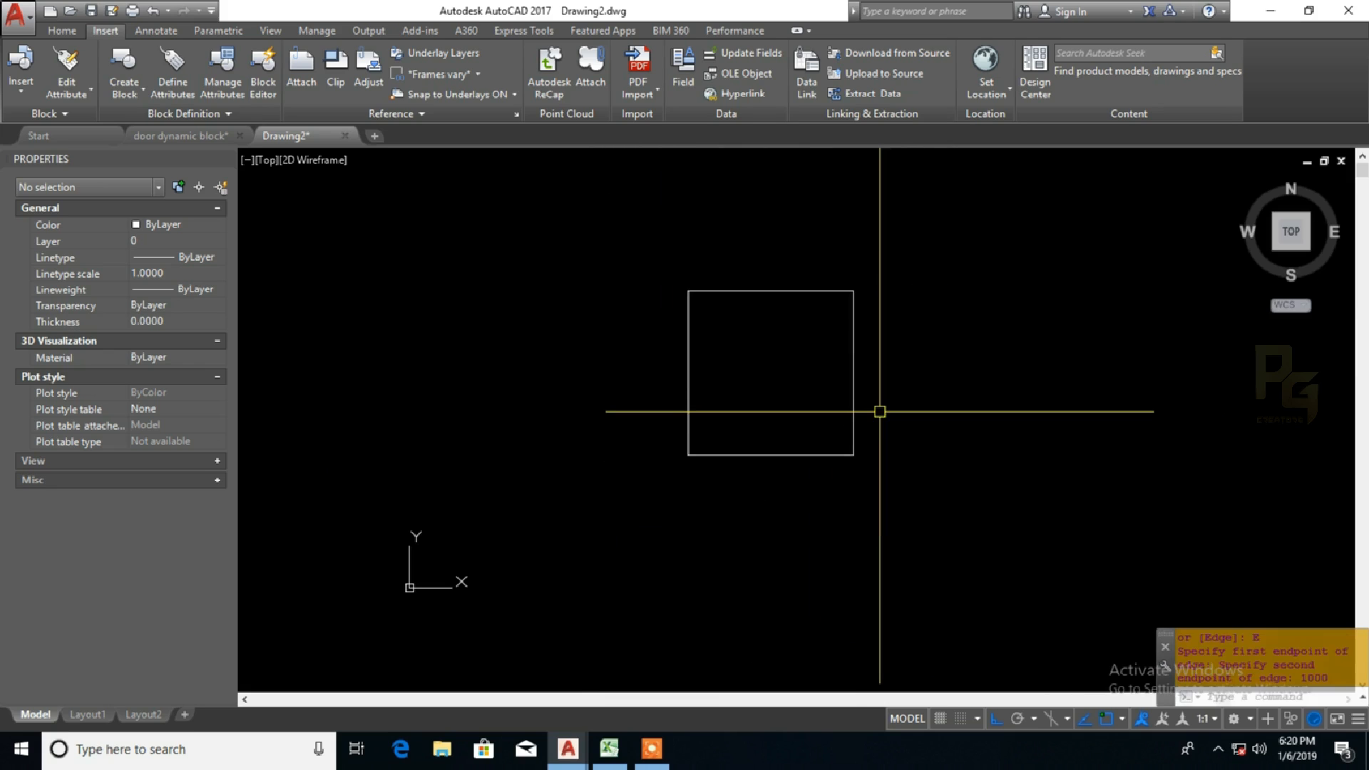
{"action": "key", "text": "Escape"}
{"action": "key", "text": "Escape"}
{"action": "left_click", "coordinate": [853, 356]}
{"action": "key", "text": "Escape"}
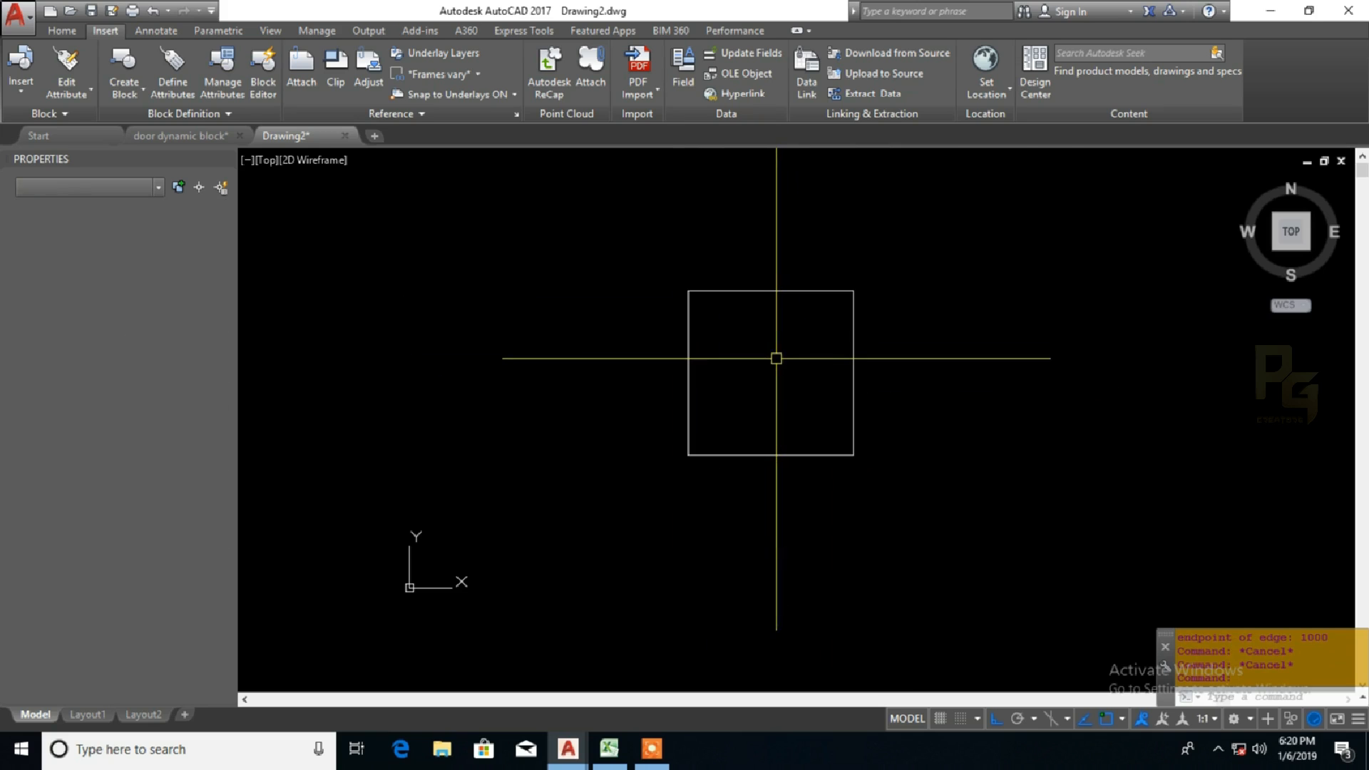
Step: Add linear dimensions to the square's left side and top side, placed outside the square
{"action": "type", "text": "dli"}
{"action": "key", "text": "Return"}
{"action": "key", "text": "Return"}
{"action": "left_click", "coordinate": [688, 336]}
{"action": "left_click", "coordinate": [640, 324]}
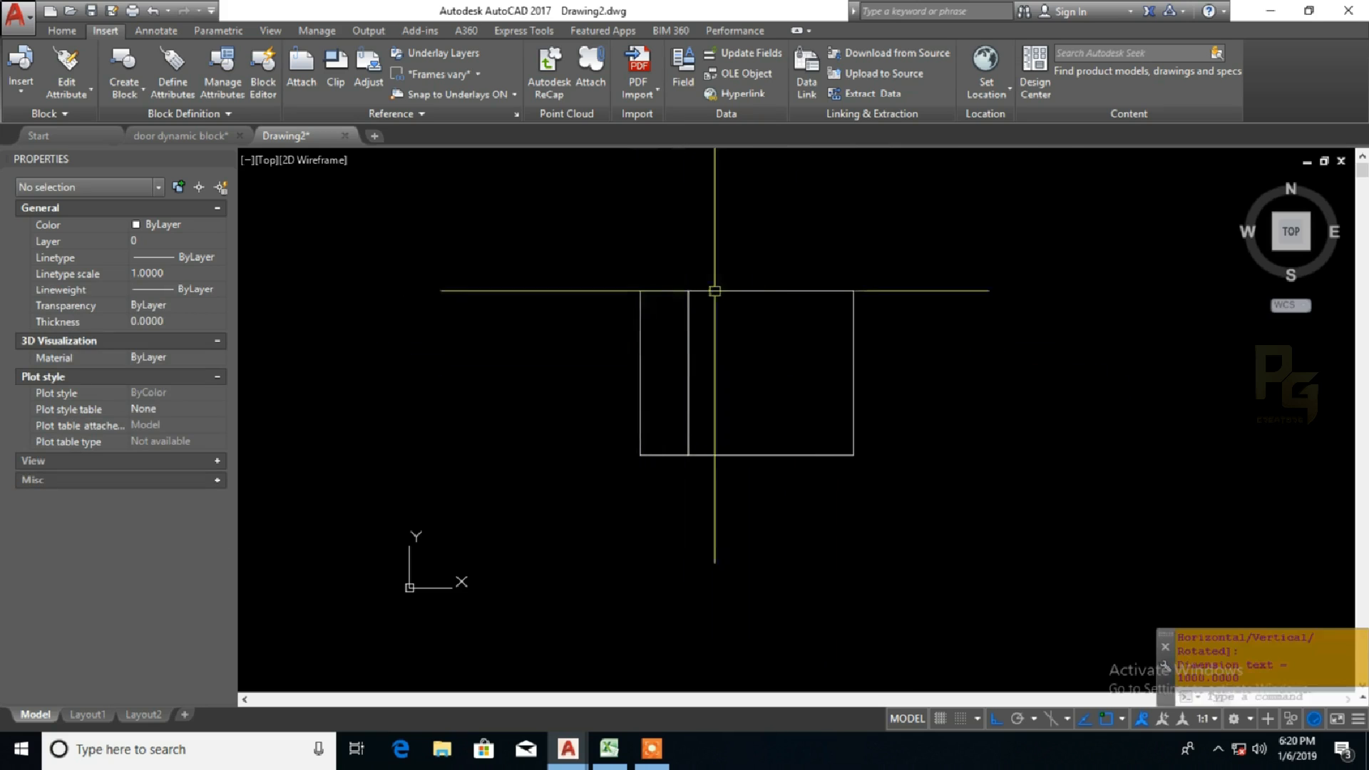
{"action": "key", "text": "Return"}
{"action": "key", "text": "Return"}
{"action": "left_click", "coordinate": [715, 291]}
{"action": "left_click", "coordinate": [711, 250]}
Step: Set the overall dimension scale of both square dimensions to 20, try 50, and settle on 20
{"action": "left_click", "coordinate": [710, 251]}
{"action": "left_click", "coordinate": [653, 277]}
{"action": "left_click", "coordinate": [620, 318]}
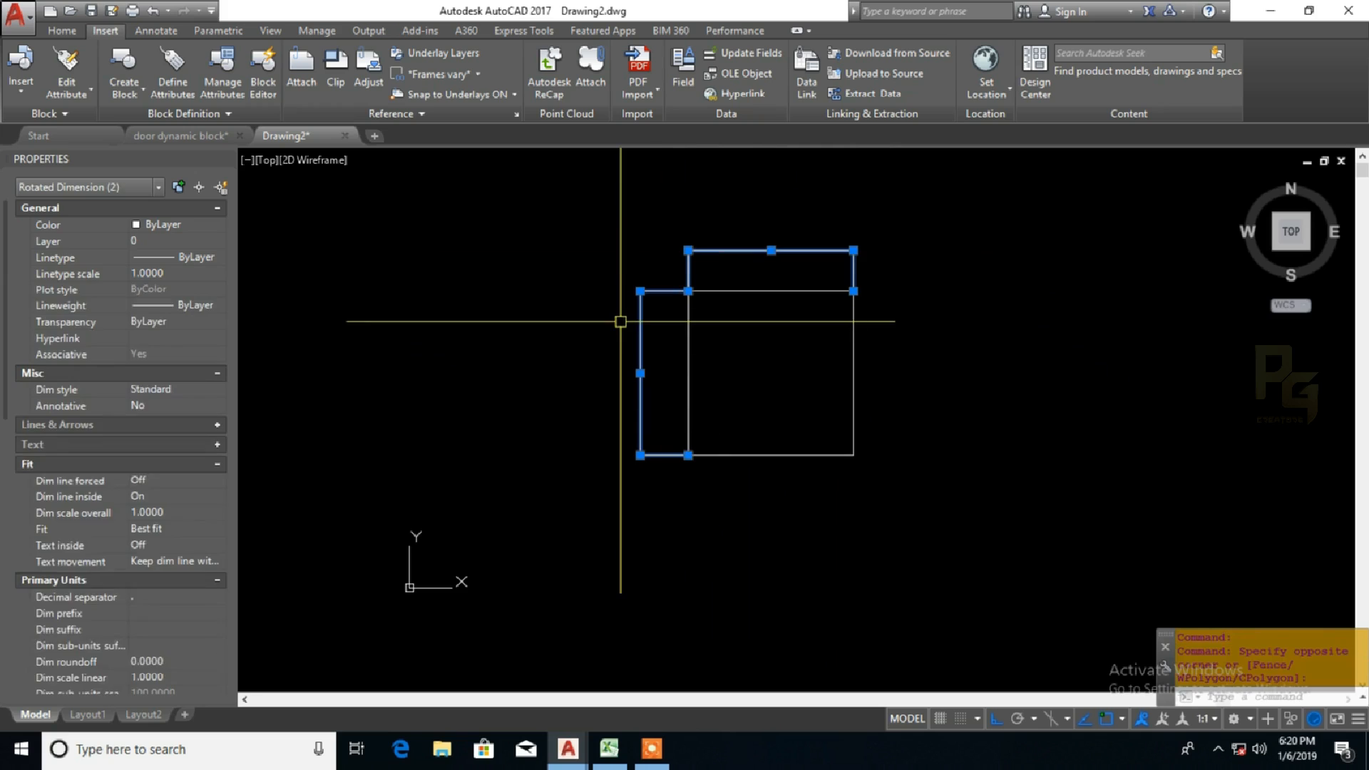
{"action": "double_click", "coordinate": [177, 513]}
{"action": "type", "text": "20"}
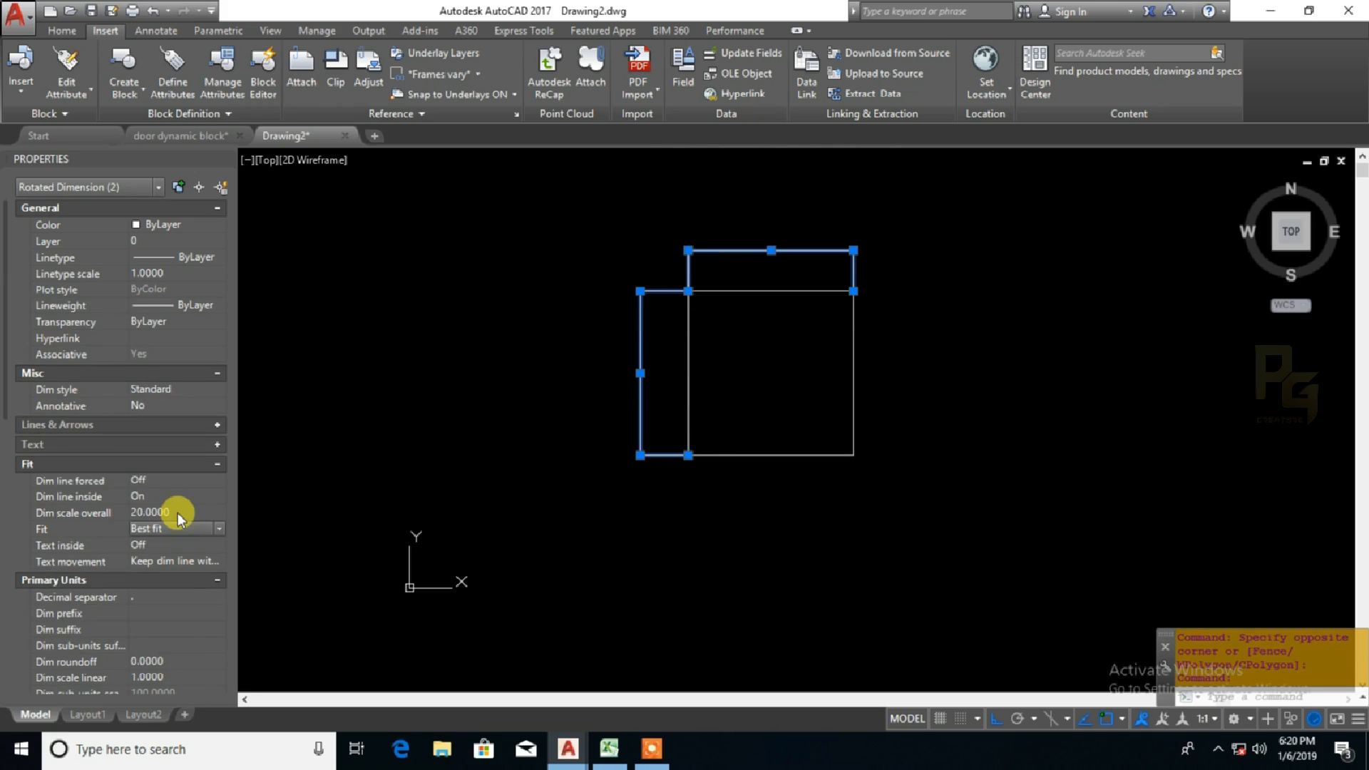
{"action": "double_click", "coordinate": [177, 512]}
{"action": "type", "text": "50"}
{"action": "key", "text": "Return"}
{"action": "double_click", "coordinate": [178, 512]}
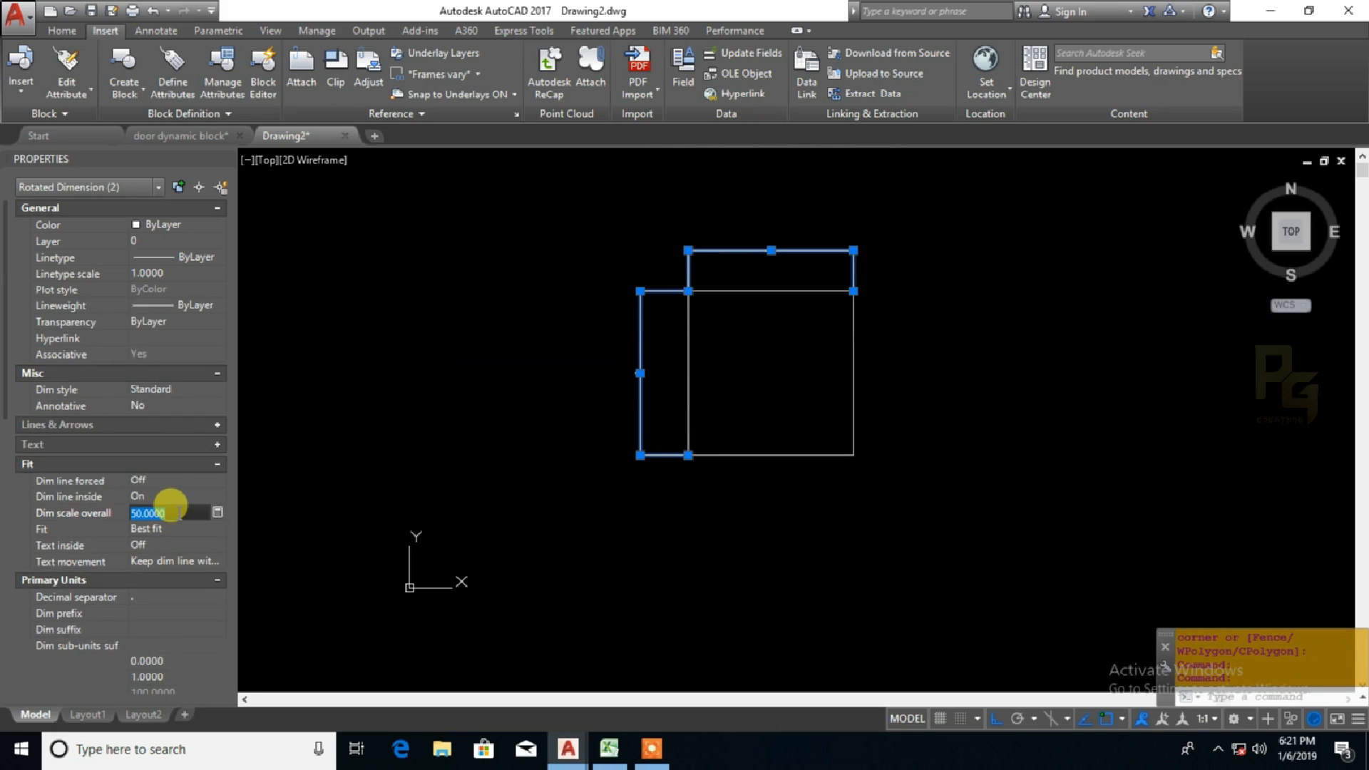
{"action": "type", "text": "1"}
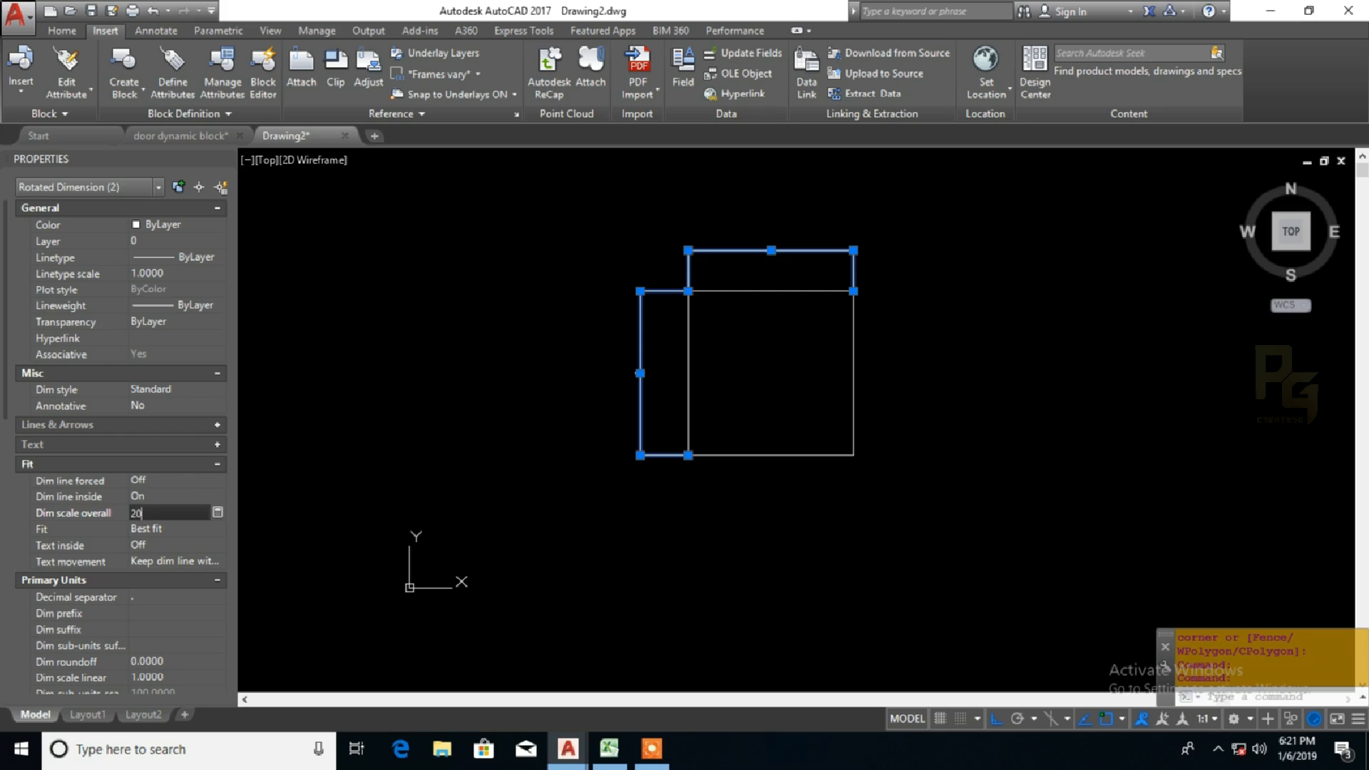
{"action": "key", "text": "Return"}
{"action": "key", "text": "Escape"}
Step: Draw a seven-sided polygon by its edge to the right of the square, with a horizontal edge length of 500
{"action": "scroll", "coordinate": [791, 343], "scroll_direction": "up", "scroll_amount": 1}
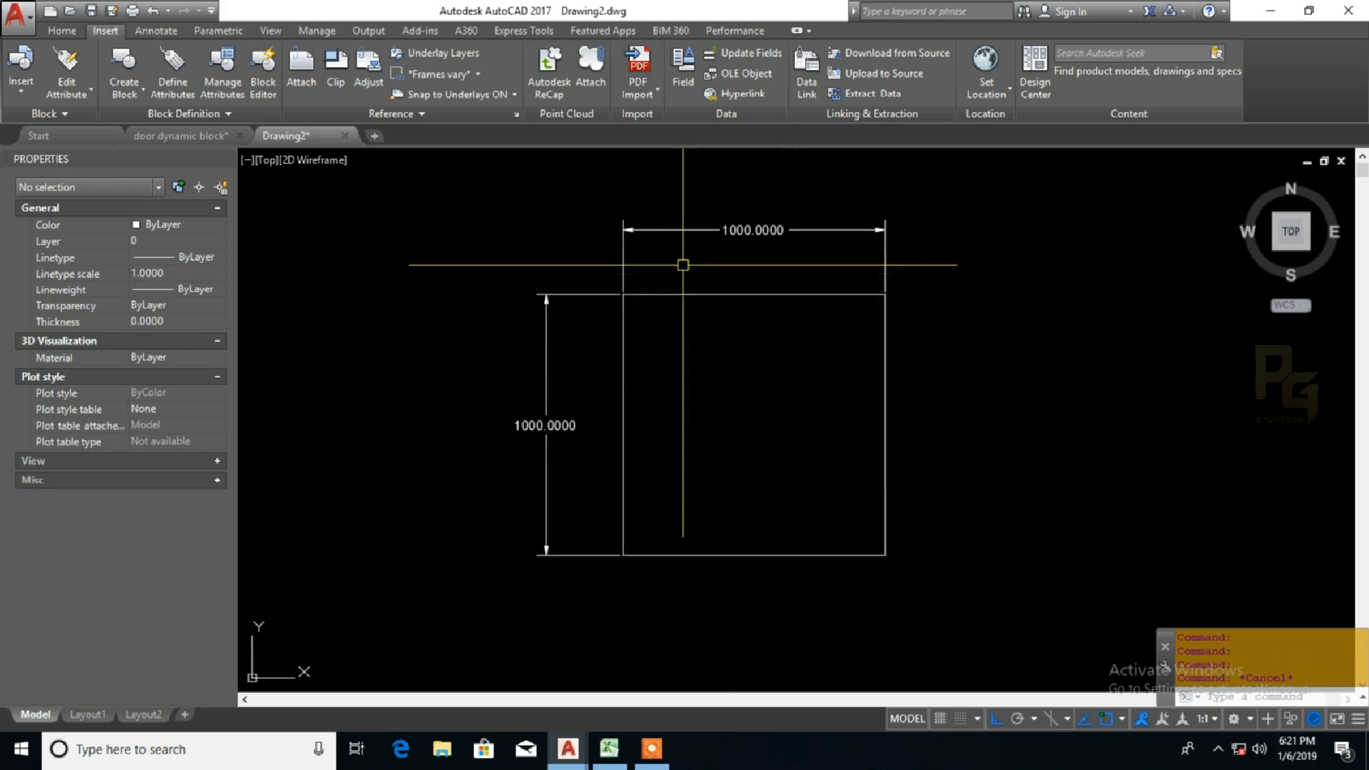
{"action": "middle_click_drag", "start_coordinate": [675, 259], "coordinate": [642, 297]}
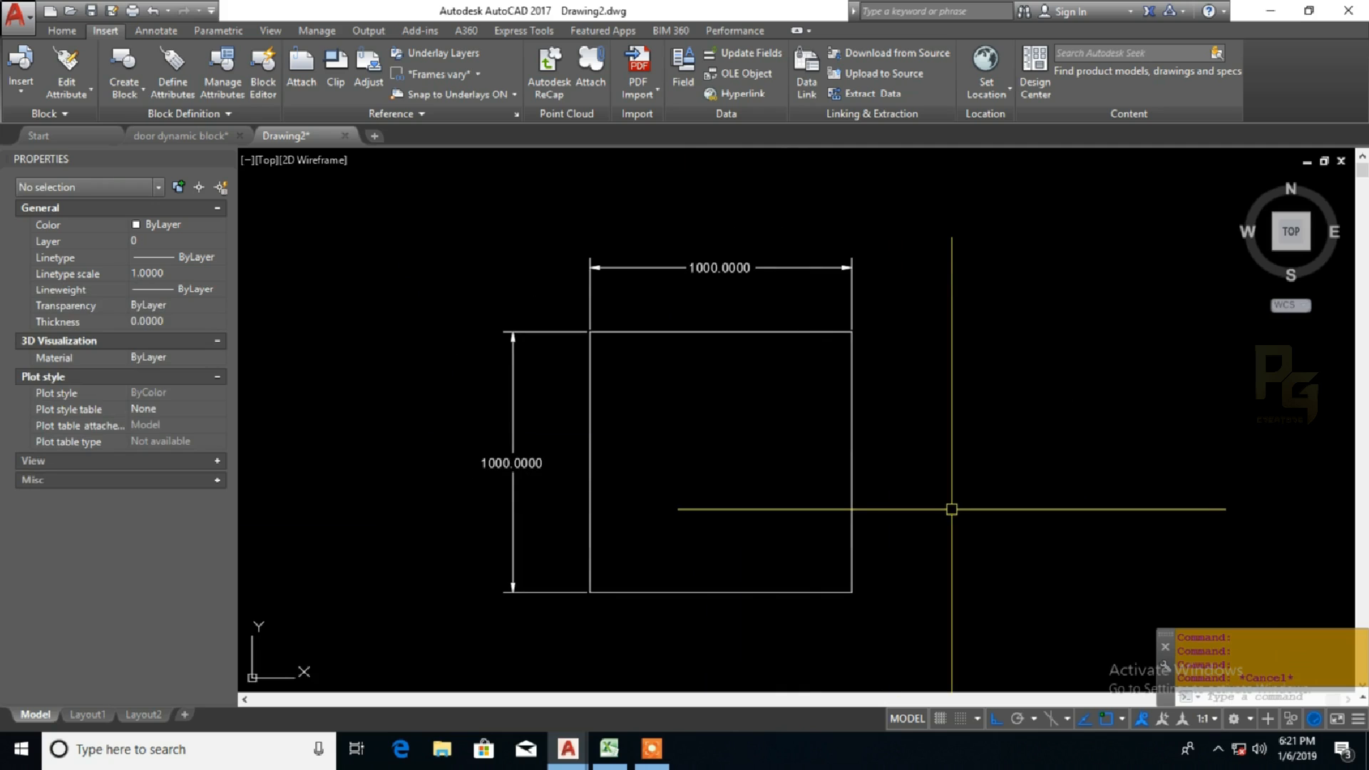
{"action": "middle_click_drag", "start_coordinate": [953, 510], "coordinate": [756, 506]}
{"action": "scroll", "coordinate": [889, 514], "scroll_direction": "down", "scroll_amount": 2}
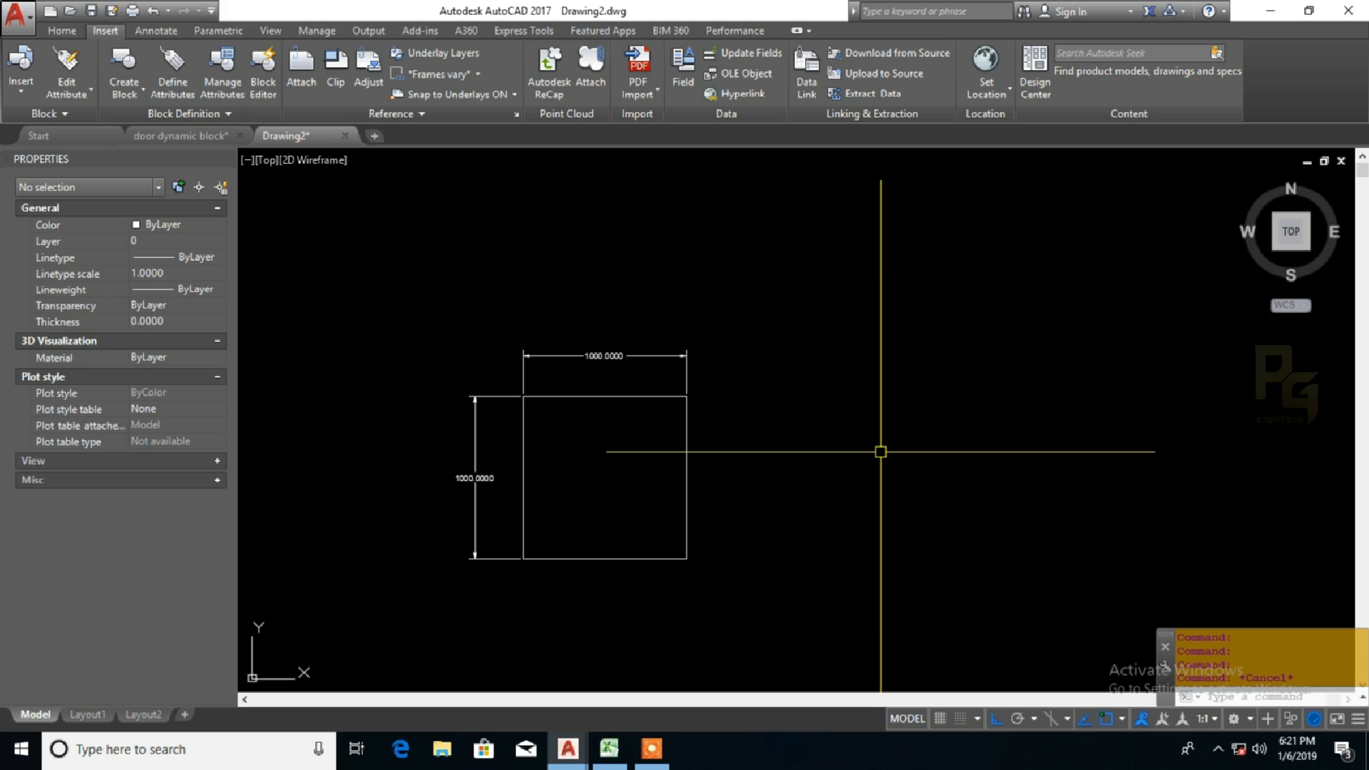
{"action": "type", "text": "POL"}
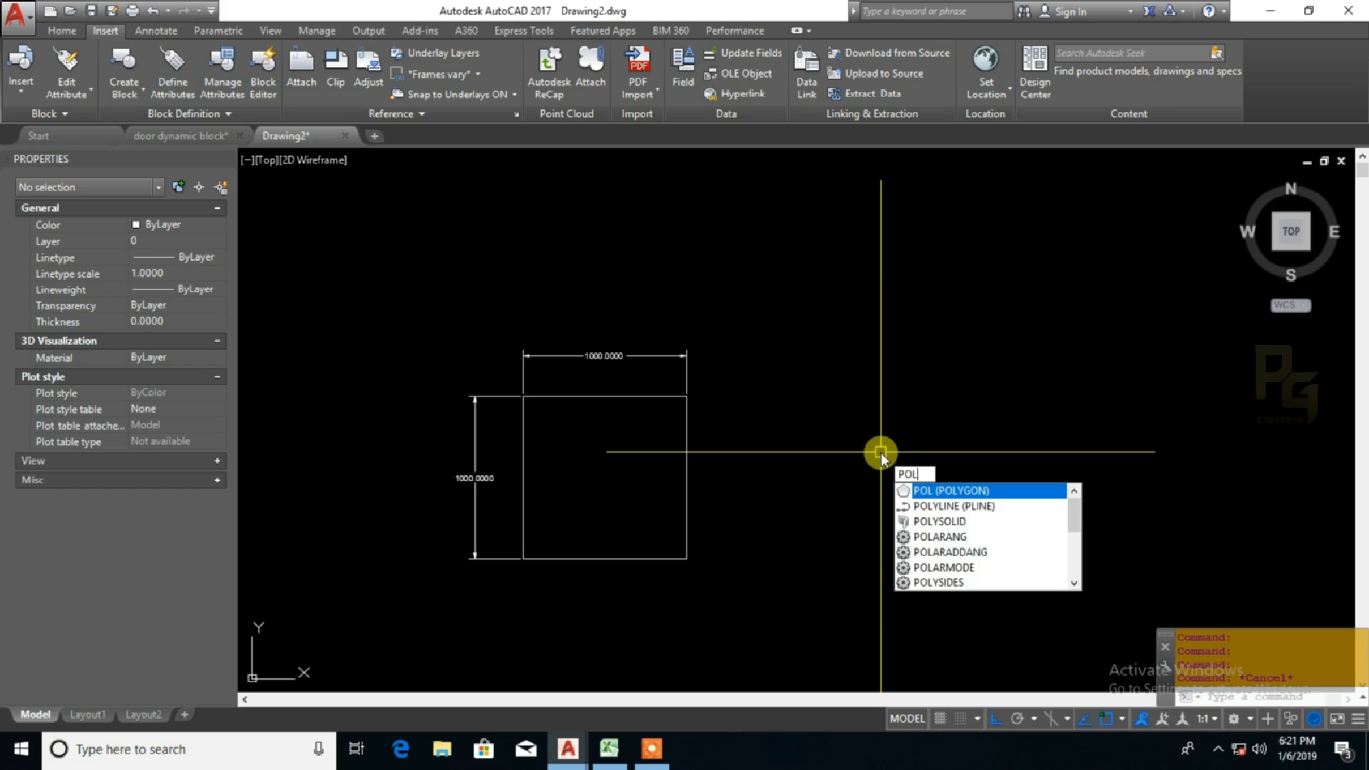
{"action": "key", "text": "Return"}
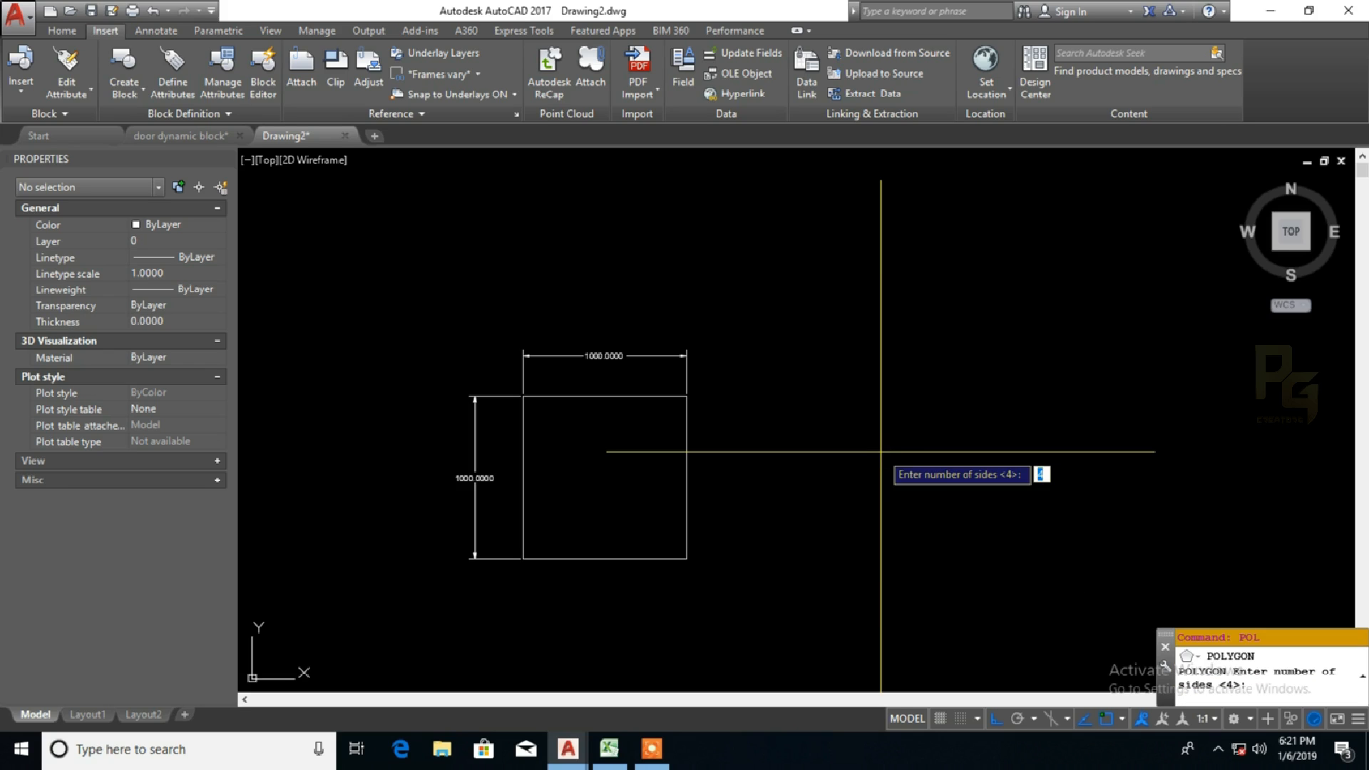
{"action": "key", "text": "BackSpace"}
{"action": "key", "text": "Return"}
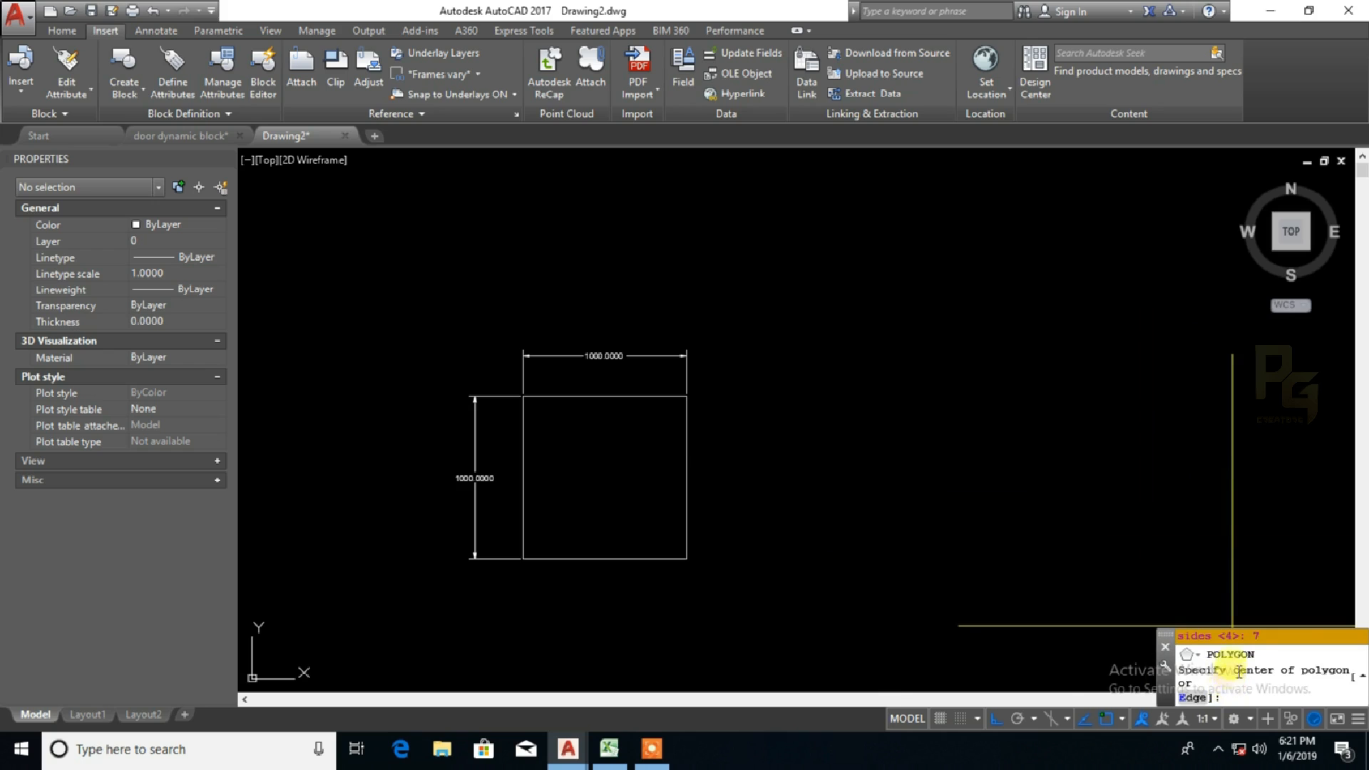
{"action": "left_click", "coordinate": [1185, 699]}
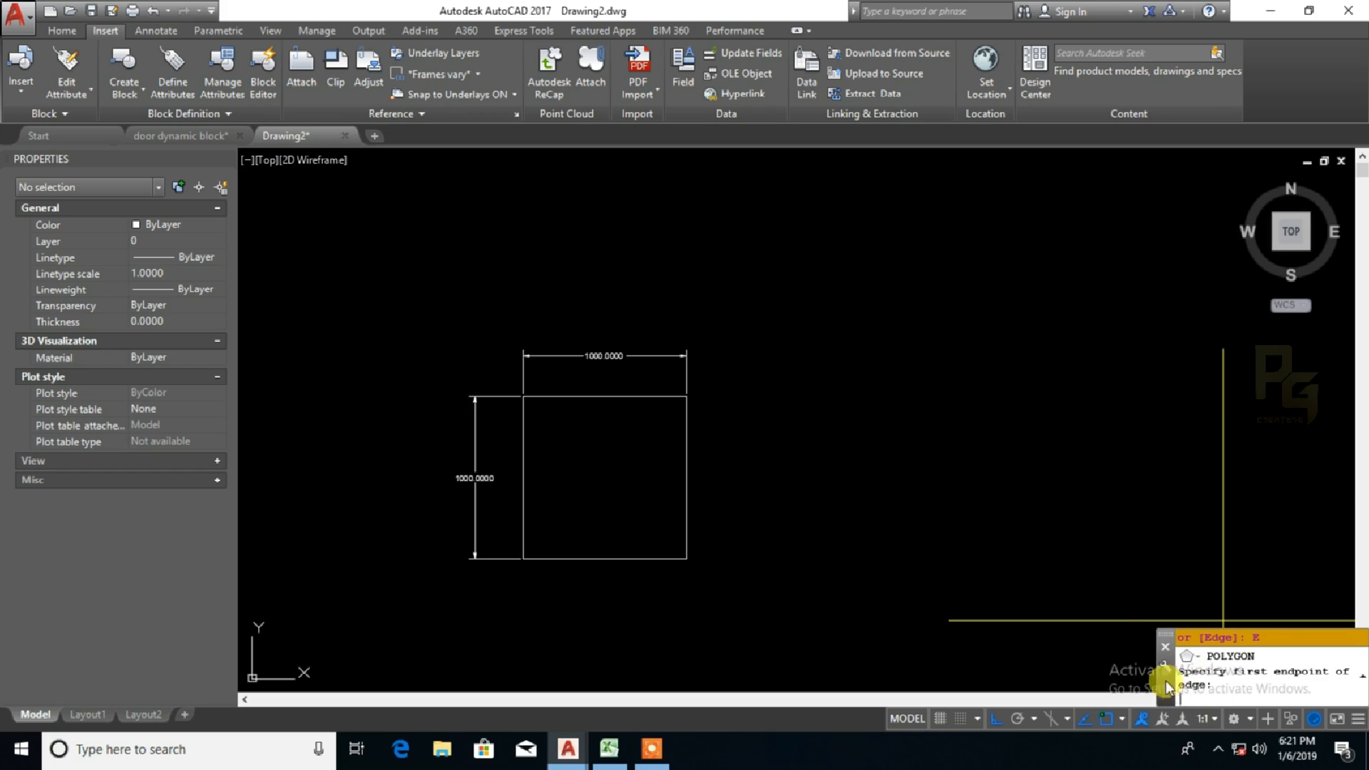
{"action": "left_click", "coordinate": [884, 552]}
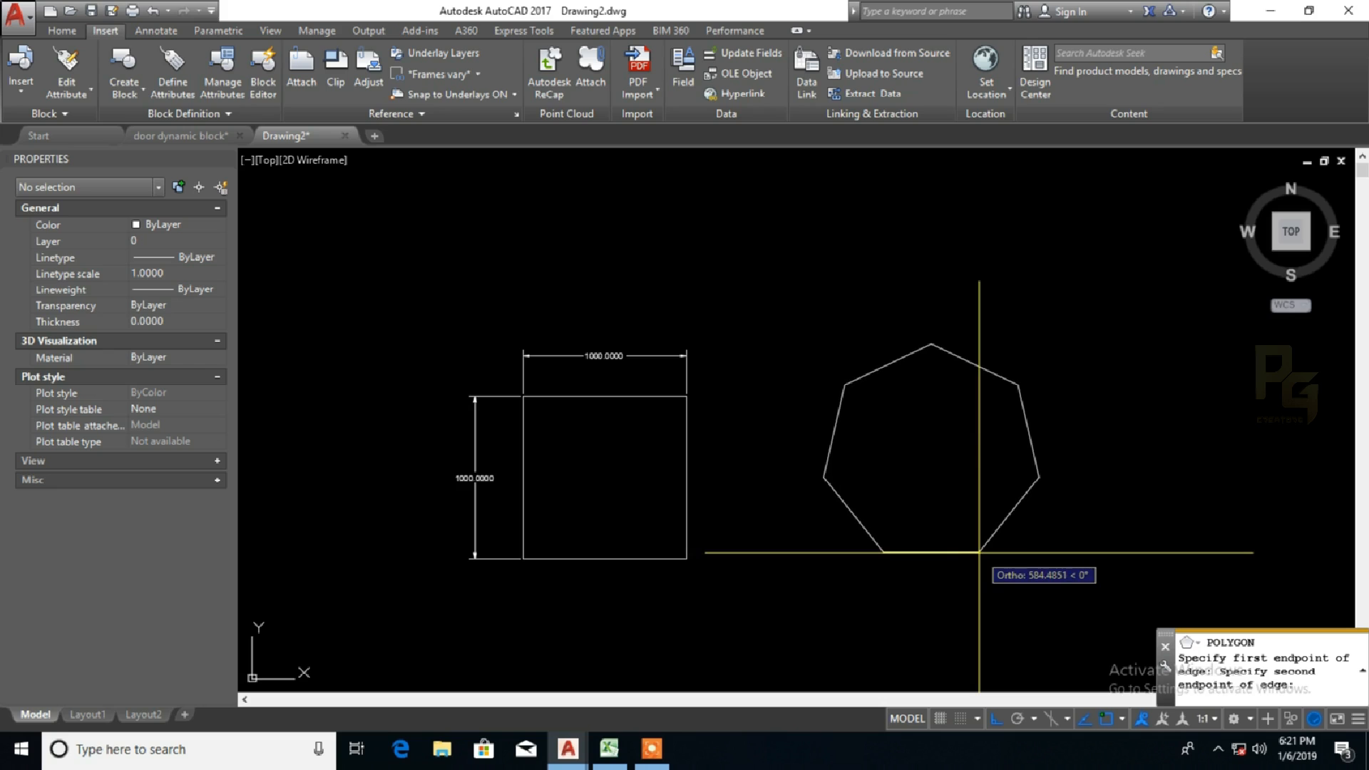
{"action": "type", "text": "500"}
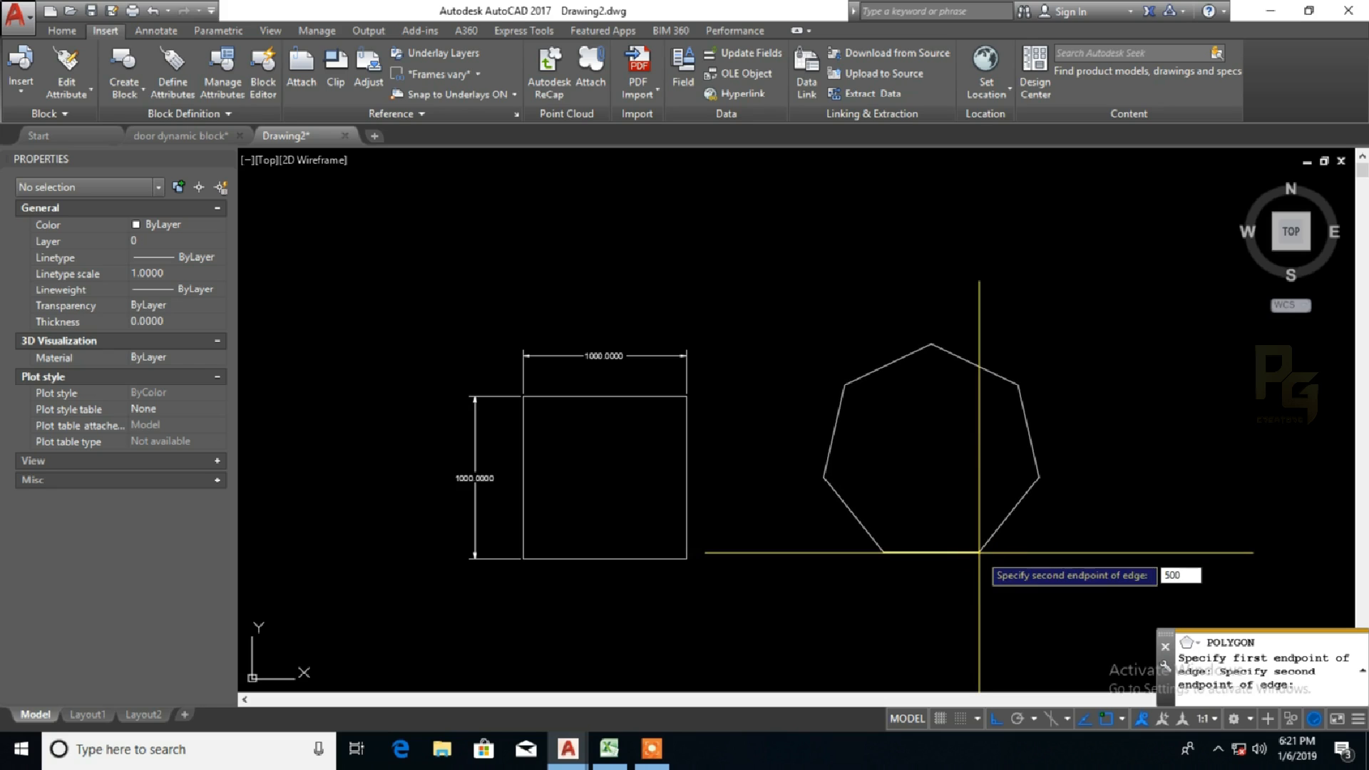
{"action": "key", "text": "Return"}
{"action": "key", "text": "Escape"}
{"action": "key", "text": "Escape"}
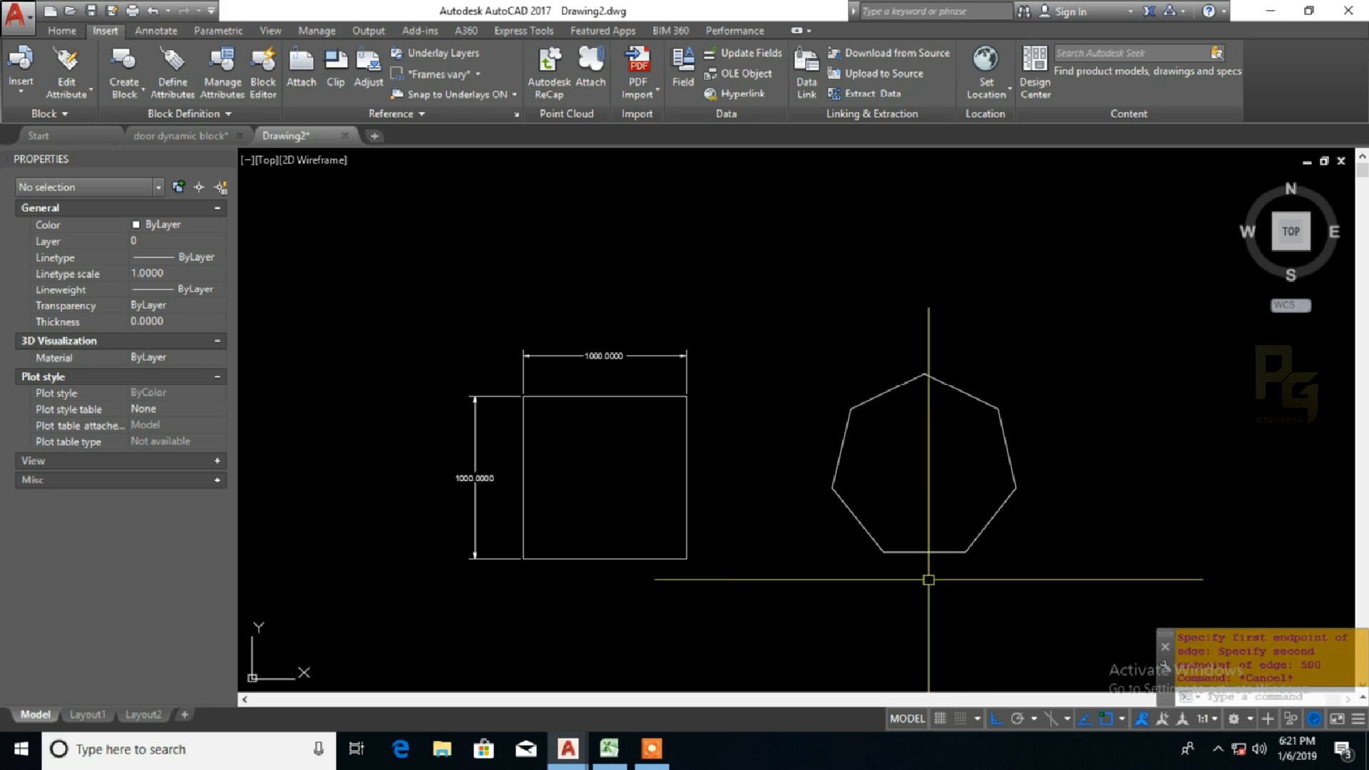
Step: Add a linear dimension below the heptagon's bottom edge
{"action": "scroll", "coordinate": [915, 571], "scroll_direction": "up", "scroll_amount": 2}
{"action": "type", "text": "dli"}
{"action": "key", "text": "Return"}
{"action": "key", "text": "Return"}
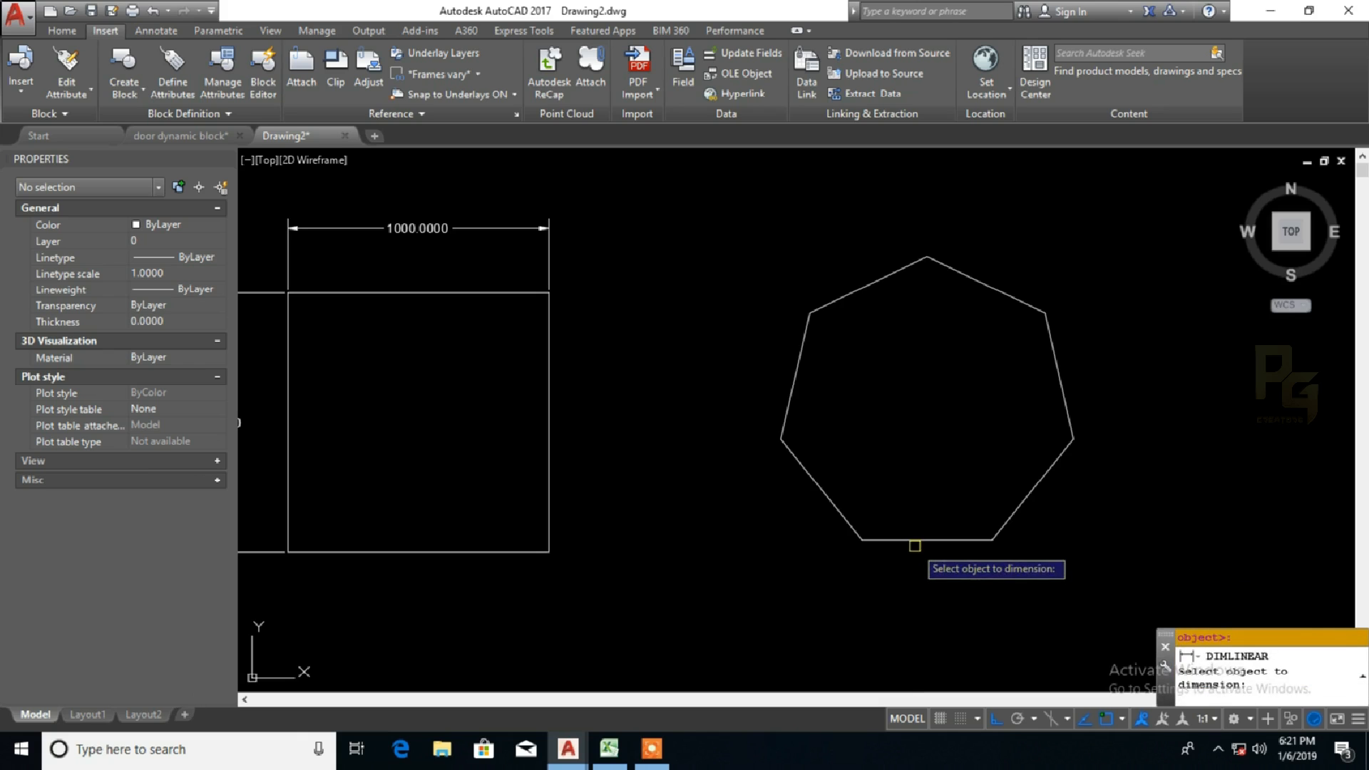
{"action": "left_click", "coordinate": [914, 542]}
{"action": "left_click", "coordinate": [909, 575]}
Step: Match the heptagon's bottom dimension to the properties of the square's vertical dimension
{"action": "scroll", "coordinate": [841, 517], "scroll_direction": "down", "scroll_amount": 2}
{"action": "type", "text": "ma"}
{"action": "key", "text": "Return"}
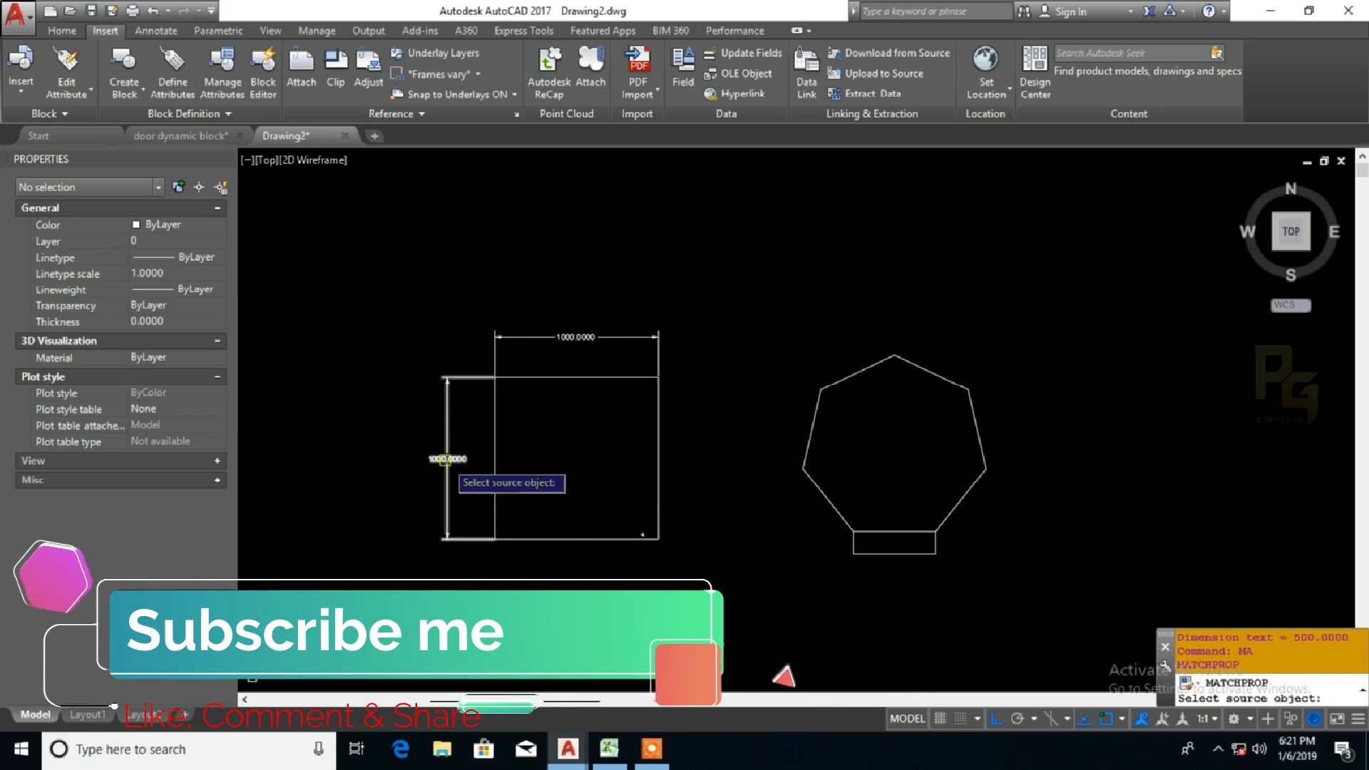
{"action": "left_click", "coordinate": [447, 467]}
{"action": "left_click", "coordinate": [912, 554]}
{"action": "scroll", "coordinate": [899, 552], "scroll_direction": "up", "scroll_amount": 2}
{"action": "key", "text": "Escape"}
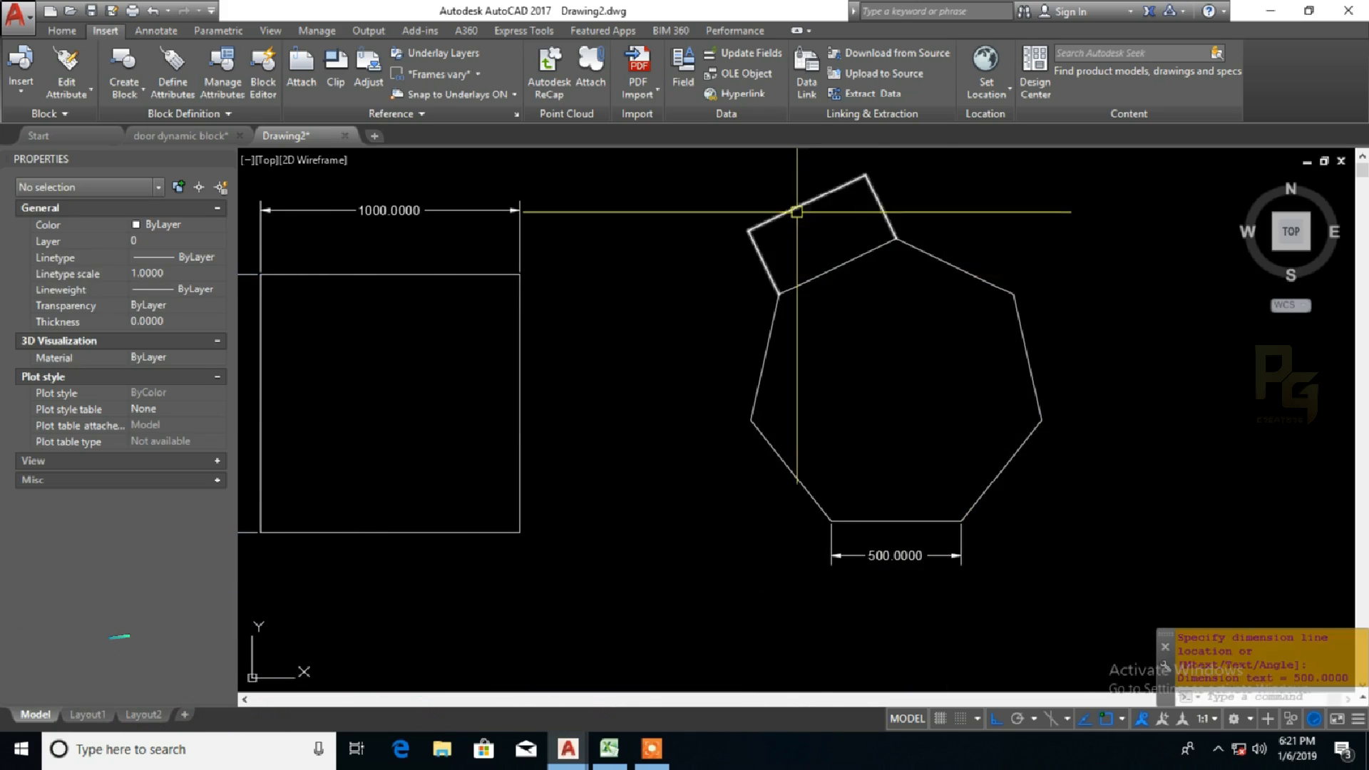
Step: Add an aligned dimension outside the heptagon's upper-right side edge
{"action": "type", "text": "dal"}
{"action": "key", "text": "Return"}
{"action": "key", "text": "Return"}
{"action": "left_click", "coordinate": [1026, 336]}
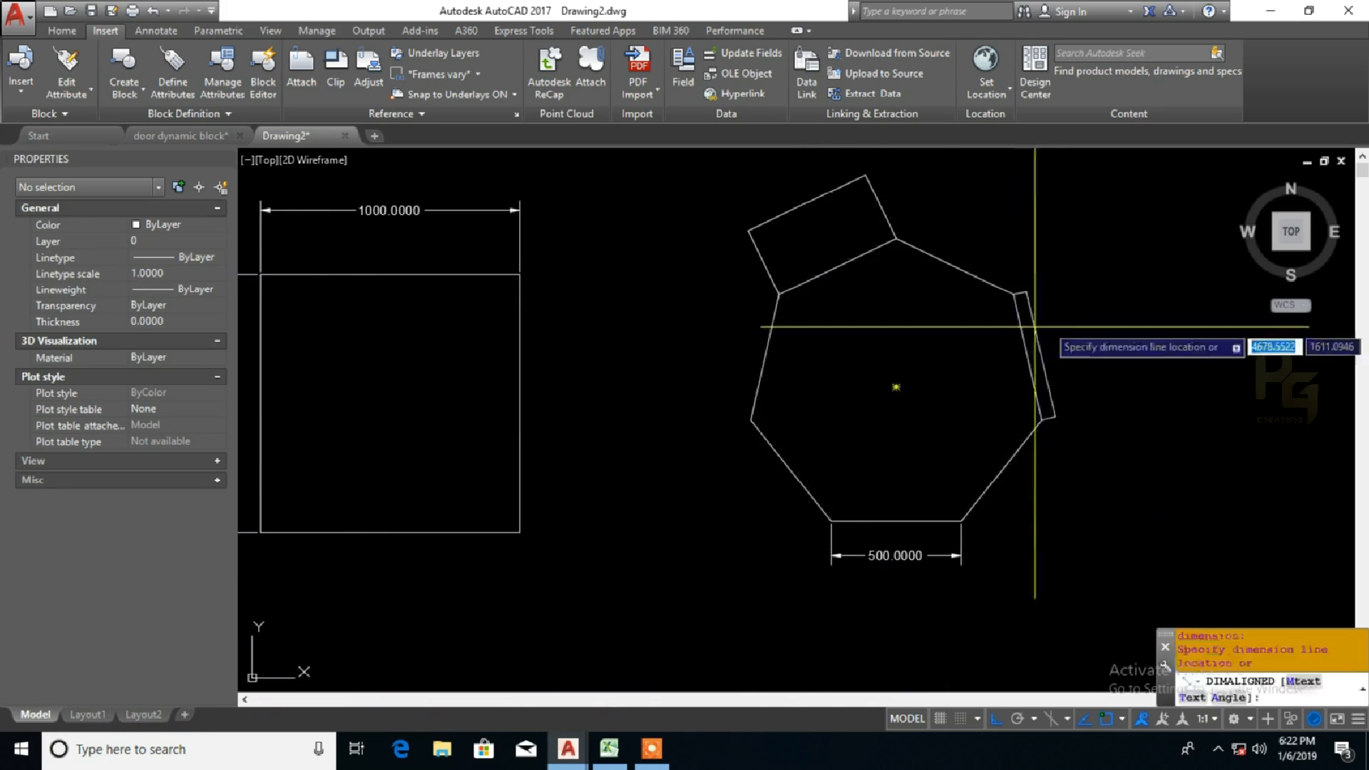
{"action": "left_click", "coordinate": [1069, 349]}
Step: Match the heptagon's two aligned dimensions to the properties of its bottom dimension
{"action": "type", "text": "ma"}
{"action": "key", "text": "Return"}
{"action": "left_click", "coordinate": [936, 558]}
{"action": "left_click", "coordinate": [1083, 426]}
{"action": "left_click", "coordinate": [1072, 389]}
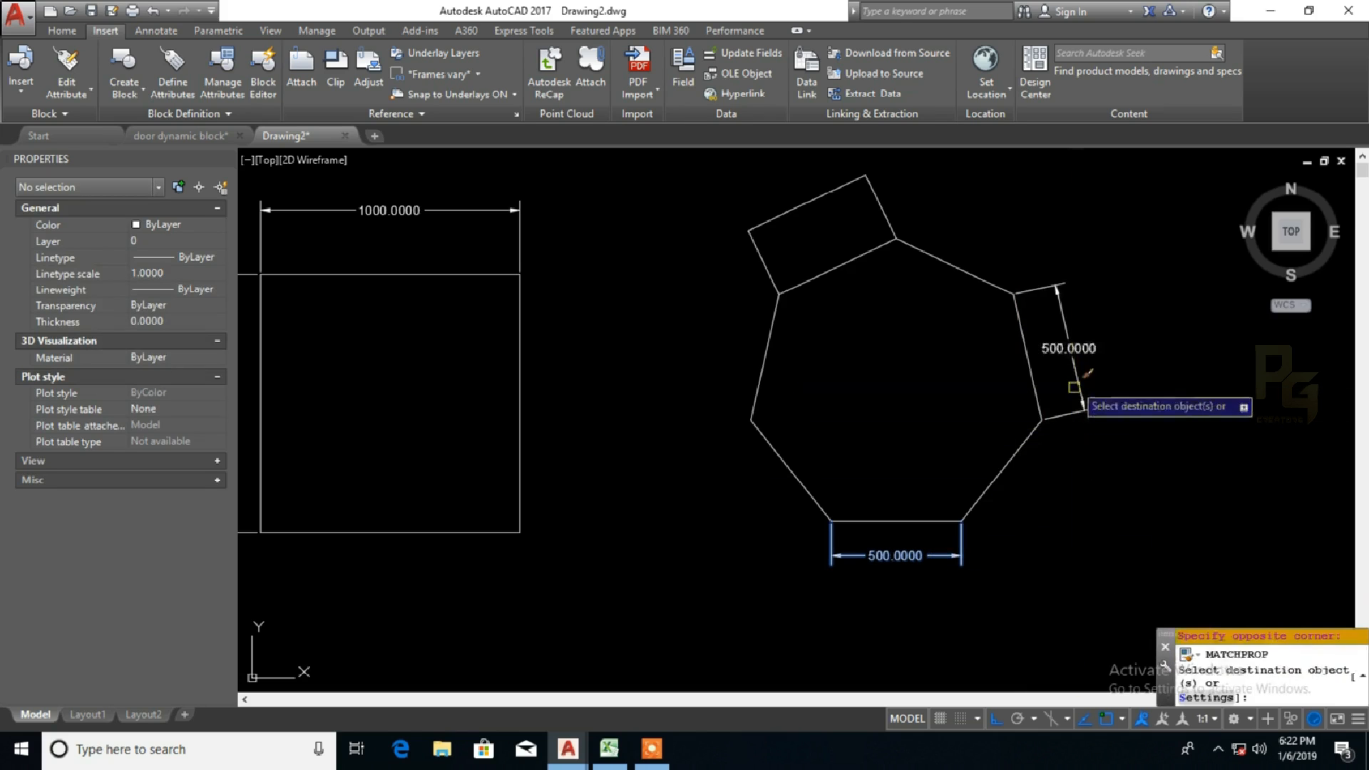
{"action": "left_click", "coordinate": [911, 166]}
{"action": "left_click", "coordinate": [873, 187]}
{"action": "key", "text": "Escape"}
{"action": "type", "text": "p"}
{"action": "key", "text": "Return"}
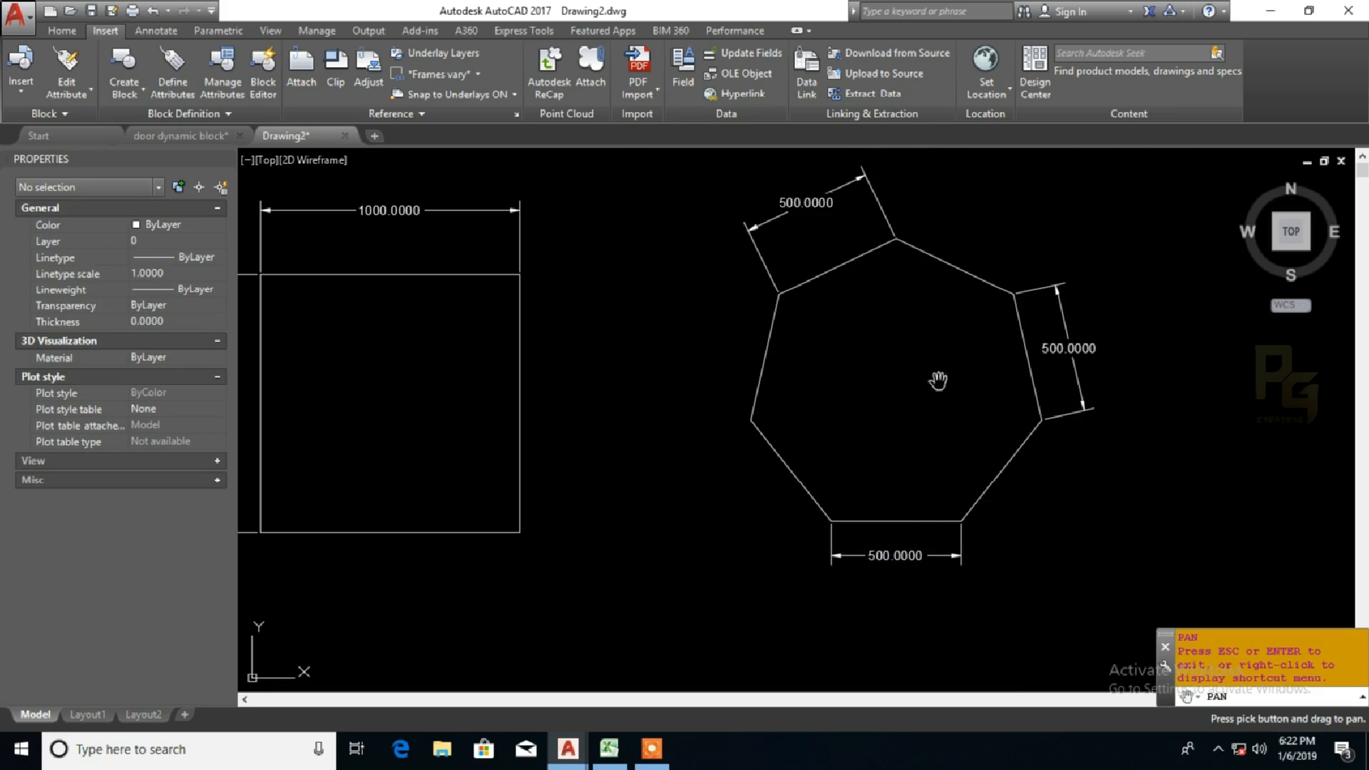
{"action": "left_click_drag", "start_coordinate": [936, 380], "coordinate": [898, 422]}
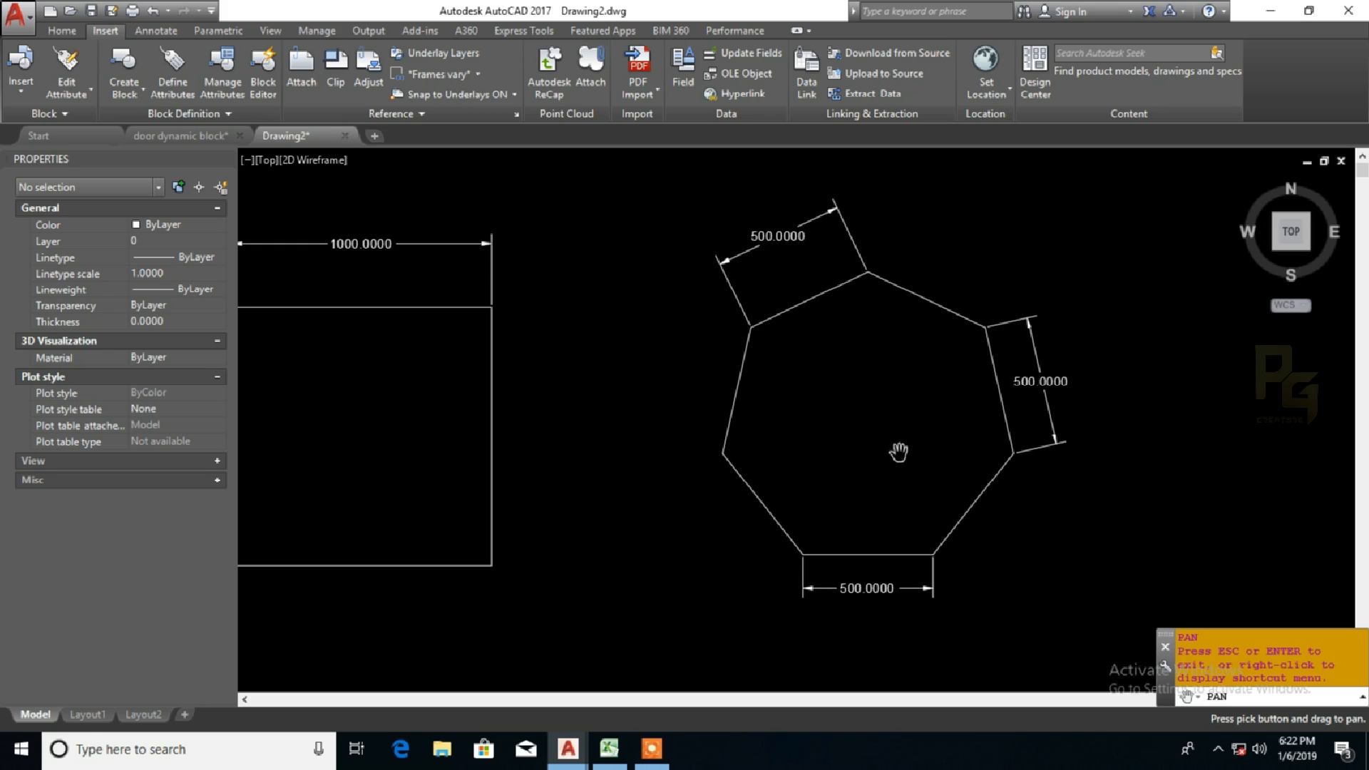
{"action": "left_click_drag", "start_coordinate": [876, 452], "coordinate": [461, 443]}
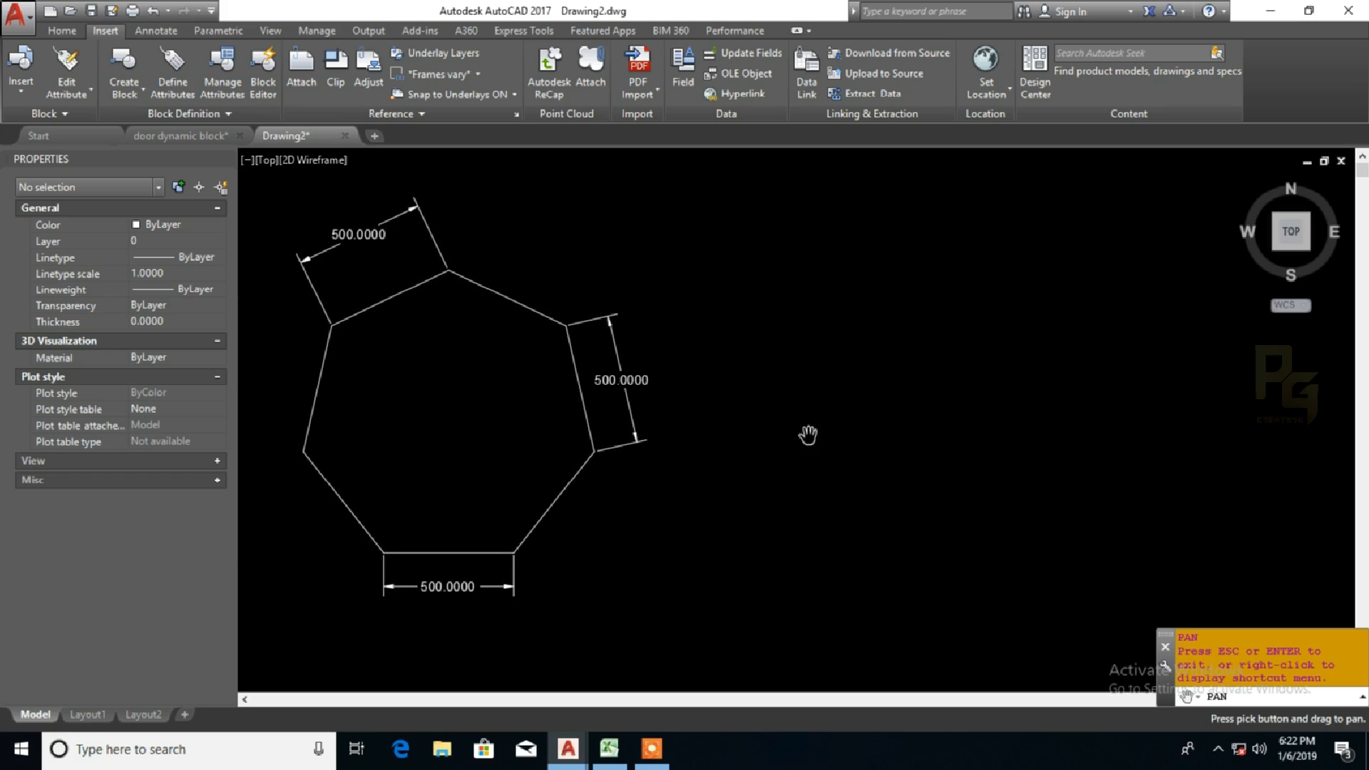
{"action": "key", "text": "Escape"}
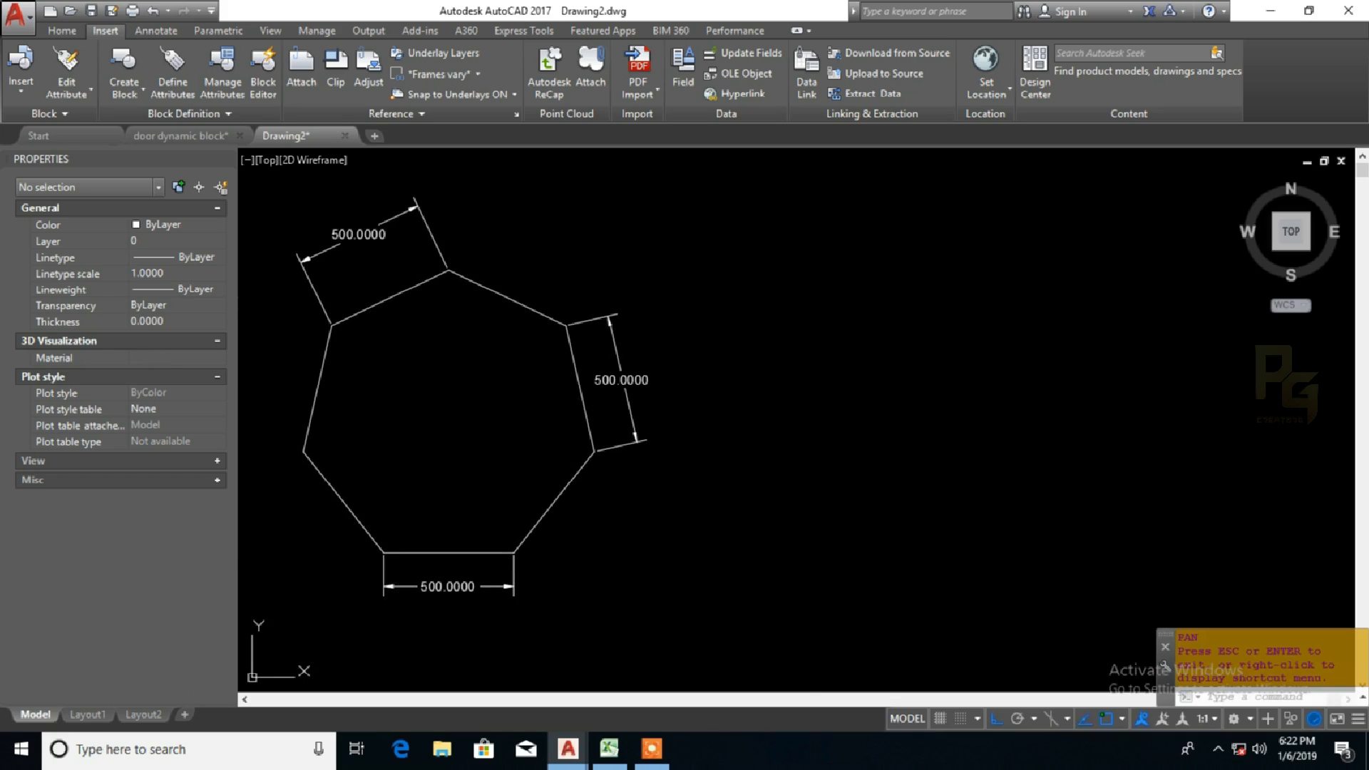
{"action": "type", "text": "POLYGON"}
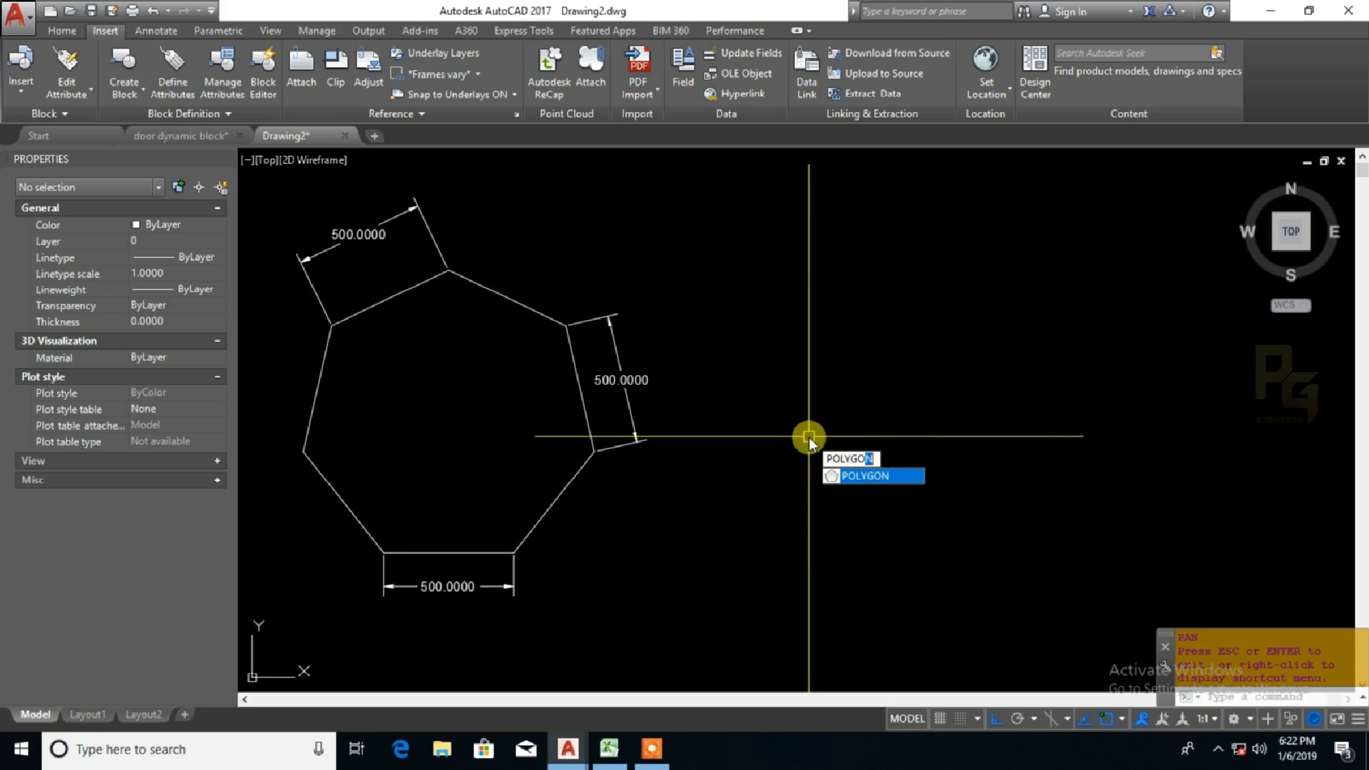
{"action": "key", "text": "Return"}
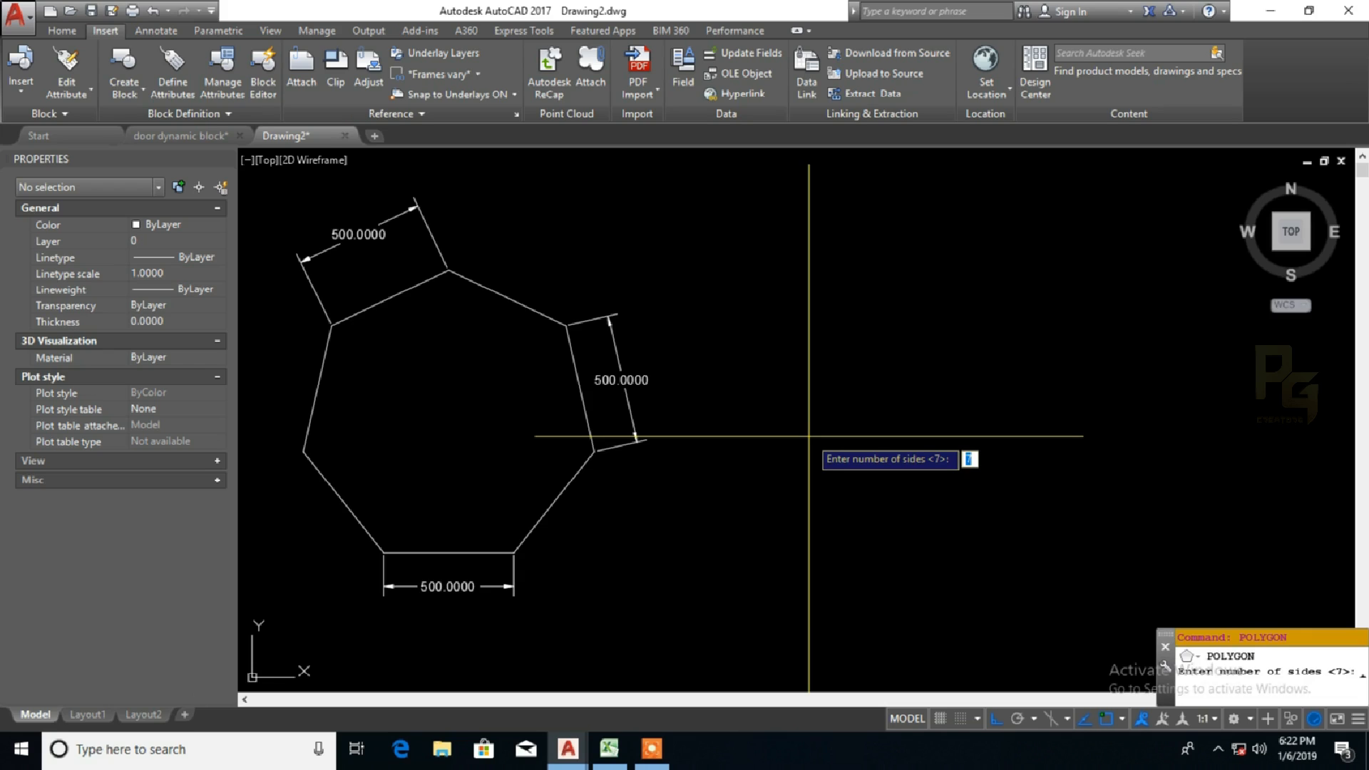
{"action": "key", "text": "Return"}
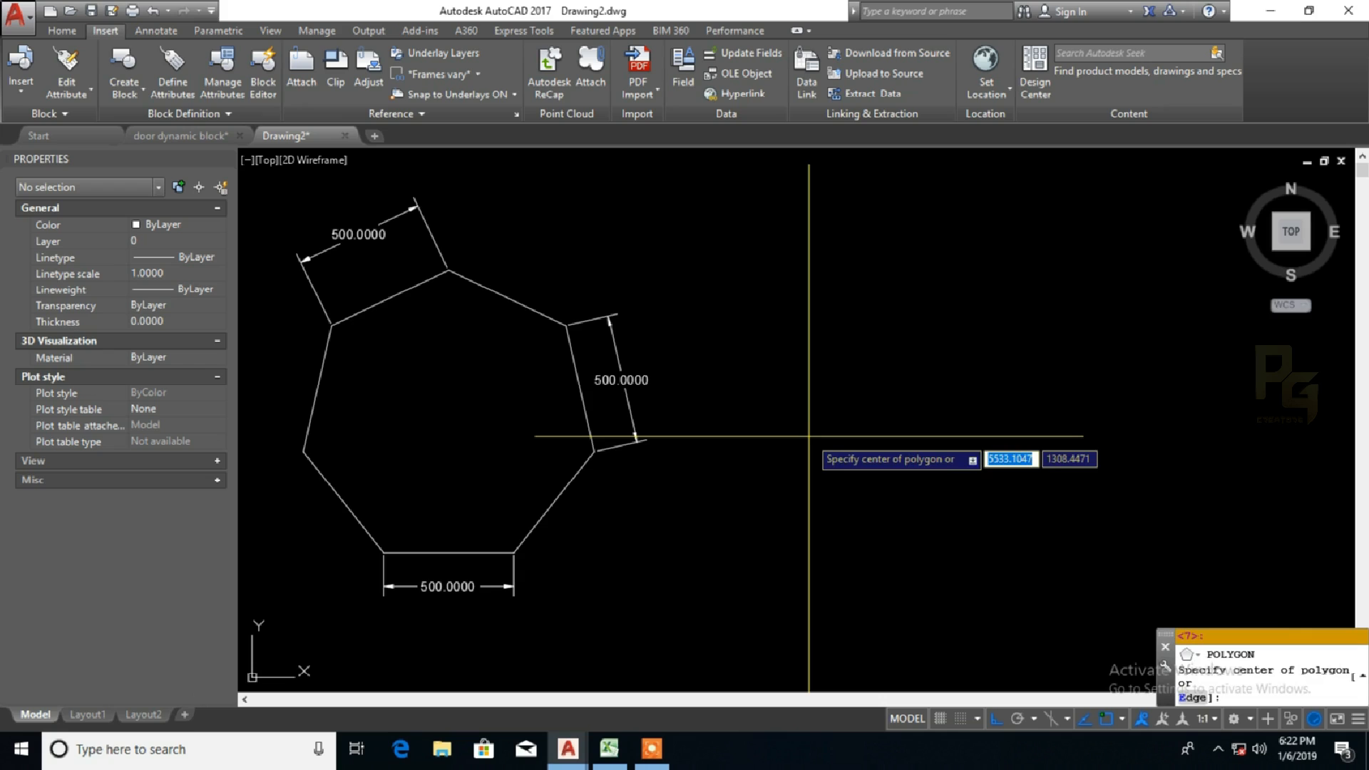
{"action": "left_click", "coordinate": [901, 406]}
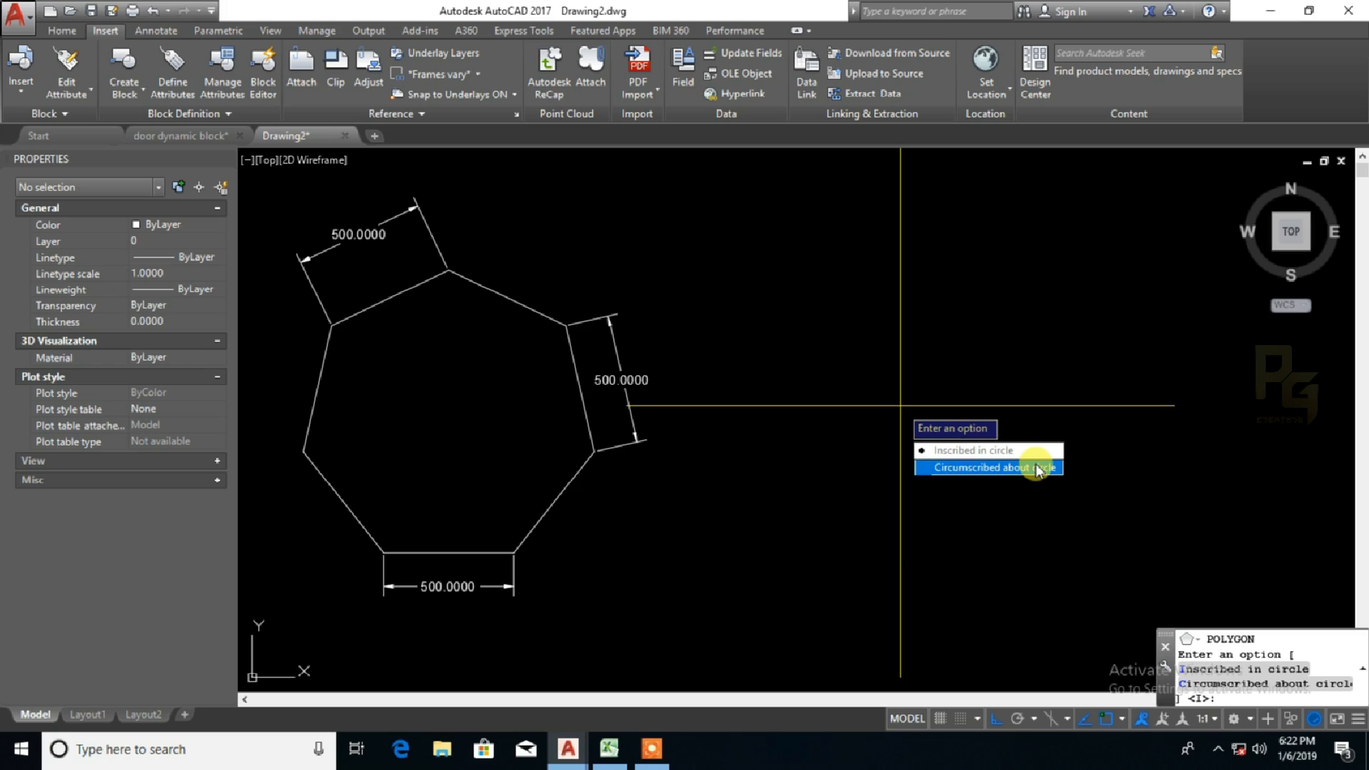
{"action": "key", "text": "Escape"}
{"action": "key", "text": "Escape"}
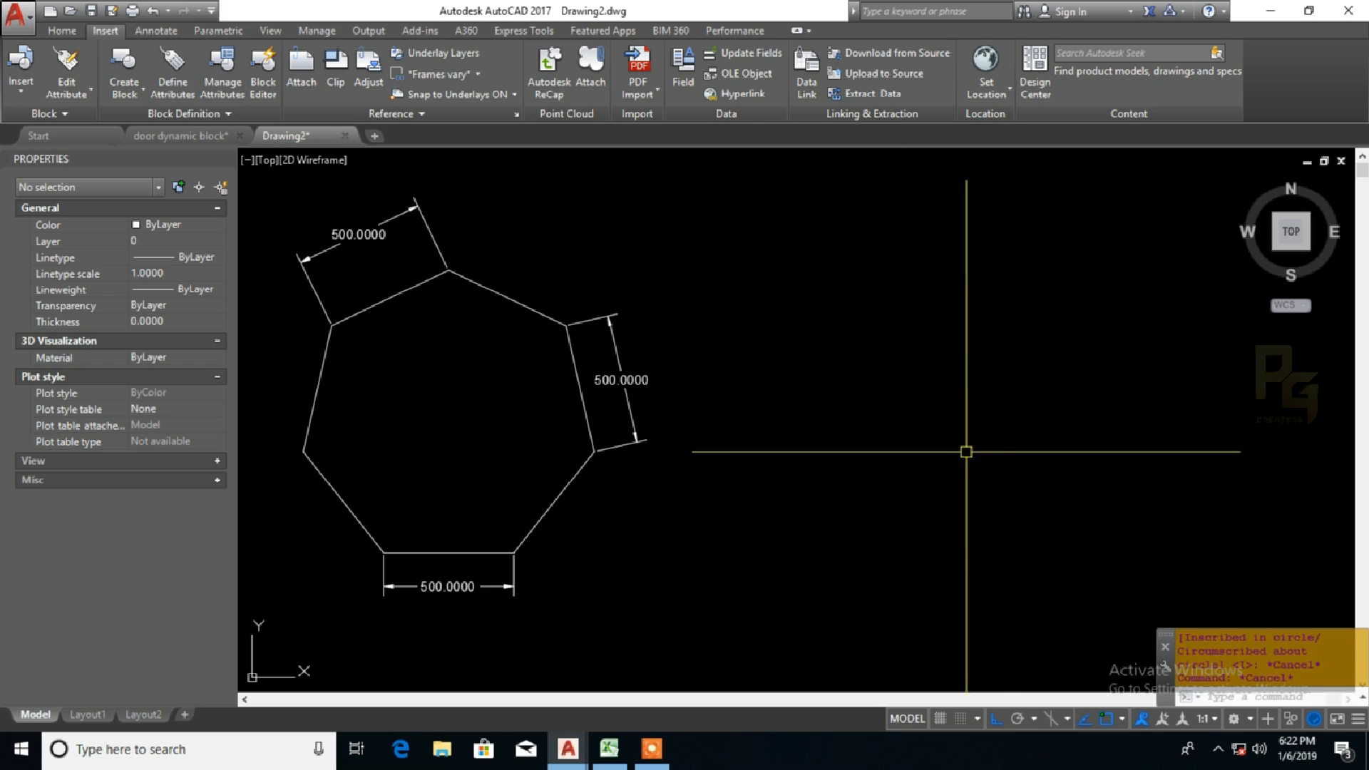
Step: Draw a circle with a radius of about 692 in the empty area to the right of the heptagon
{"action": "type", "text": "c"}
{"action": "key", "text": "Return"}
{"action": "left_click", "coordinate": [966, 417]}
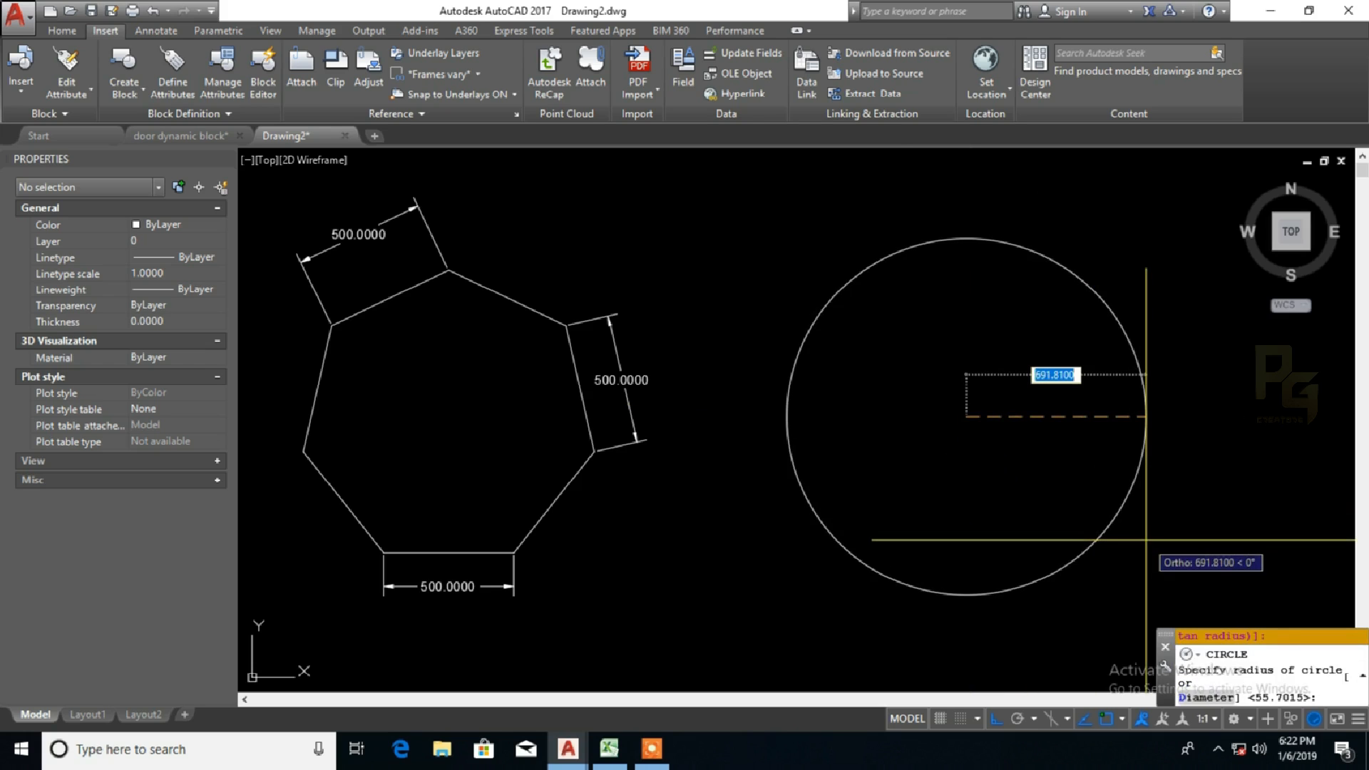
{"action": "left_click", "coordinate": [1170, 545]}
Step: Set the new circle's colour to red and deselect it
{"action": "left_click", "coordinate": [1078, 434]}
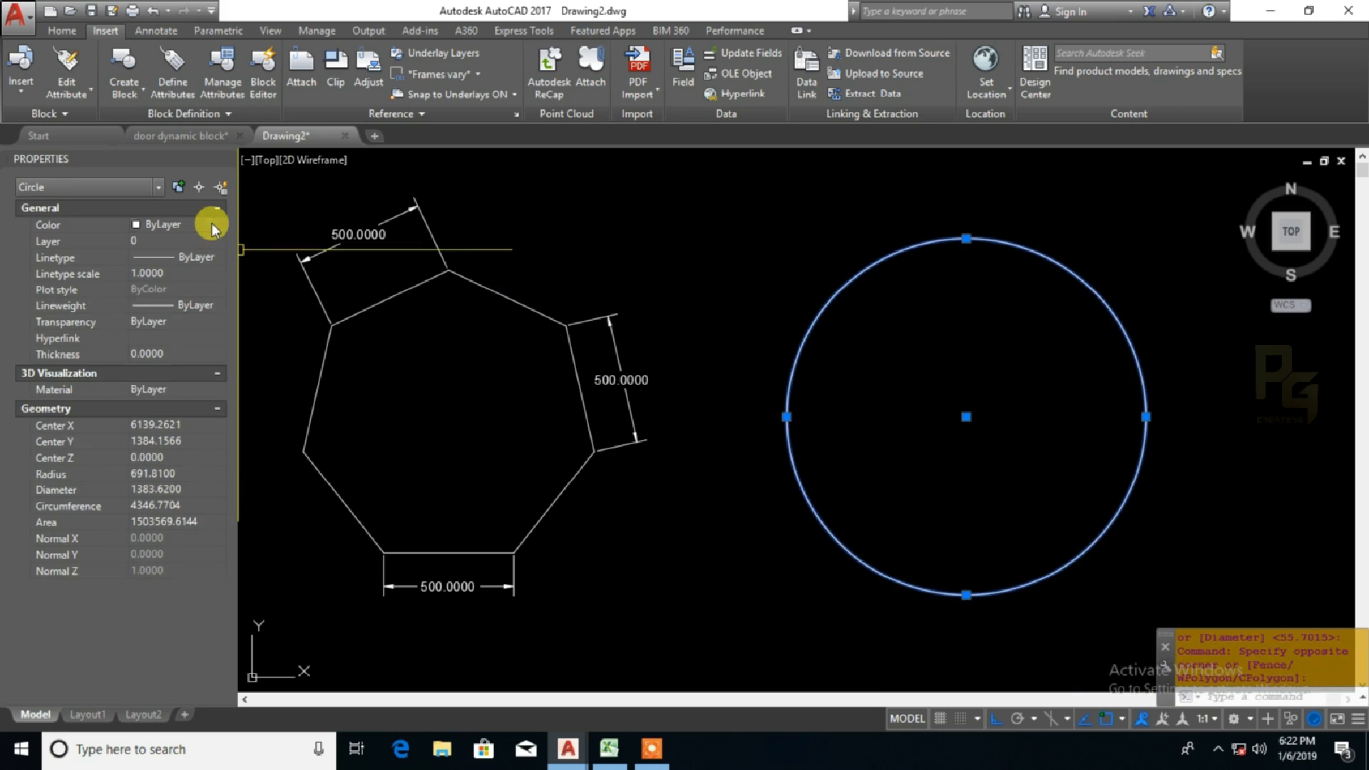
{"action": "left_click", "coordinate": [212, 224]}
{"action": "scroll", "coordinate": [212, 224], "scroll_direction": "down", "scroll_amount": 2}
{"action": "key", "text": "Escape"}
{"action": "key", "text": "Escape"}
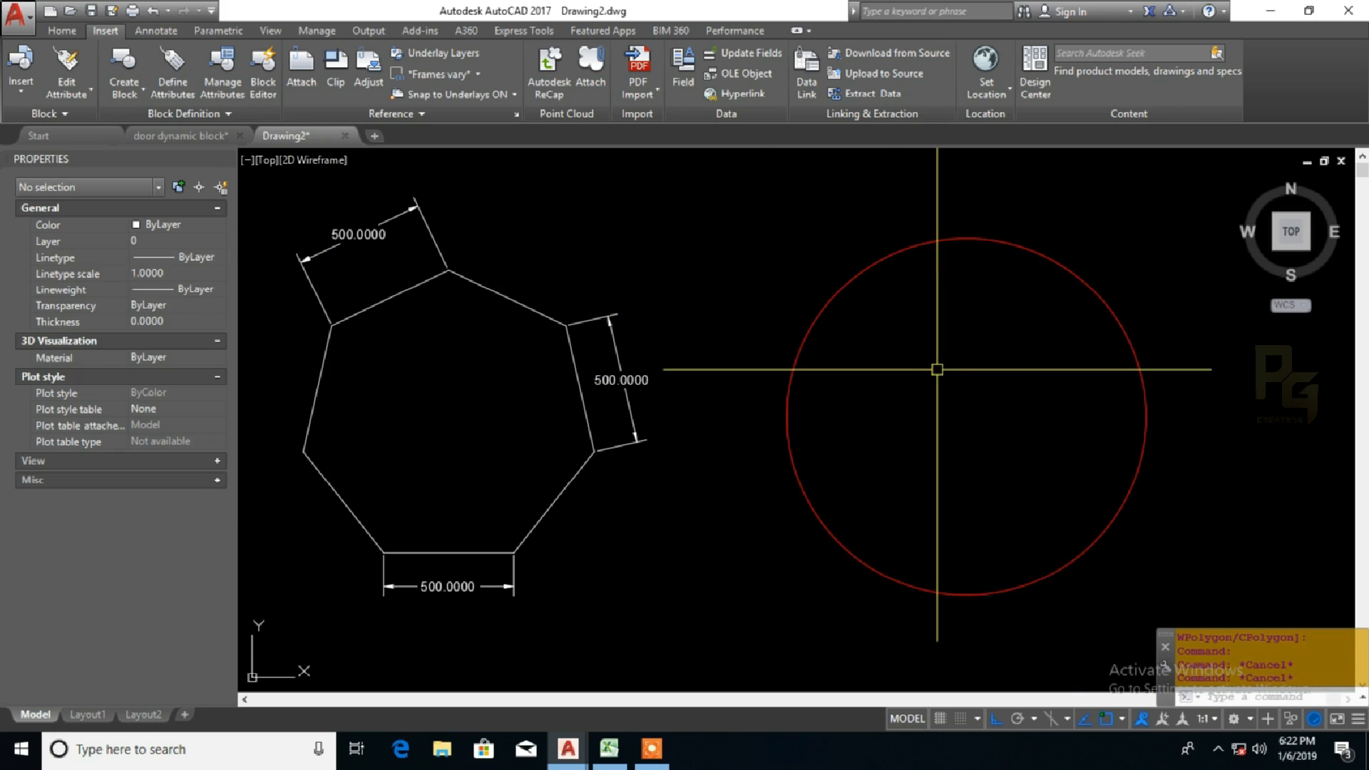
Step: Draw a 7-sided polygon centred on the red circle, inscribed in it, with its radius reaching the circle's top quadrant
{"action": "type", "text": "pol"}
{"action": "key", "text": "Return"}
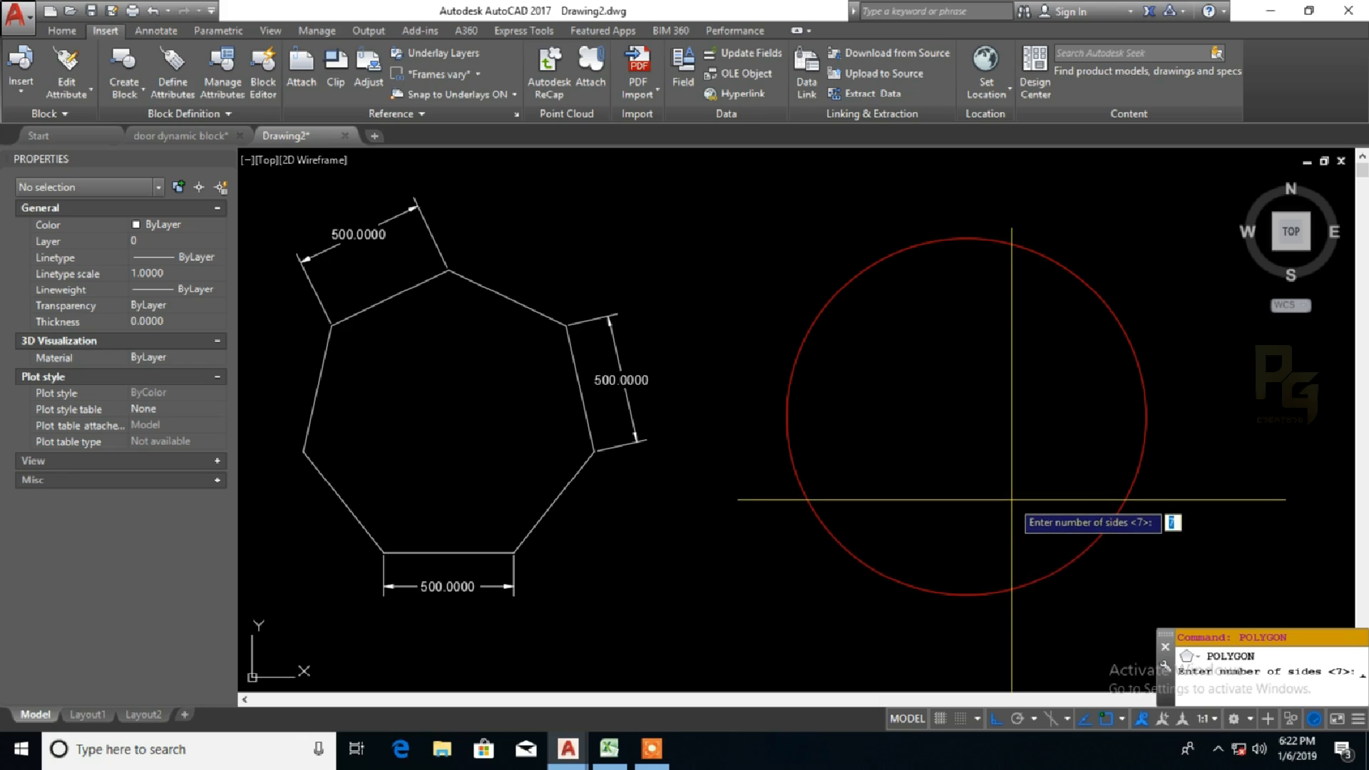
{"action": "key", "text": "Return"}
{"action": "left_click", "coordinate": [966, 417]}
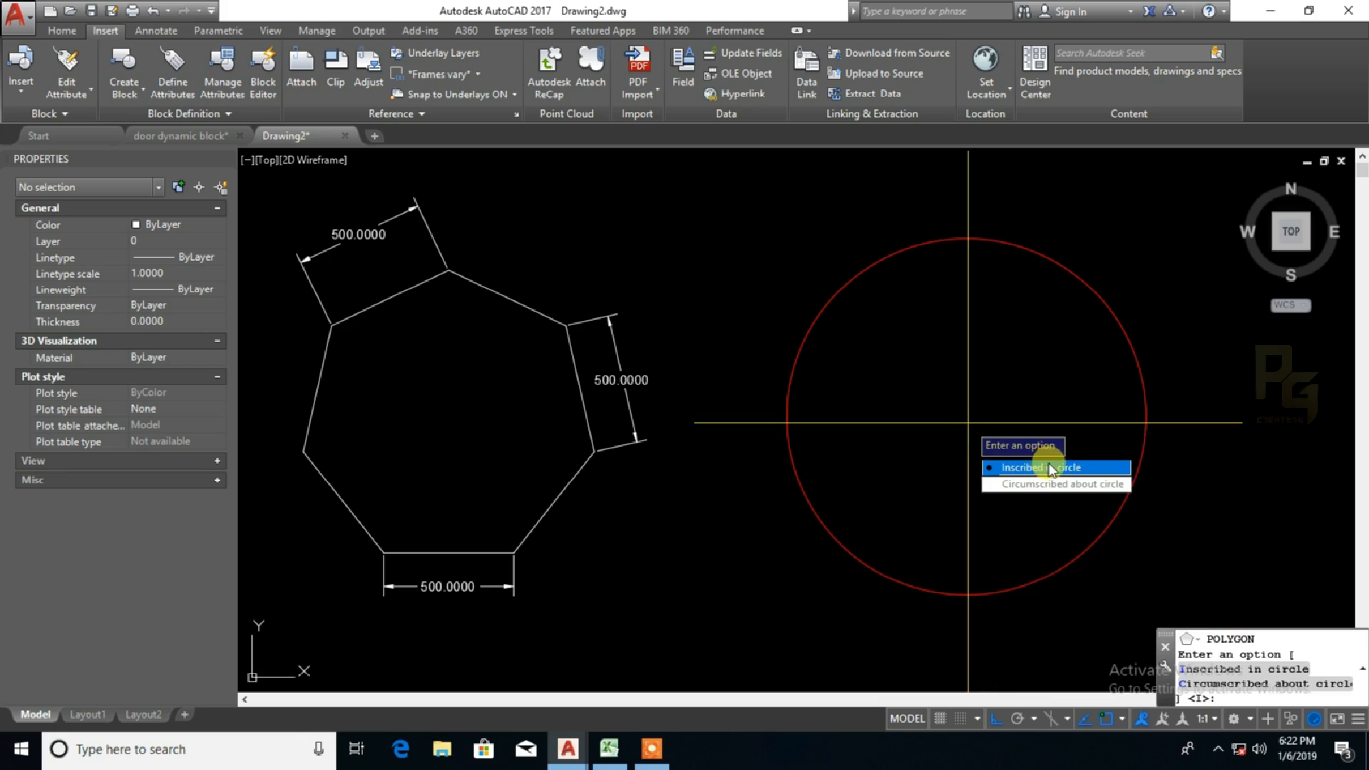
{"action": "left_click", "coordinate": [1090, 467]}
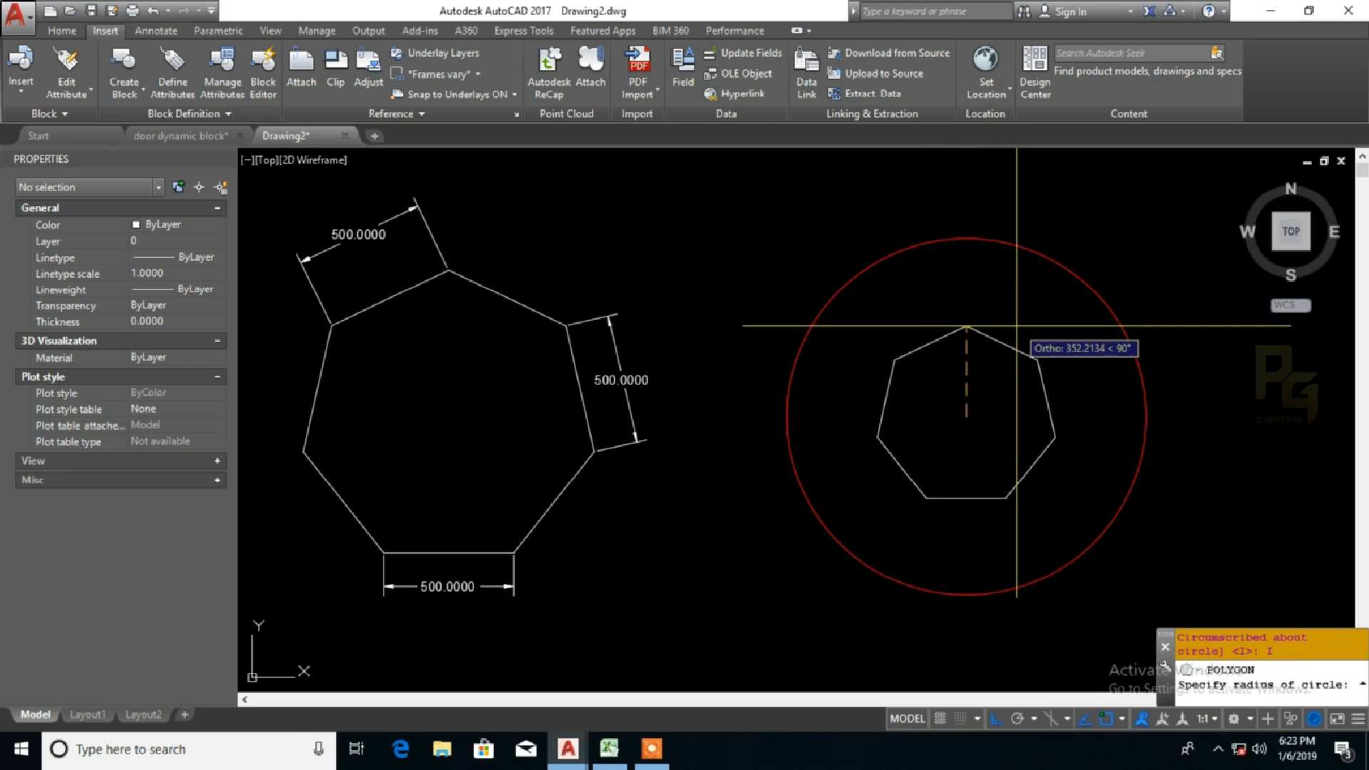
{"action": "left_click", "coordinate": [966, 238]}
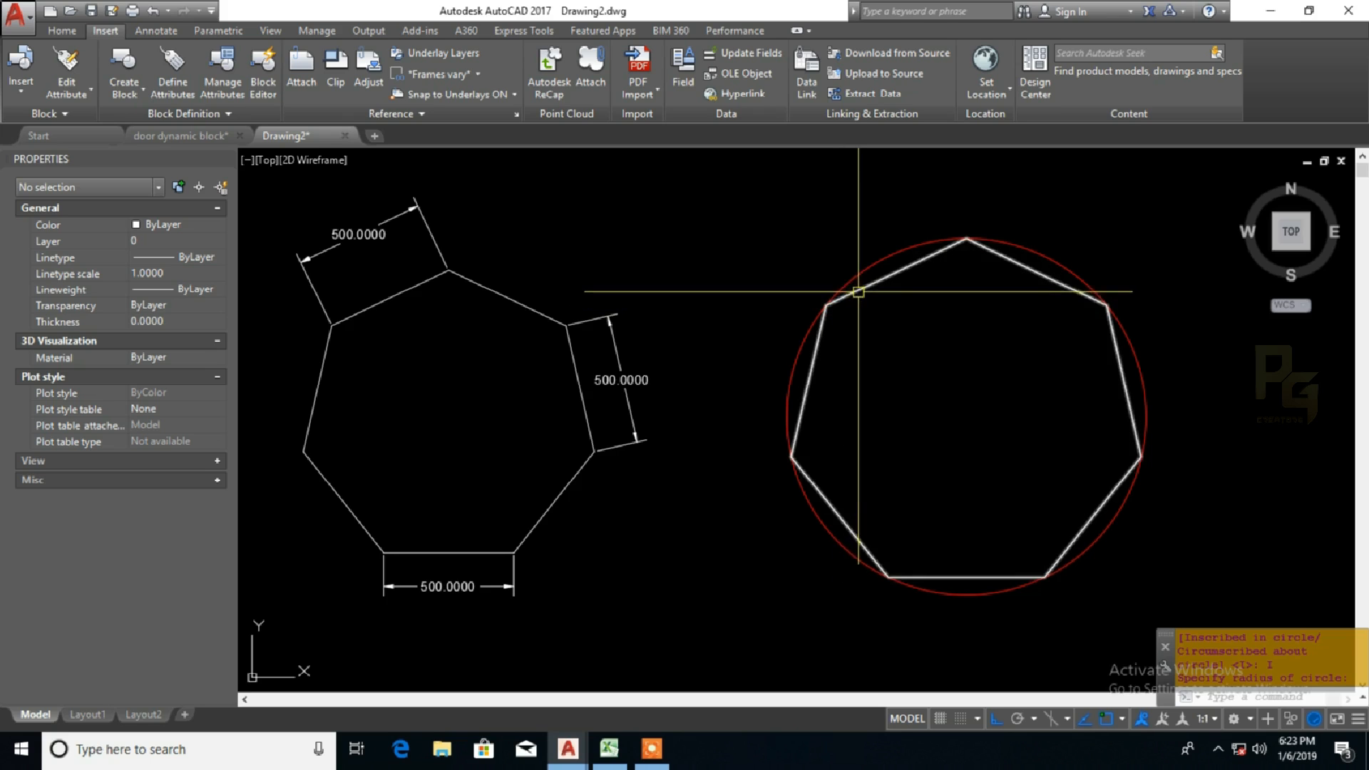
Step: Examine how the vertices of the inscribed heptagon meet the circle all around its circumference
{"action": "scroll", "coordinate": [836, 305], "scroll_direction": "up", "scroll_amount": 4}
{"action": "left_click", "coordinate": [828, 333]}
{"action": "left_click", "coordinate": [782, 281]}
{"action": "middle_click_drag", "start_coordinate": [856, 355], "coordinate": [851, 172]}
{"action": "middle_click_drag", "start_coordinate": [745, 514], "coordinate": [623, 221]}
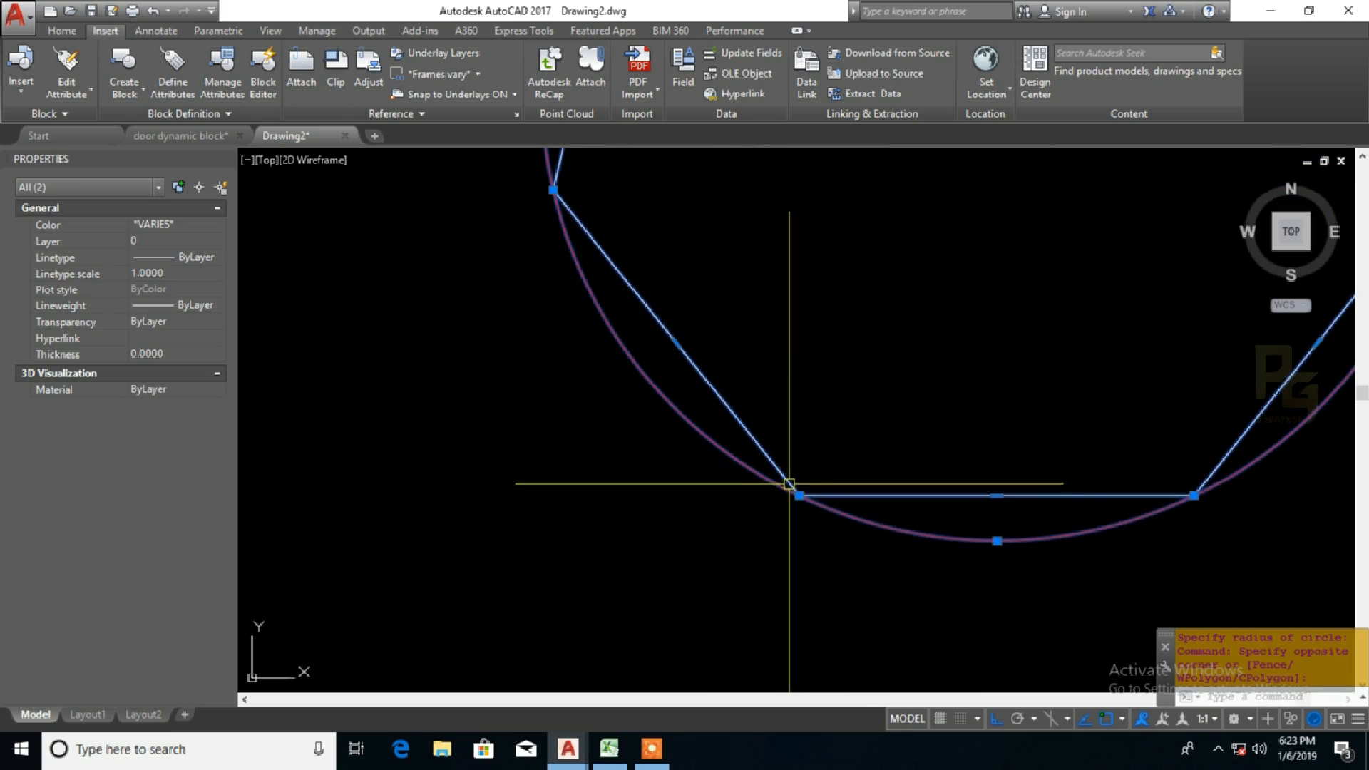
{"action": "middle_click_drag", "start_coordinate": [911, 527], "coordinate": [630, 567]}
{"action": "middle_click_drag", "start_coordinate": [1103, 419], "coordinate": [1016, 645]}
{"action": "mouse_move", "coordinate": [1140, 462]}
{"action": "middle_mouse_down"}
{"action": "mouse_move", "coordinate": [1115, 593]}
{"action": "mouse_move", "coordinate": [1123, 656]}
{"action": "middle_mouse_up"}
{"action": "middle_click_drag", "start_coordinate": [1063, 349], "coordinate": [1175, 499]}
{"action": "scroll", "coordinate": [1122, 439], "scroll_direction": "up", "scroll_amount": 1}
{"action": "scroll", "coordinate": [997, 299], "scroll_direction": "down", "scroll_amount": 1}
{"action": "scroll", "coordinate": [614, 276], "scroll_direction": "down", "scroll_amount": 1}
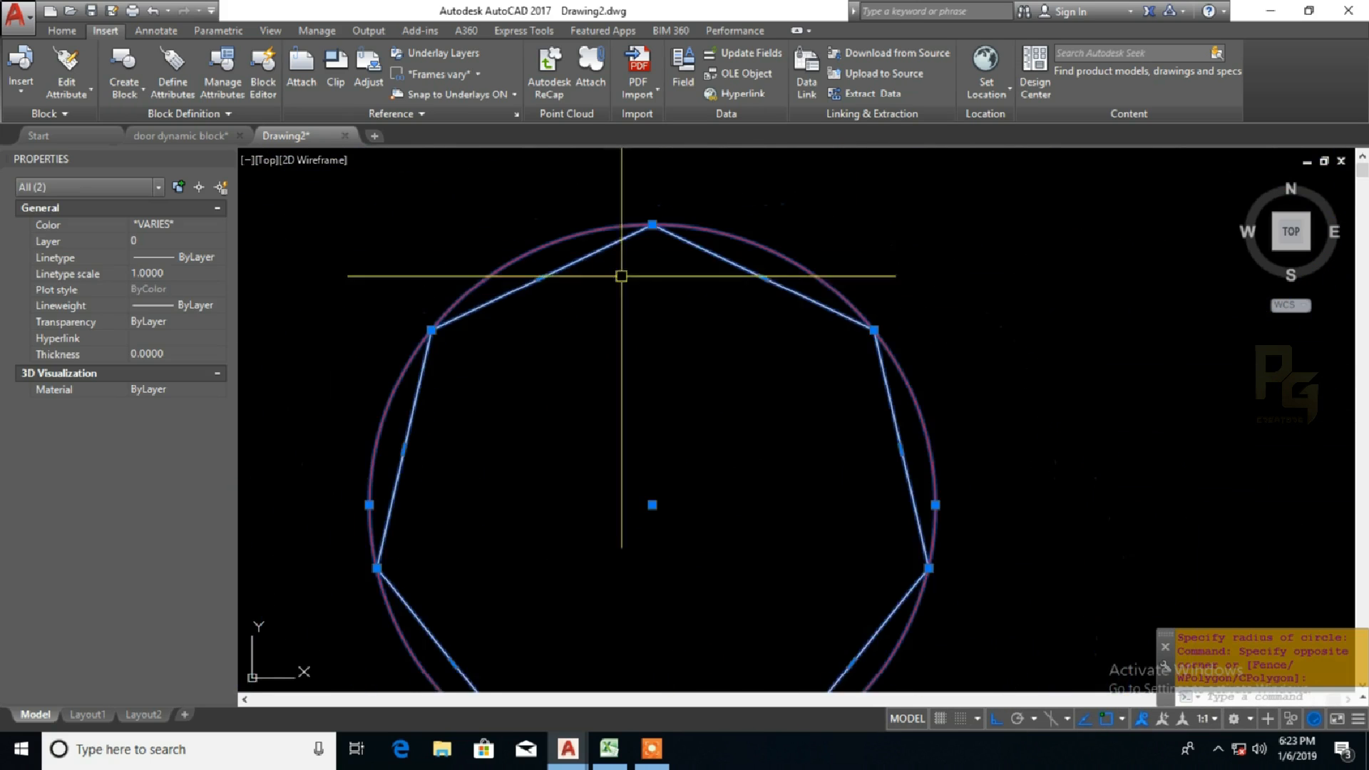
{"action": "middle_click_drag", "start_coordinate": [606, 284], "coordinate": [752, 263]}
{"action": "key", "text": "Escape"}
Step: Set the inscribed heptagon's colour to yellow
{"action": "left_click", "coordinate": [697, 250]}
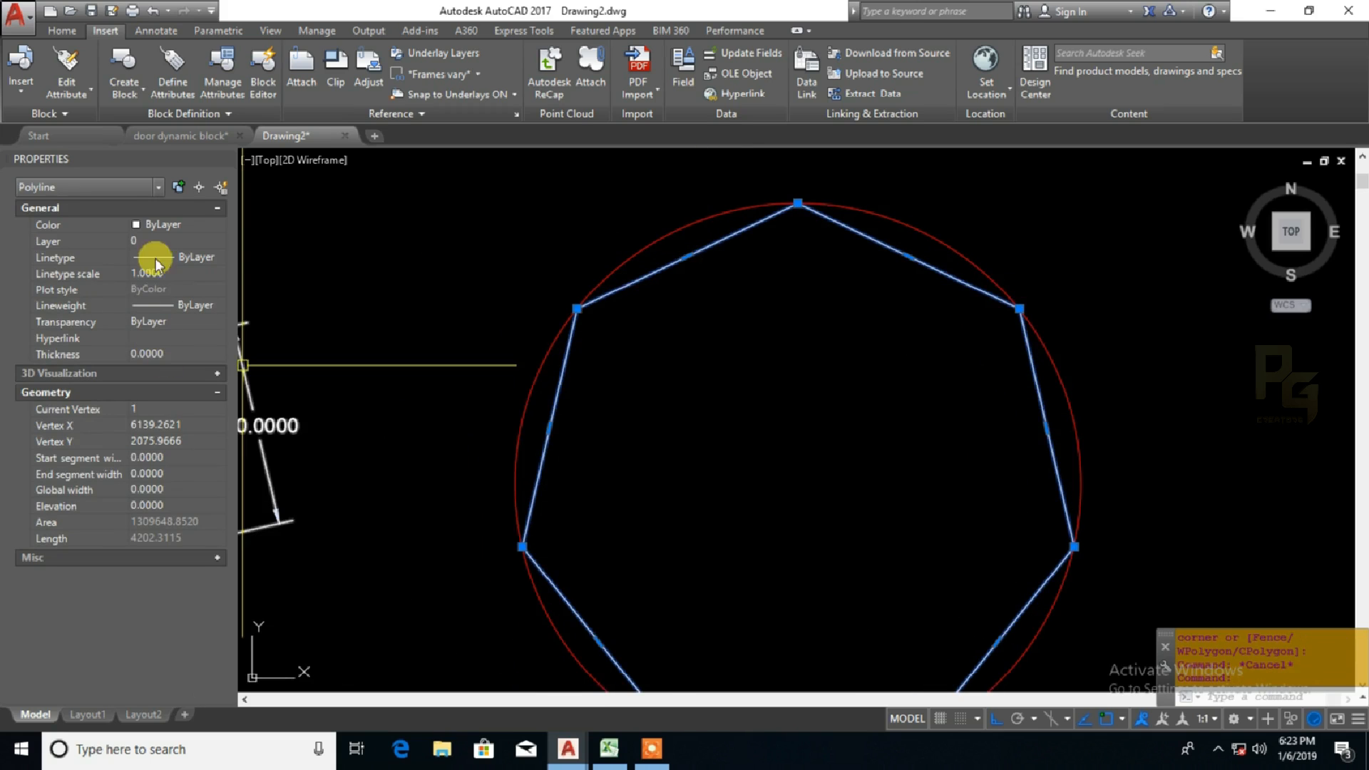
{"action": "left_click", "coordinate": [177, 228]}
{"action": "left_click", "coordinate": [179, 225]}
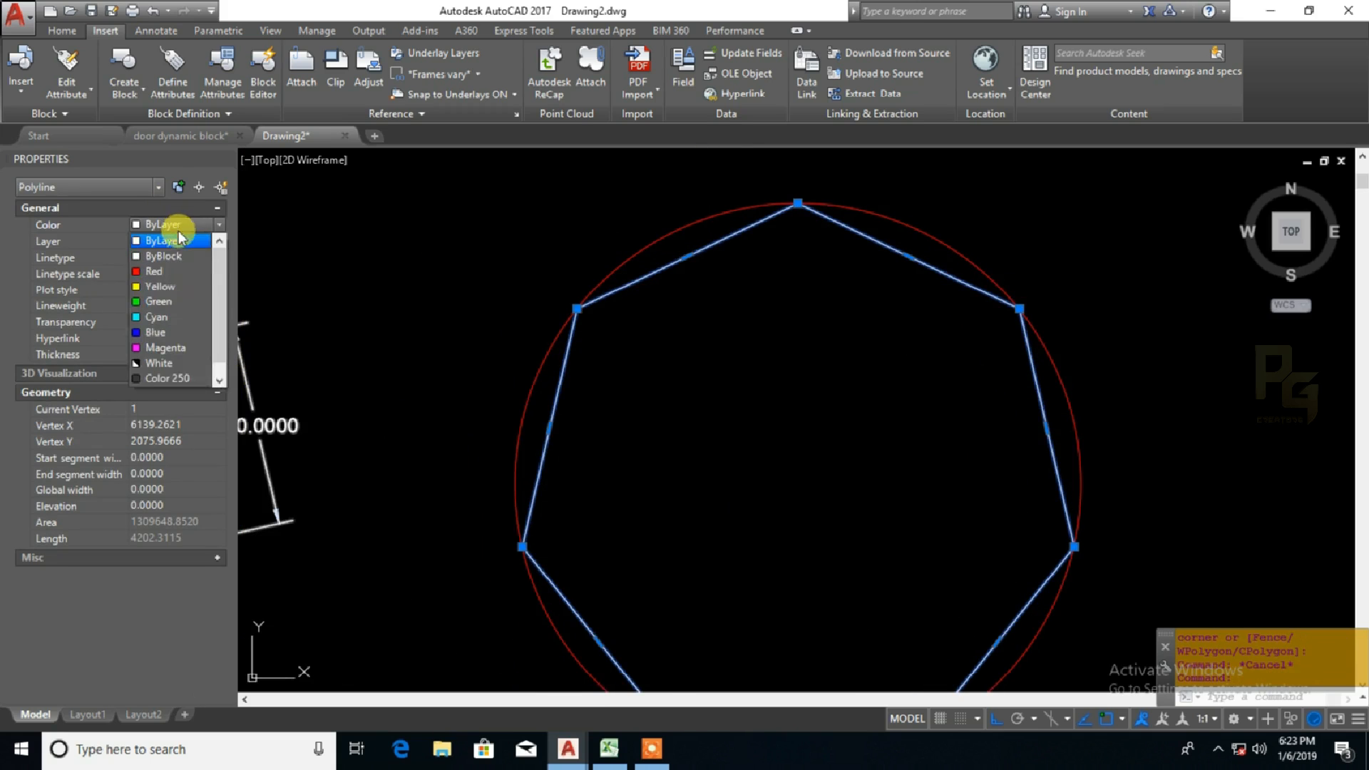
{"action": "left_click", "coordinate": [169, 288]}
{"action": "middle_click_drag", "start_coordinate": [723, 360], "coordinate": [653, 356]}
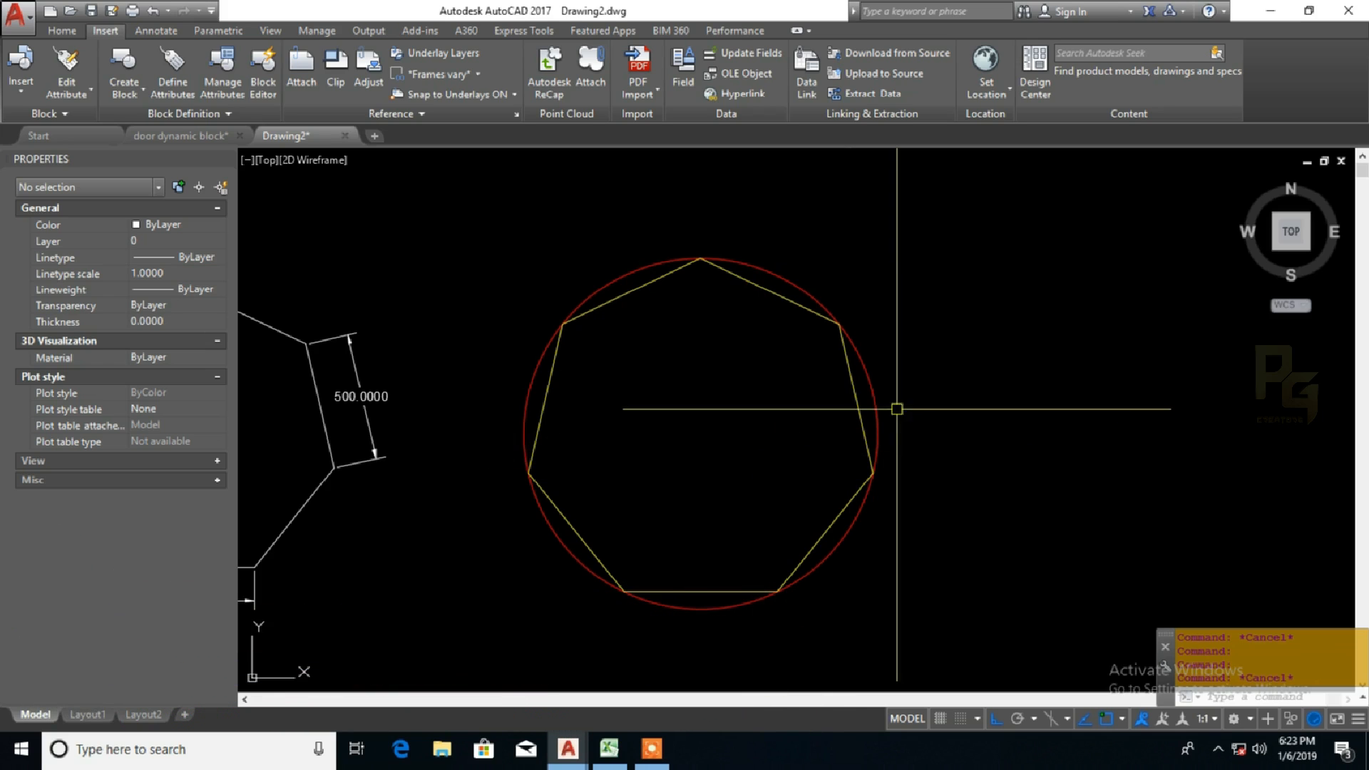
Step: Draw a 7-sided polygon from the red circle's centre, circumscribed about it, with its radius reaching the circle's bottom quadrant
{"action": "key", "text": "space"}
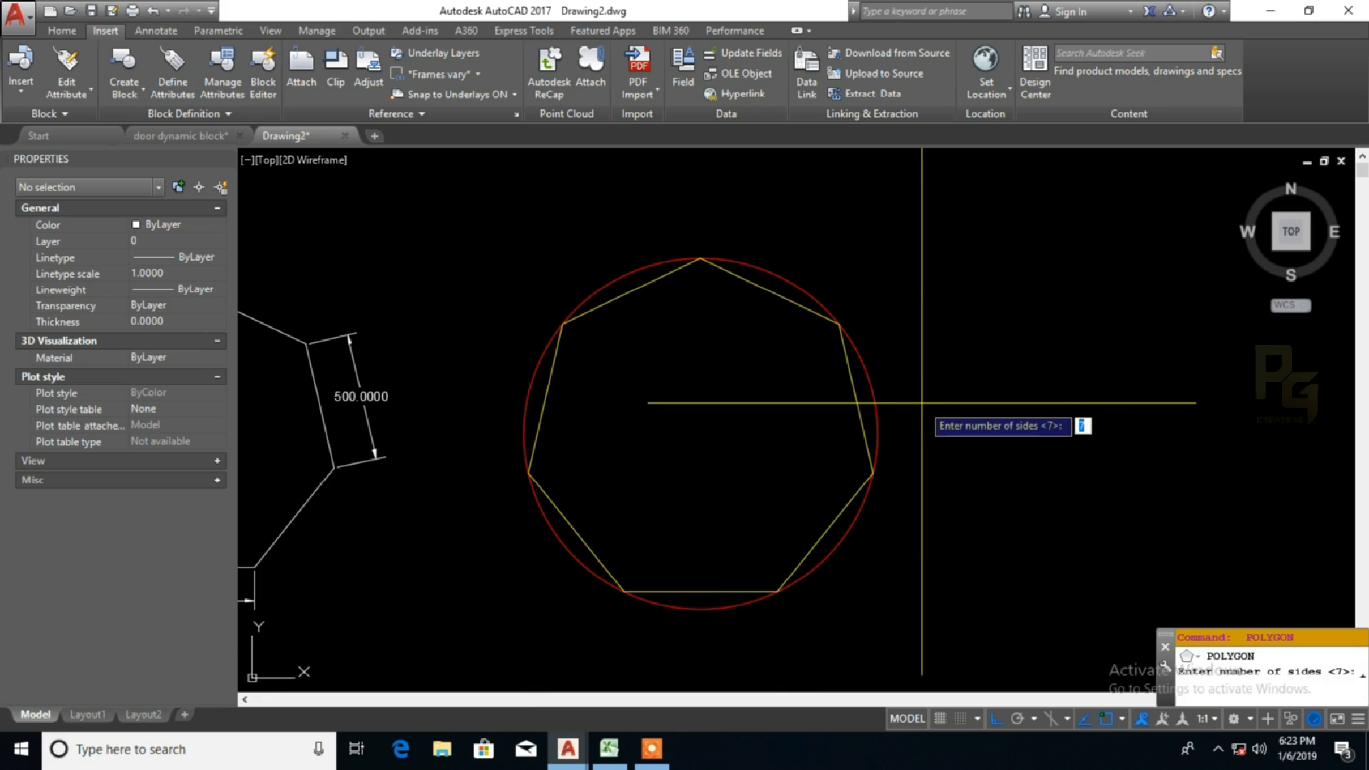
{"action": "key", "text": "Return"}
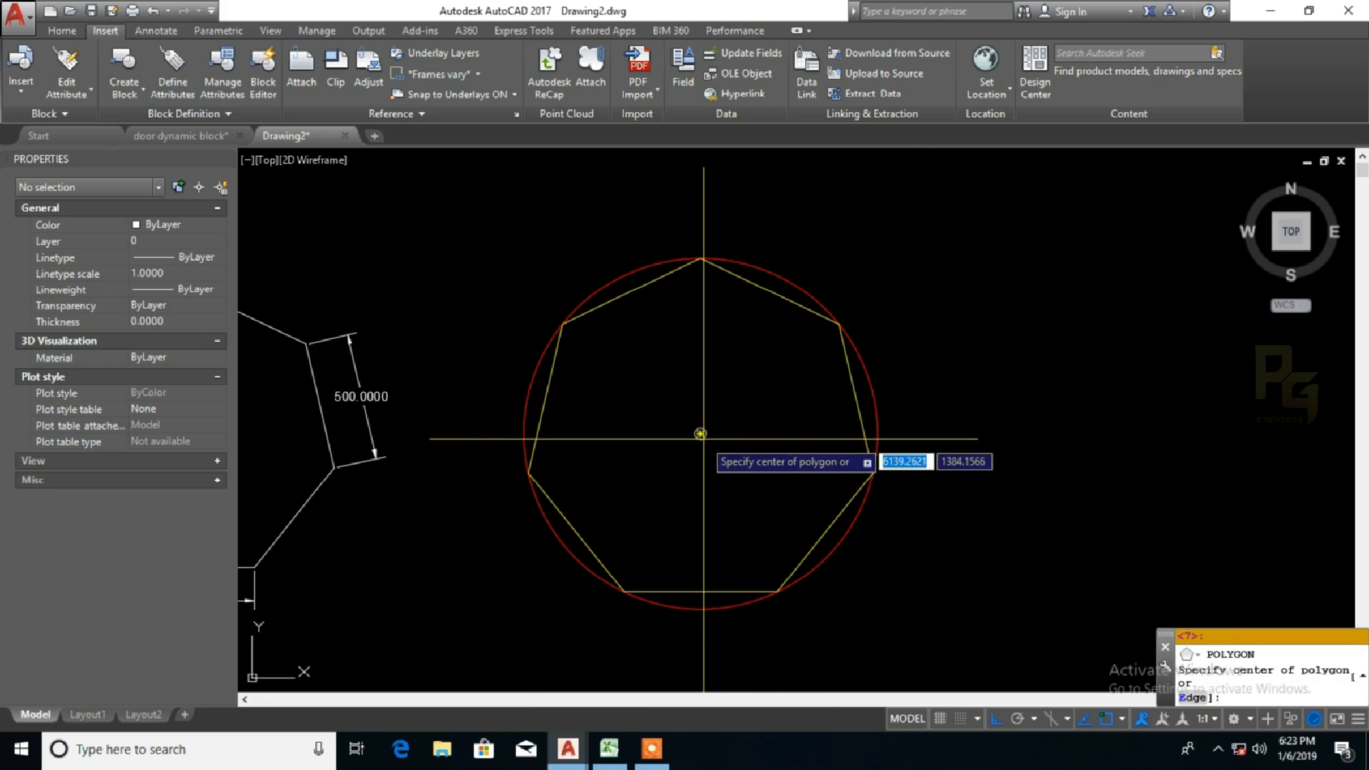
{"action": "left_click", "coordinate": [727, 447]}
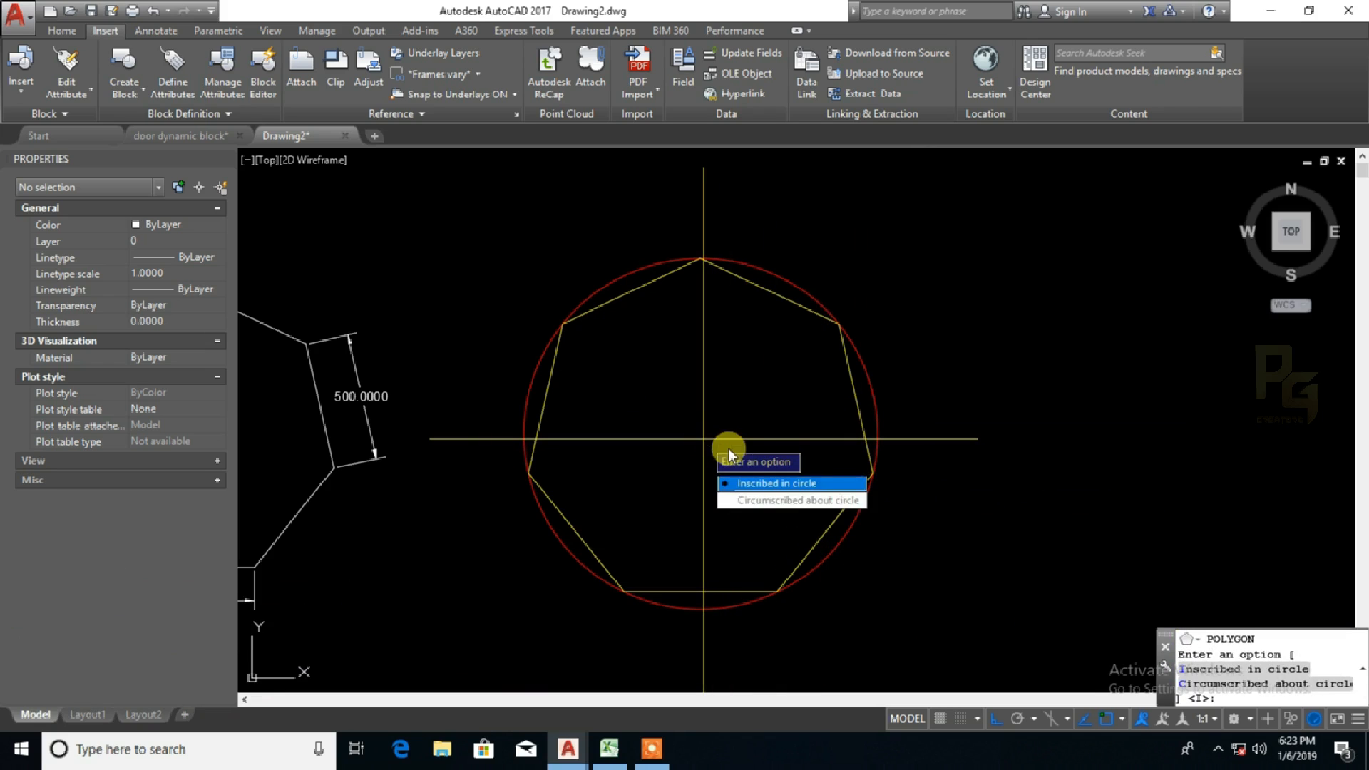
{"action": "left_click", "coordinate": [799, 502]}
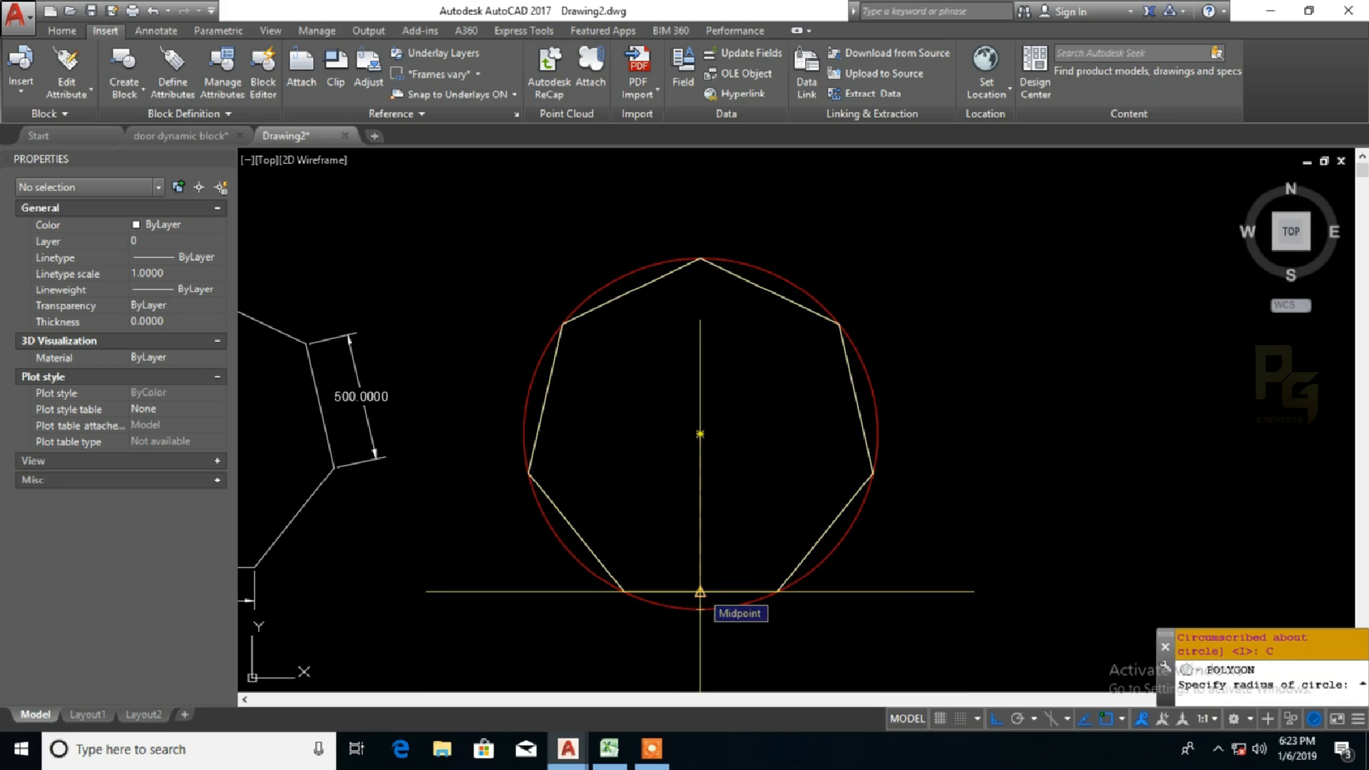
{"action": "scroll", "coordinate": [700, 631], "scroll_direction": "up", "scroll_amount": 5}
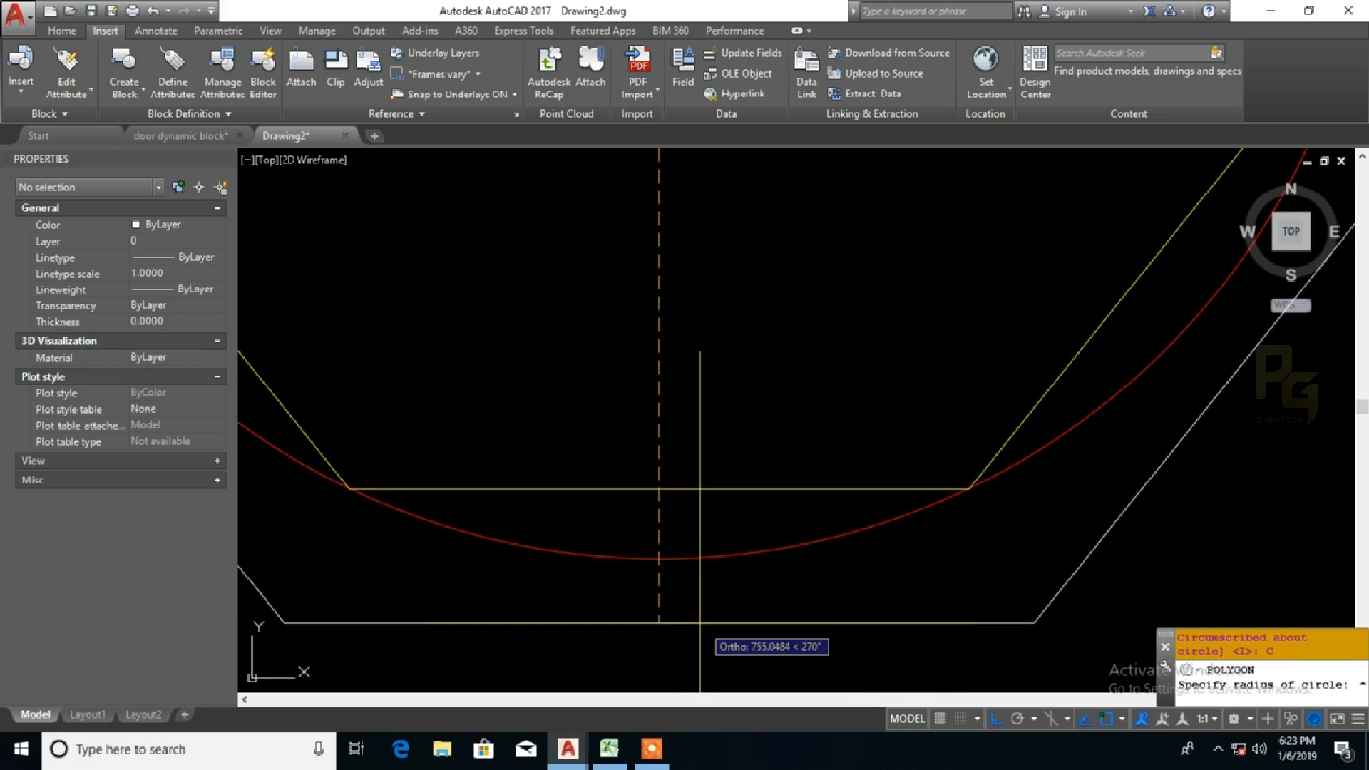
{"action": "left_click", "coordinate": [658, 559]}
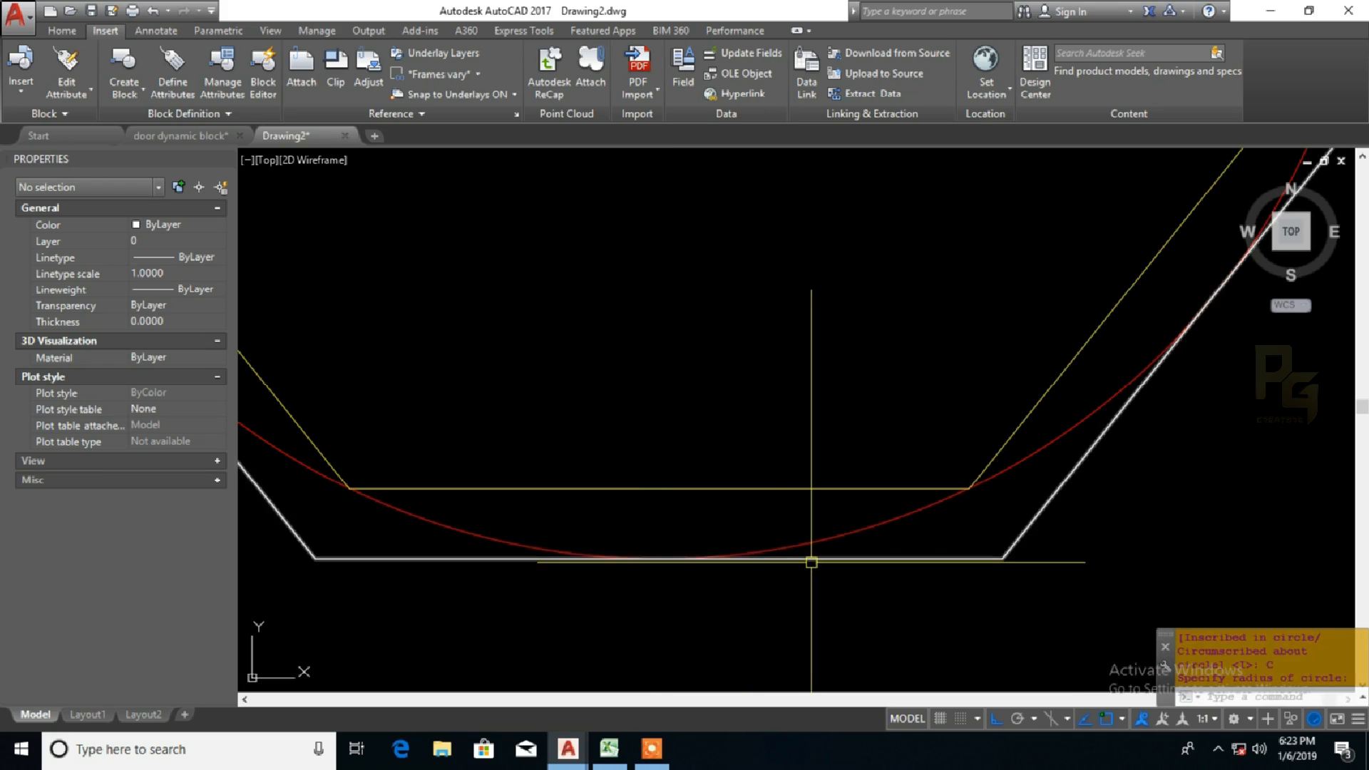
Step: Set the circumscribed heptagon's colour to blue and deselect it
{"action": "left_click", "coordinate": [892, 559]}
{"action": "double_click", "coordinate": [190, 222]}
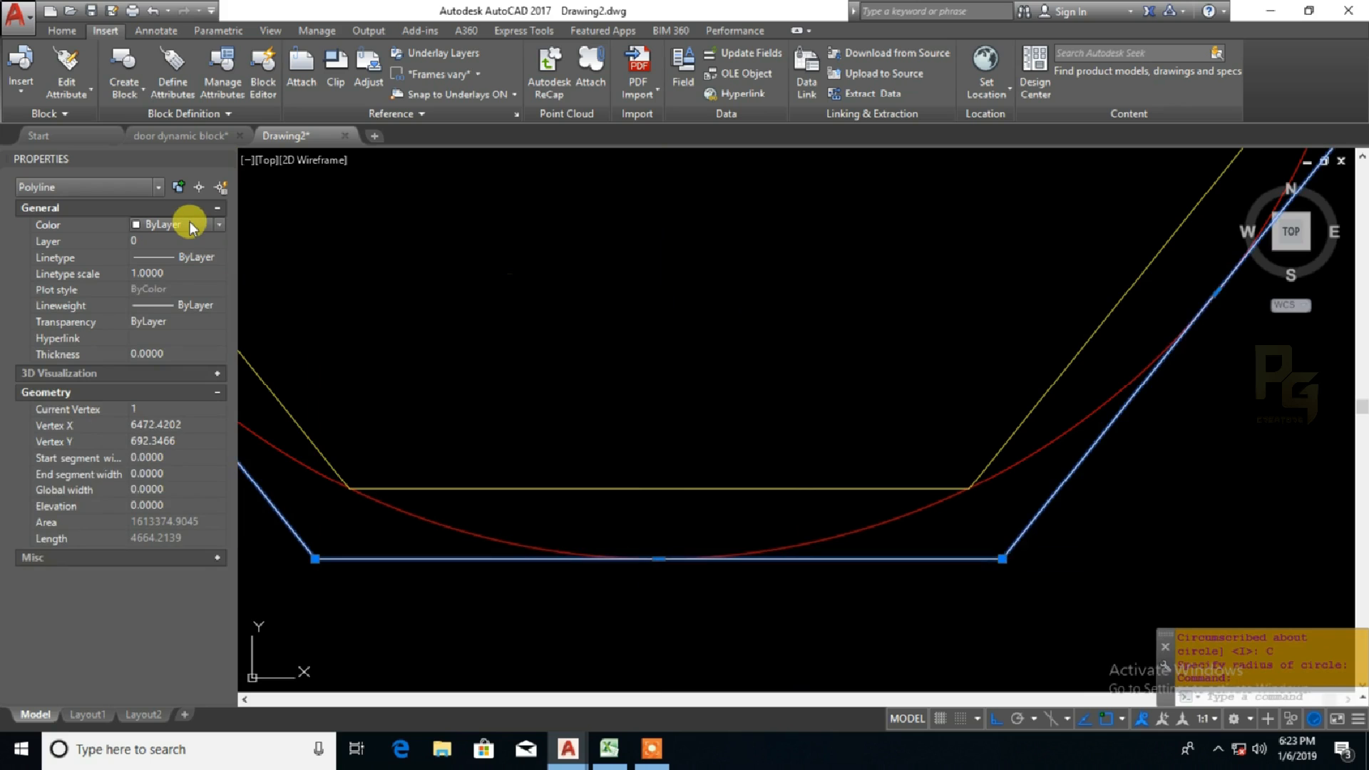
{"action": "key", "text": "Escape"}
{"action": "key", "text": "Escape"}
Step: Examine how the edges of the blue circumscribed heptagon meet the circle, compared with the yellow inscribed heptagon
{"action": "scroll", "coordinate": [1084, 452], "scroll_direction": "up", "scroll_amount": 4}
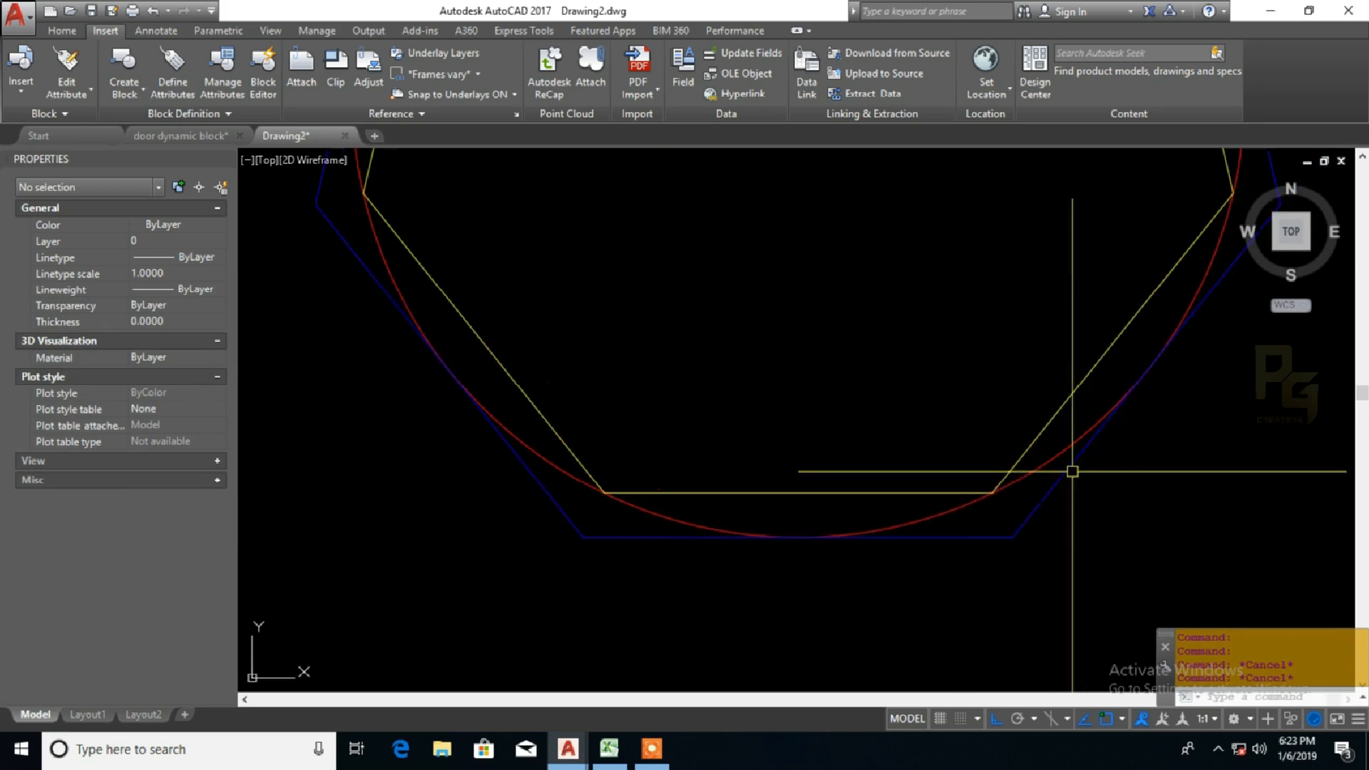
{"action": "left_click", "coordinate": [854, 542]}
{"action": "left_click", "coordinate": [803, 492]}
{"action": "scroll", "coordinate": [803, 518], "scroll_direction": "up", "scroll_amount": 2}
{"action": "scroll", "coordinate": [763, 520], "scroll_direction": "down", "scroll_amount": 6}
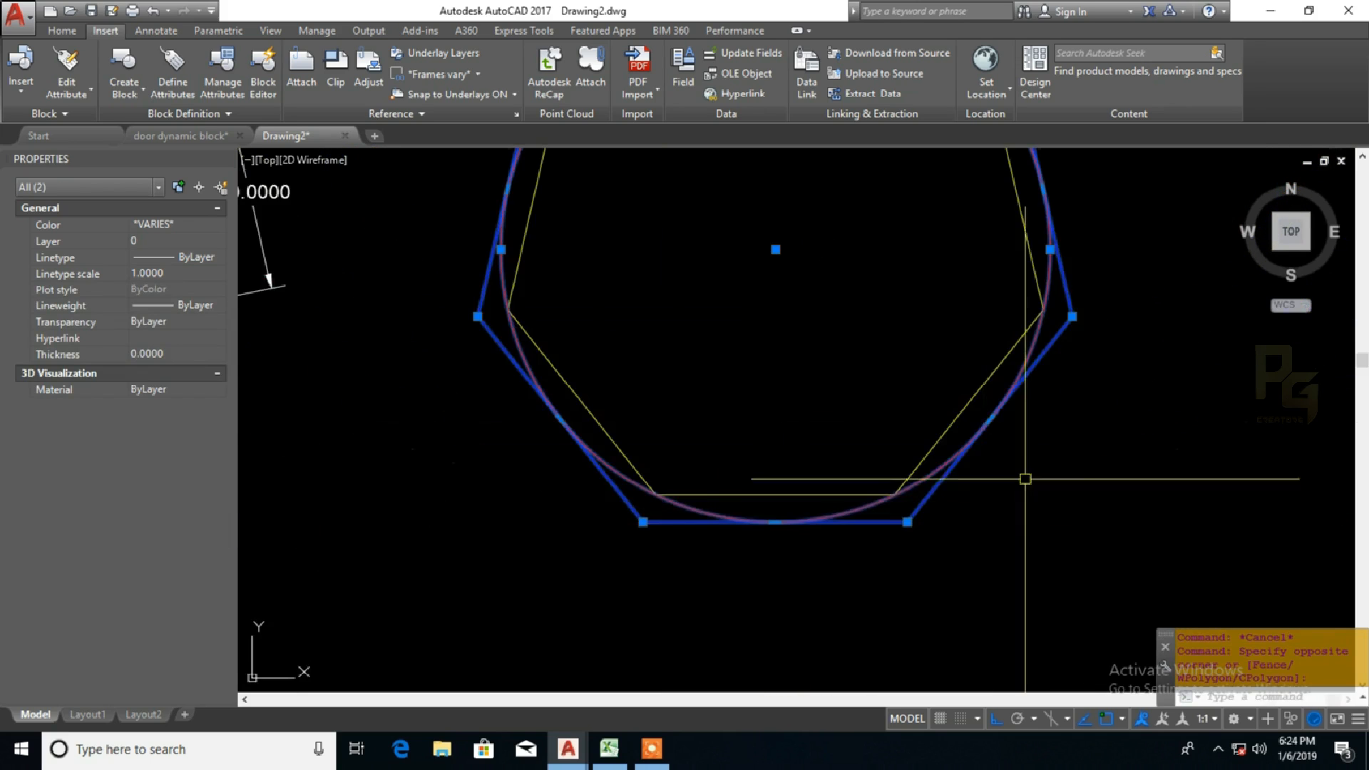
{"action": "middle_click_drag", "start_coordinate": [1049, 432], "coordinate": [978, 540]}
{"action": "key", "text": "Escape"}
{"action": "middle_click_drag", "start_coordinate": [1015, 437], "coordinate": [1038, 563]}
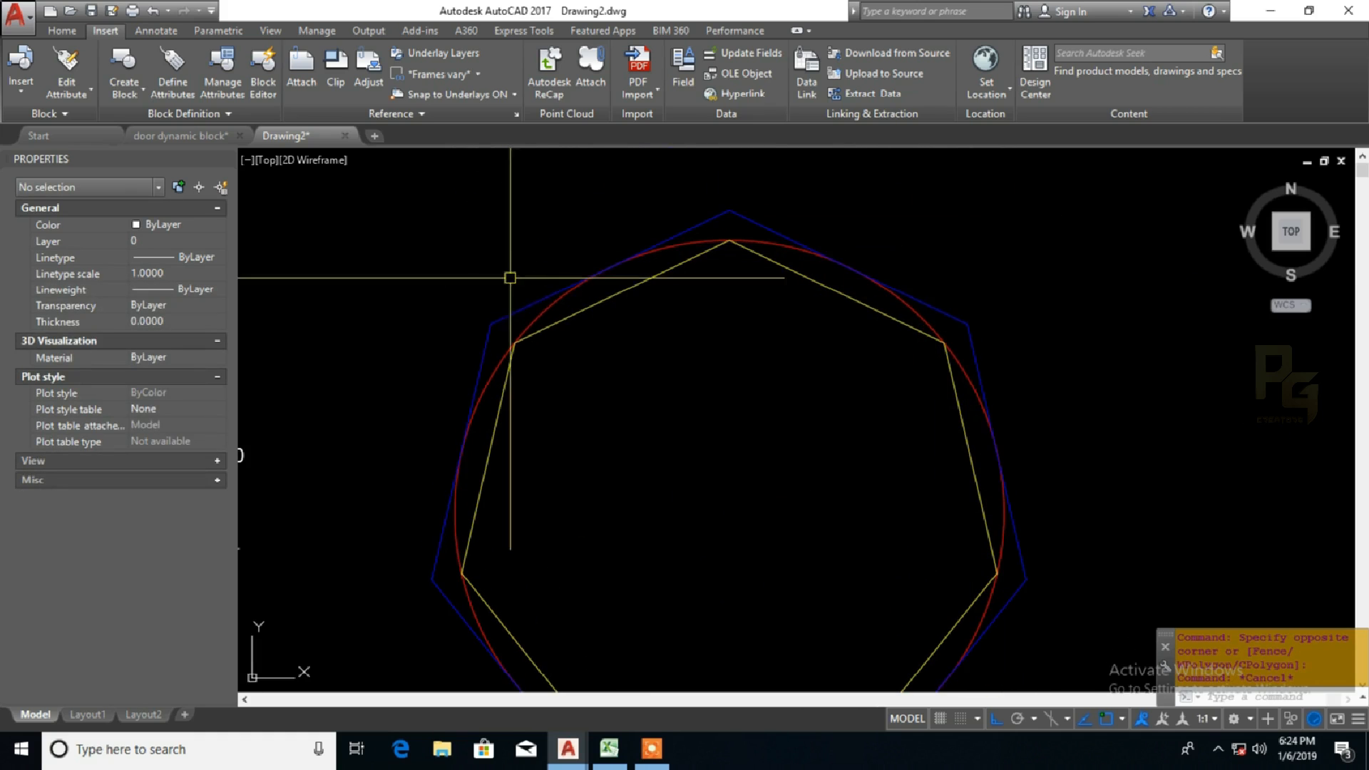
{"action": "middle_click_drag", "start_coordinate": [429, 400], "coordinate": [464, 268]}
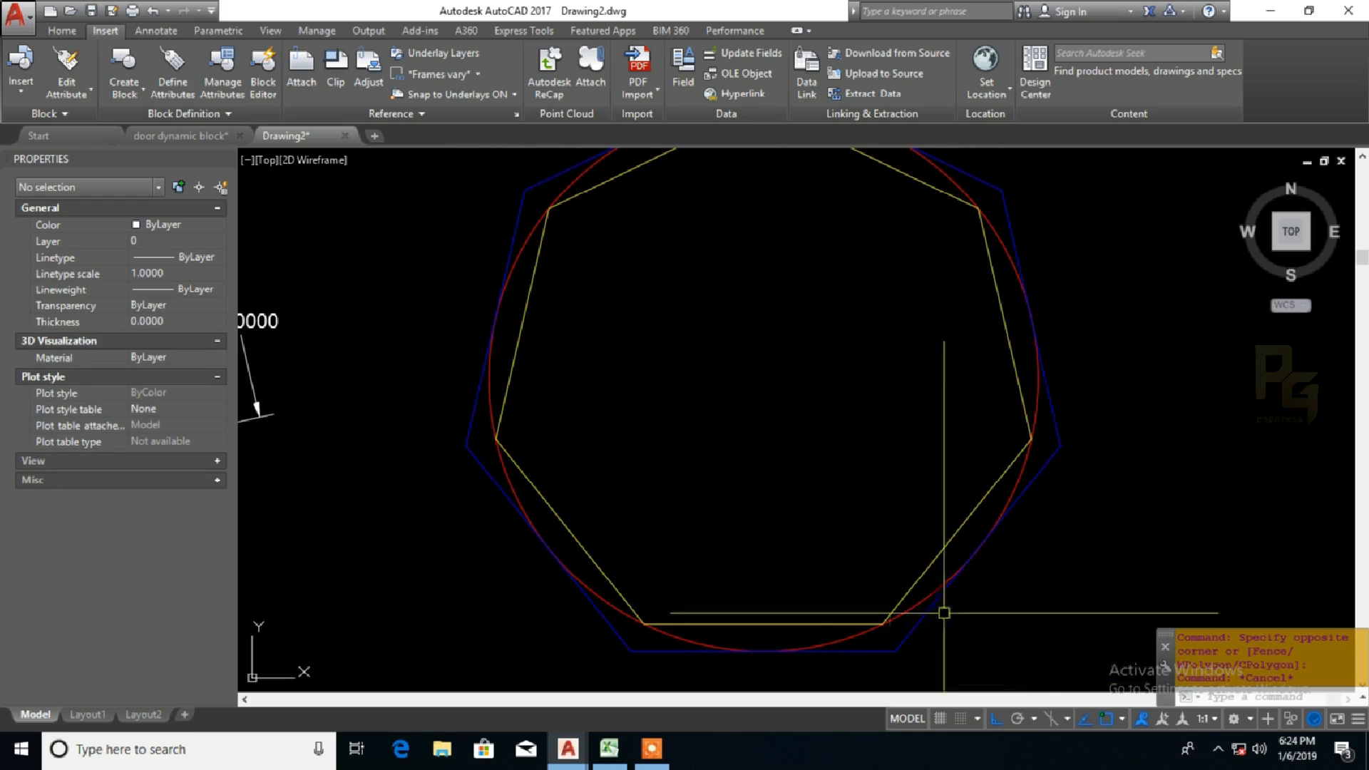
{"action": "middle_click_drag", "start_coordinate": [1082, 346], "coordinate": [1091, 411]}
{"action": "middle_click_drag", "start_coordinate": [1072, 354], "coordinate": [1087, 391]}
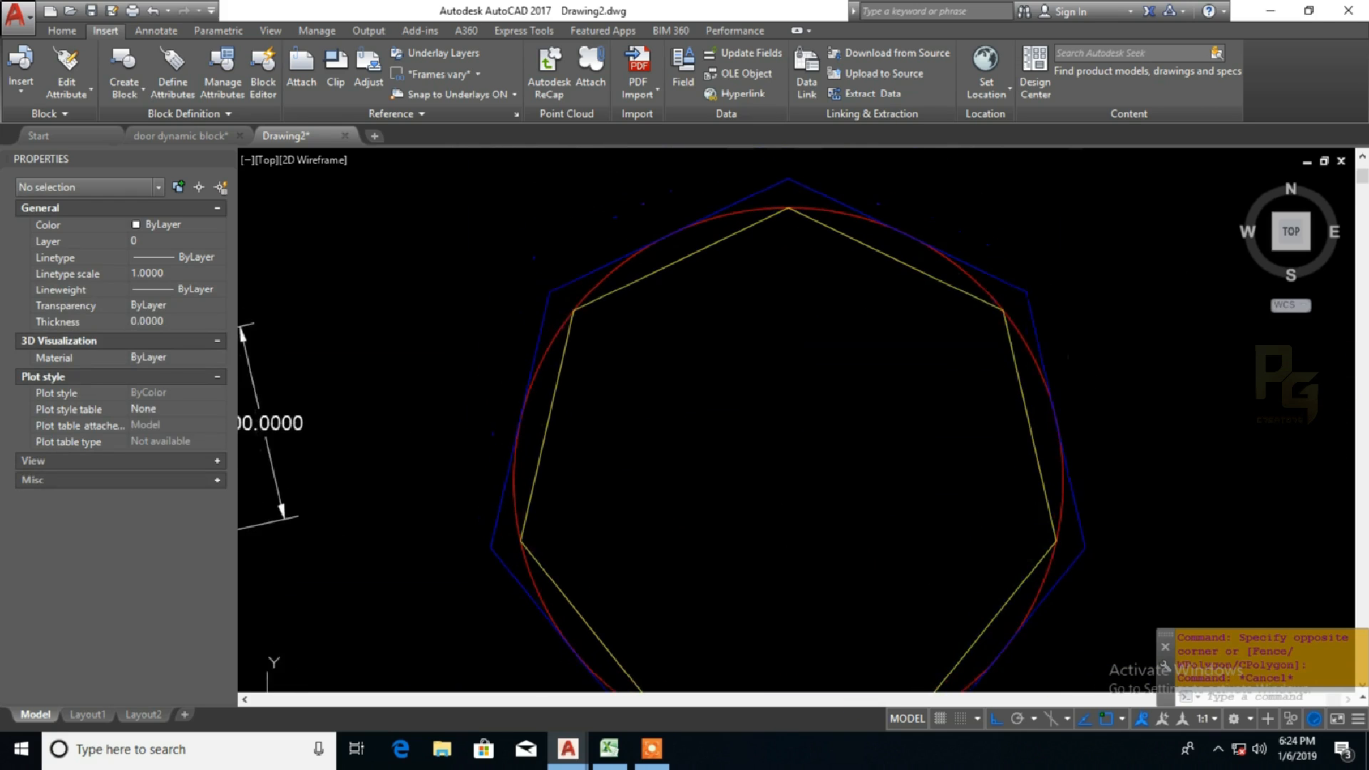
{"action": "left_click", "coordinate": [891, 227]}
{"action": "key", "text": "Escape"}
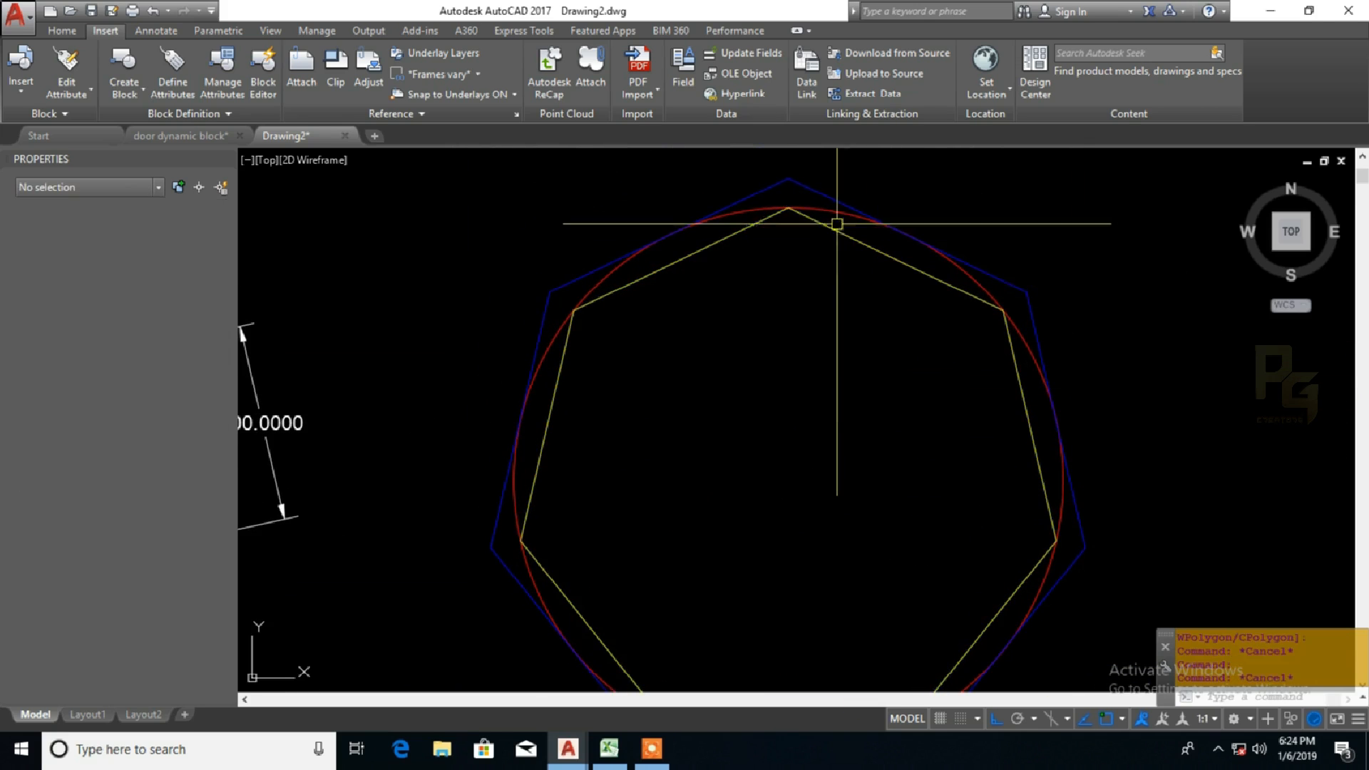
{"action": "left_click", "coordinate": [814, 190]}
{"action": "key", "text": "Escape"}
{"action": "middle_click_drag", "start_coordinate": [841, 342], "coordinate": [839, 341]}
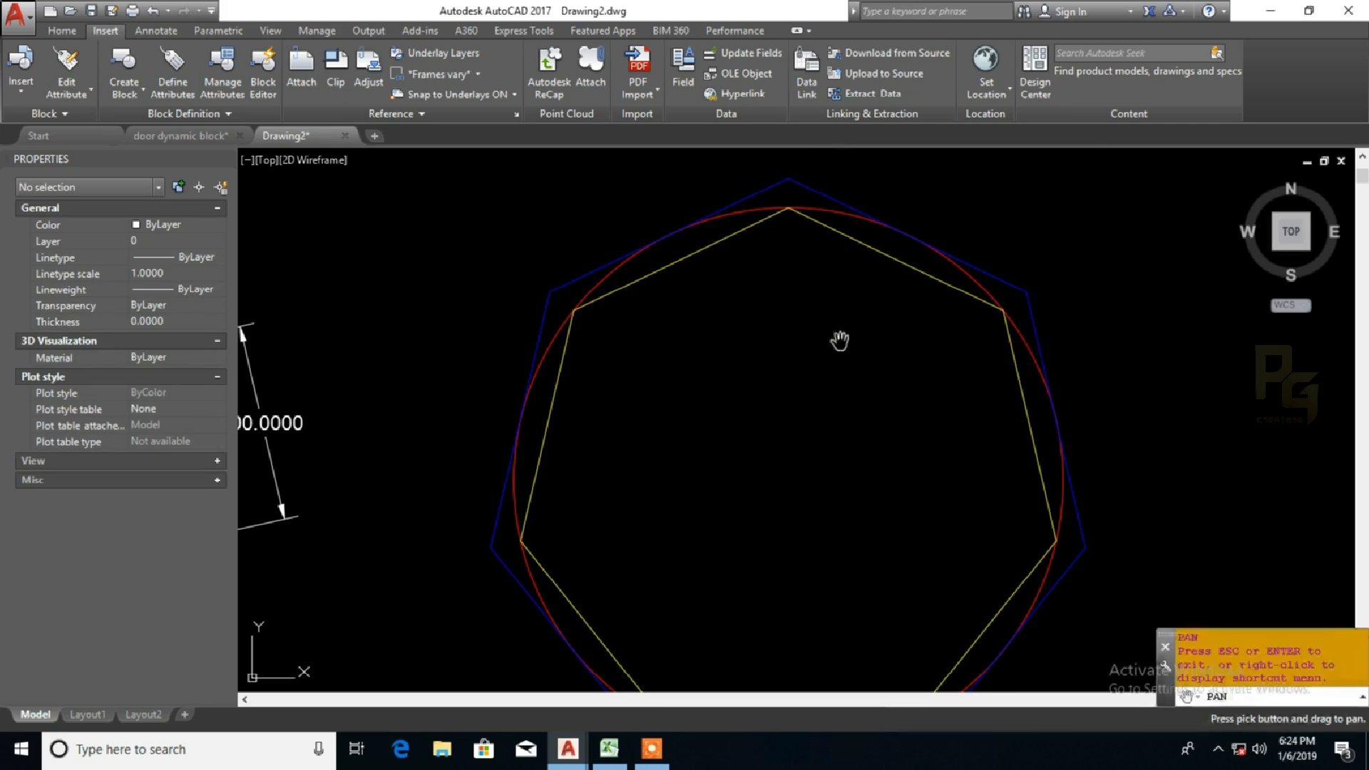
Step: Examine the lower and upper parts of the inscribed and circumscribed heptagons around the red circle, ending with the whole figure in view
{"action": "left_click_drag", "start_coordinate": [799, 247], "coordinate": [820, 178]}
{"action": "left_click_drag", "start_coordinate": [711, 328], "coordinate": [709, 223]}
{"action": "left_click_drag", "start_coordinate": [678, 354], "coordinate": [626, 297]}
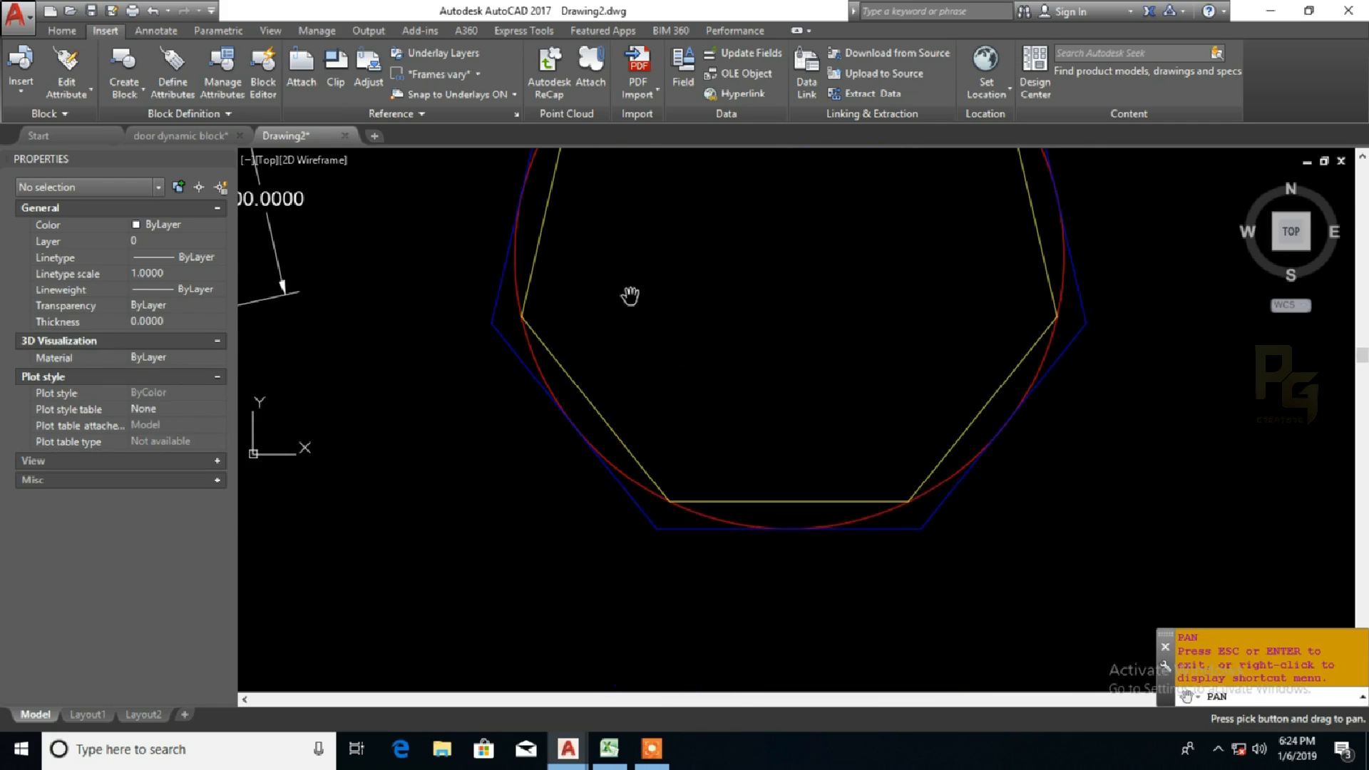
{"action": "left_click_drag", "start_coordinate": [753, 405], "coordinate": [614, 389]}
{"action": "left_click_drag", "start_coordinate": [697, 384], "coordinate": [702, 543]}
{"action": "mouse_move", "coordinate": [691, 413]}
{"action": "left_mouse_down"}
{"action": "mouse_move", "coordinate": [797, 492]}
{"action": "mouse_move", "coordinate": [790, 464]}
{"action": "left_mouse_up"}
{"action": "scroll", "coordinate": [770, 411], "scroll_direction": "down", "scroll_amount": 2}
{"action": "left_click_drag", "start_coordinate": [770, 410], "coordinate": [707, 399]}
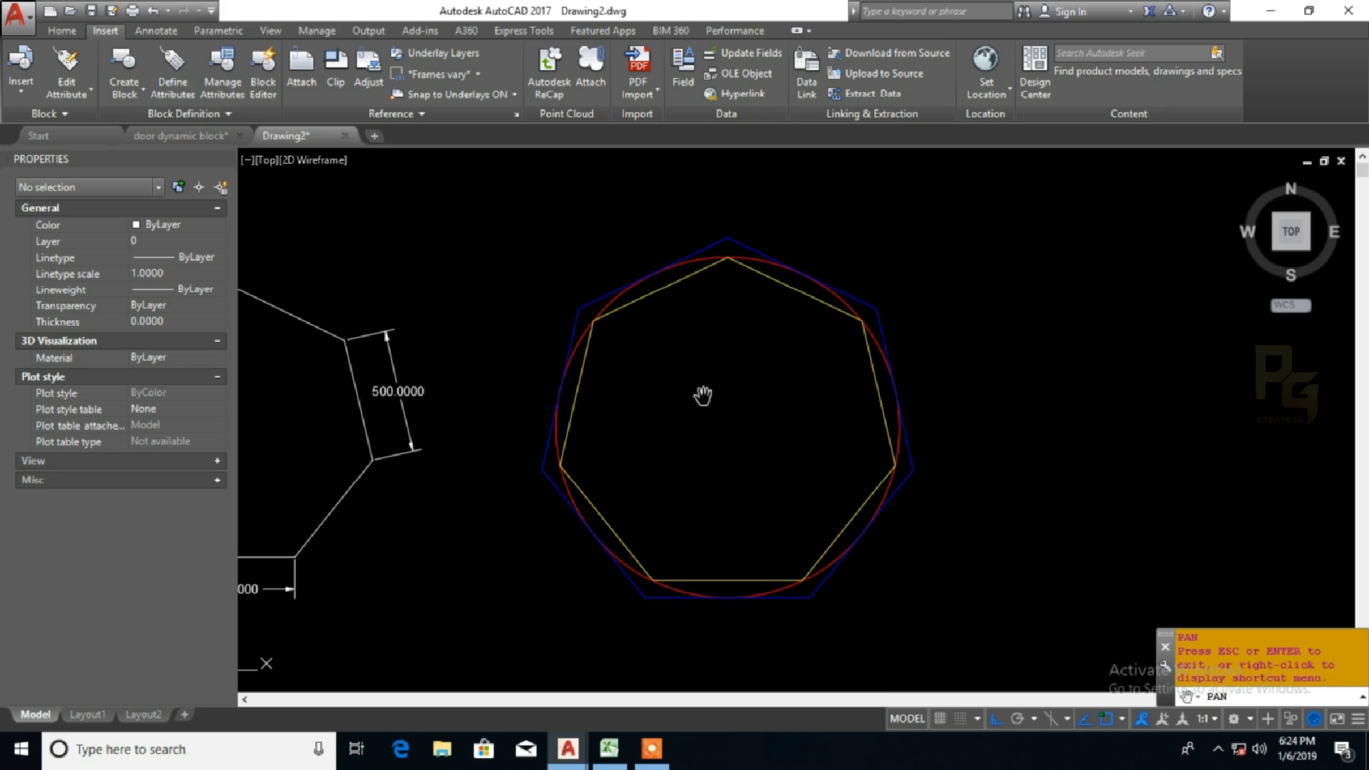
{"action": "scroll", "coordinate": [702, 396], "scroll_direction": "down", "scroll_amount": 2}
{"action": "key", "text": "Escape"}
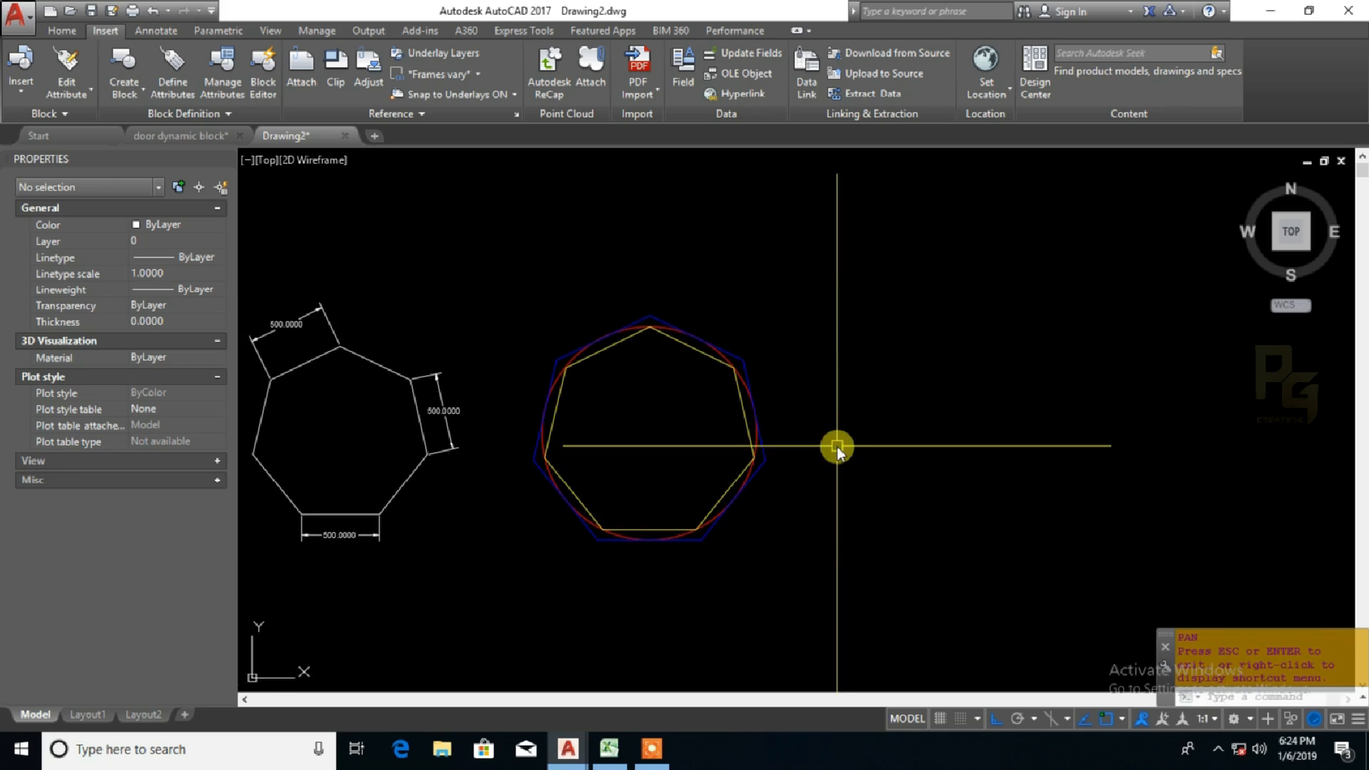
Step: Draw a 3-sided polygon by the Edge option beside the coloured heptagons, with a horizontal edge 1000 units long
{"action": "type", "text": "POLYGON"}
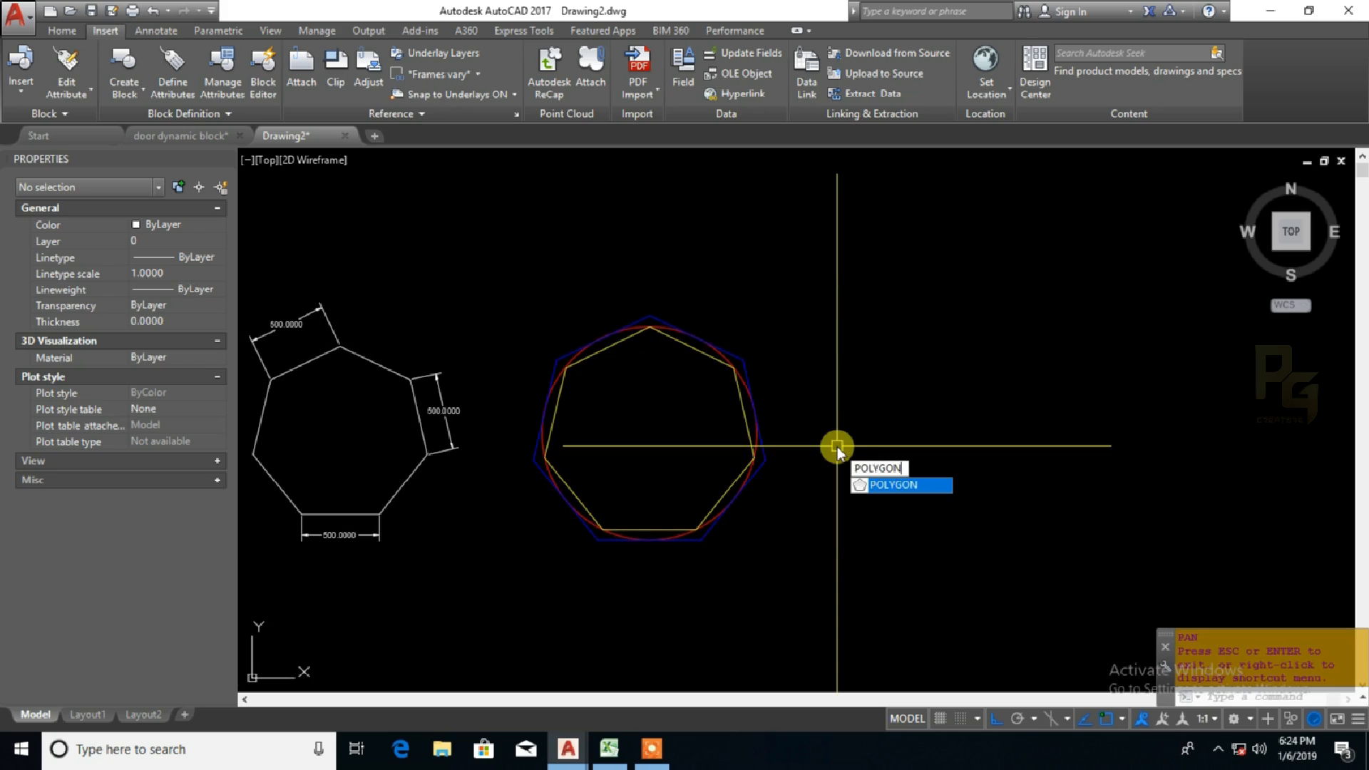
{"action": "key", "text": "Return"}
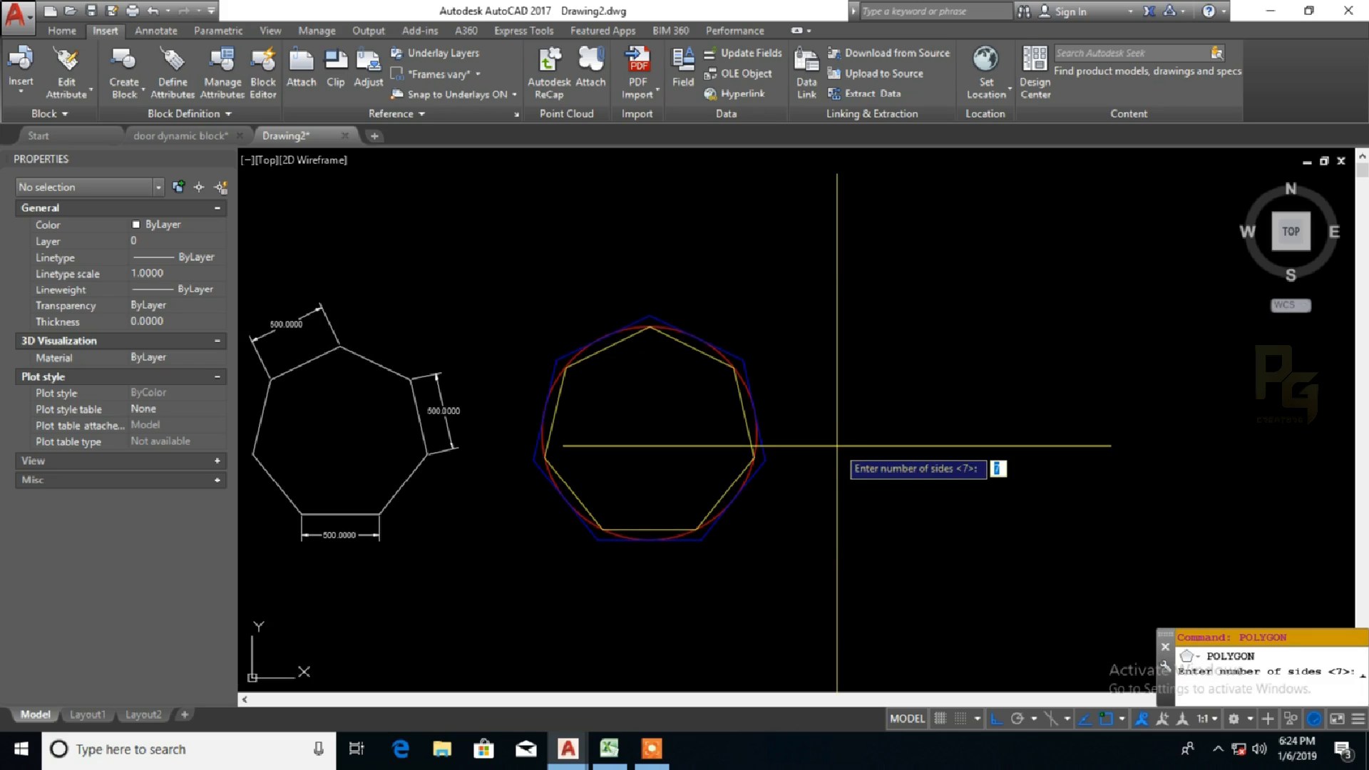
{"action": "key", "text": "Return"}
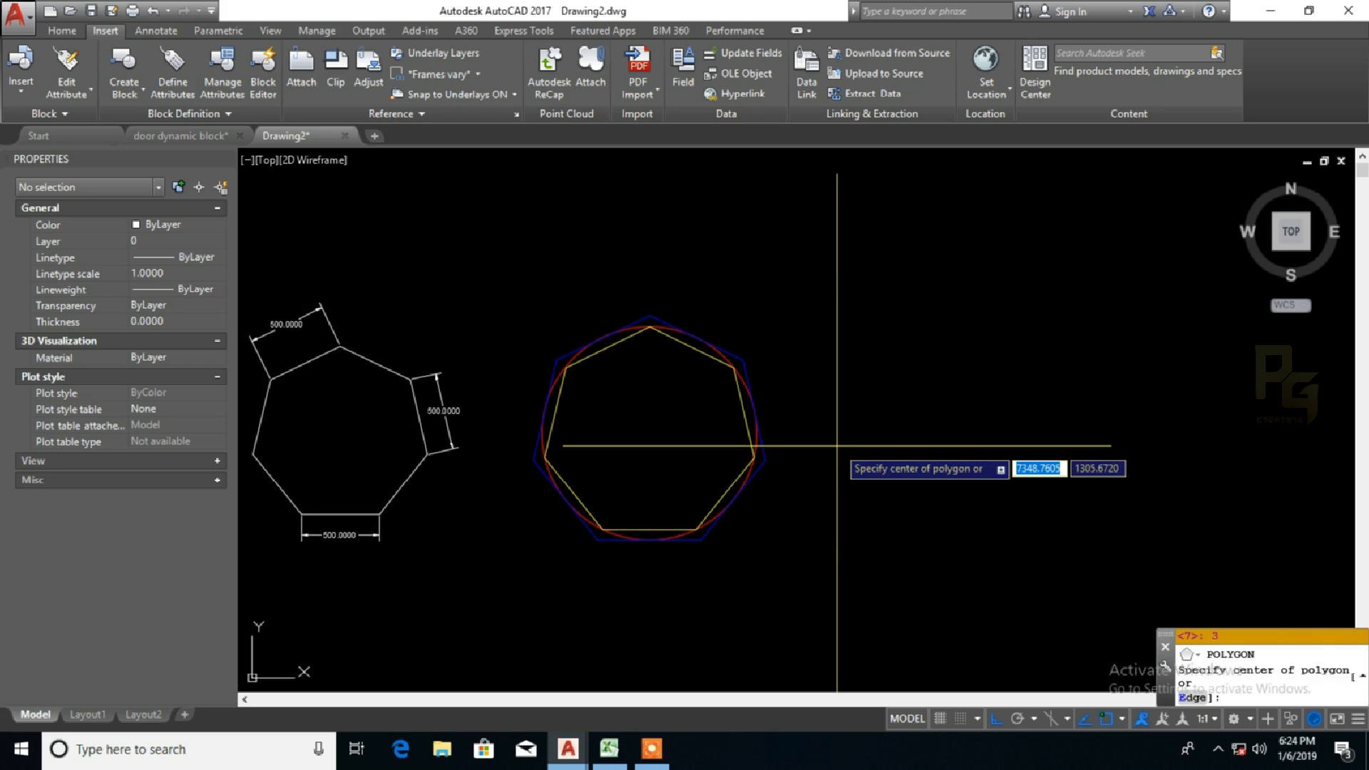
{"action": "type", "text": "e"}
{"action": "key", "text": "Return"}
{"action": "left_click", "coordinate": [874, 540]}
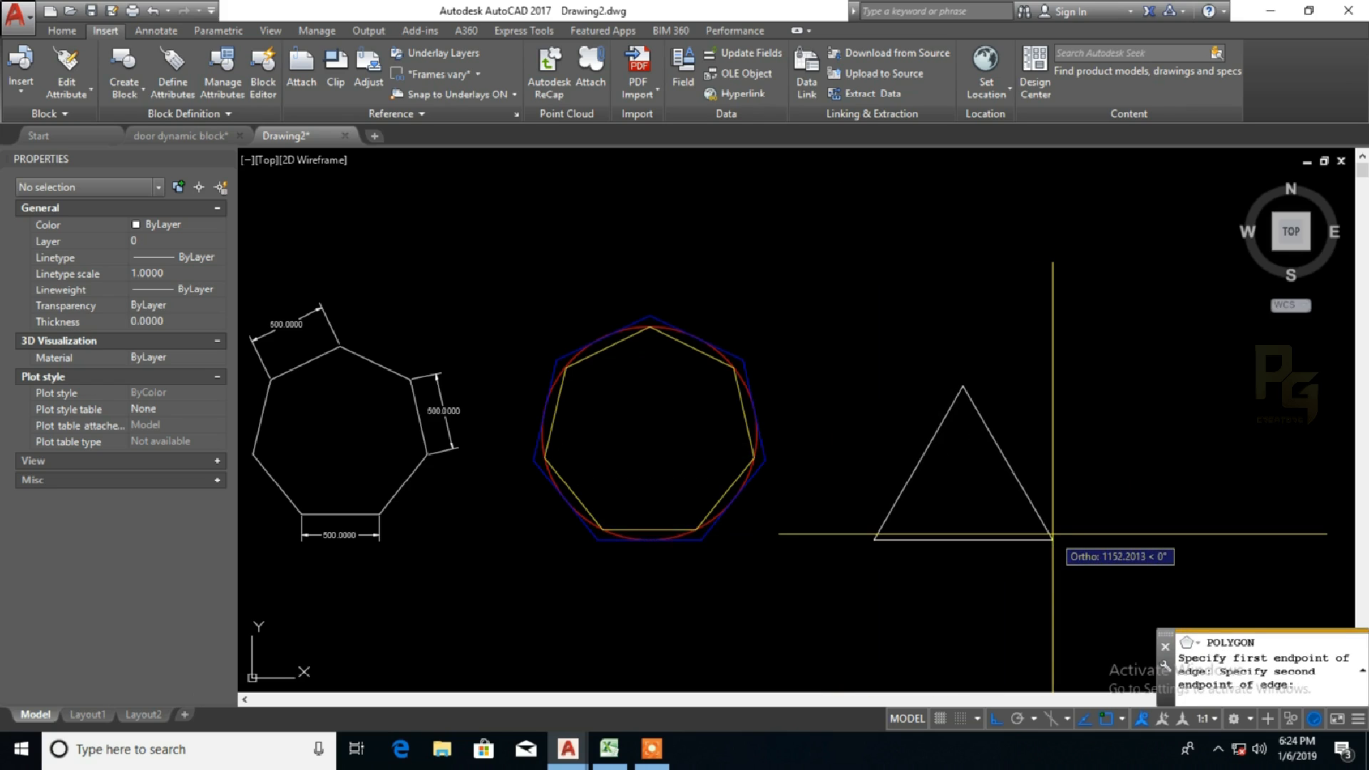
{"action": "type", "text": "1000"}
{"action": "key", "text": "Return"}
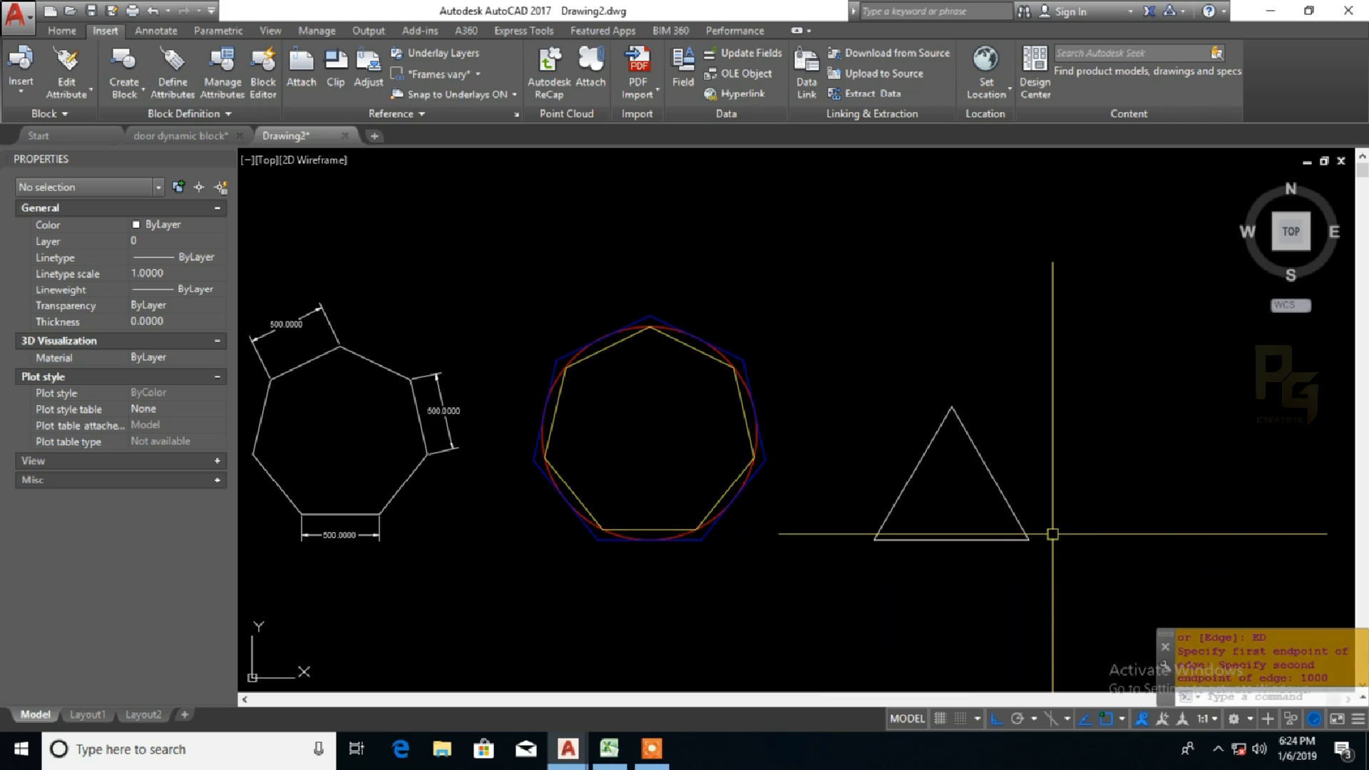
Step: Draw a 6-sided polygon from a centre point beside the triangle, inscribed in a circle of about 700 units radius
{"action": "middle_click_drag", "start_coordinate": [1052, 533], "coordinate": [876, 501]}
{"action": "key", "text": "Return"}
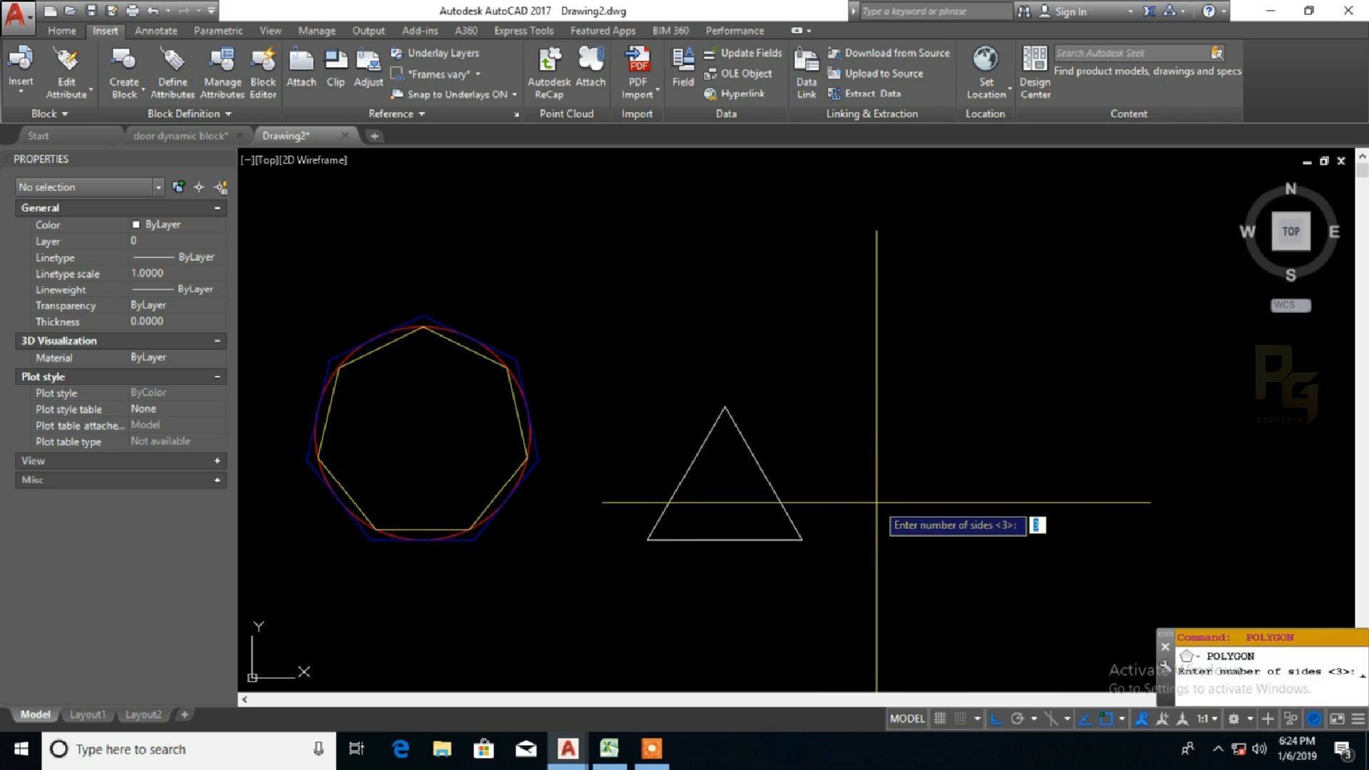
{"action": "type", "text": "6"}
{"action": "key", "text": "Return"}
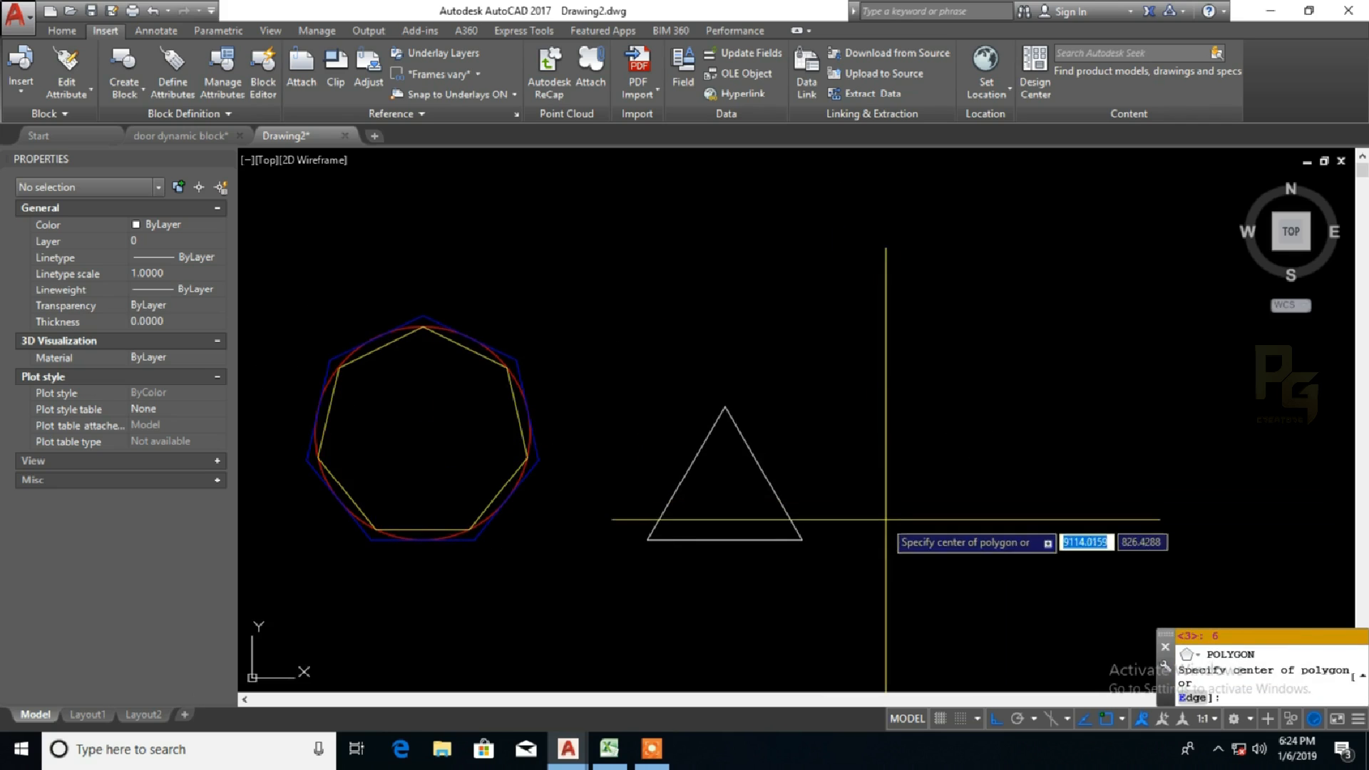
{"action": "left_click", "coordinate": [941, 439]}
{"action": "left_click", "coordinate": [1011, 483]}
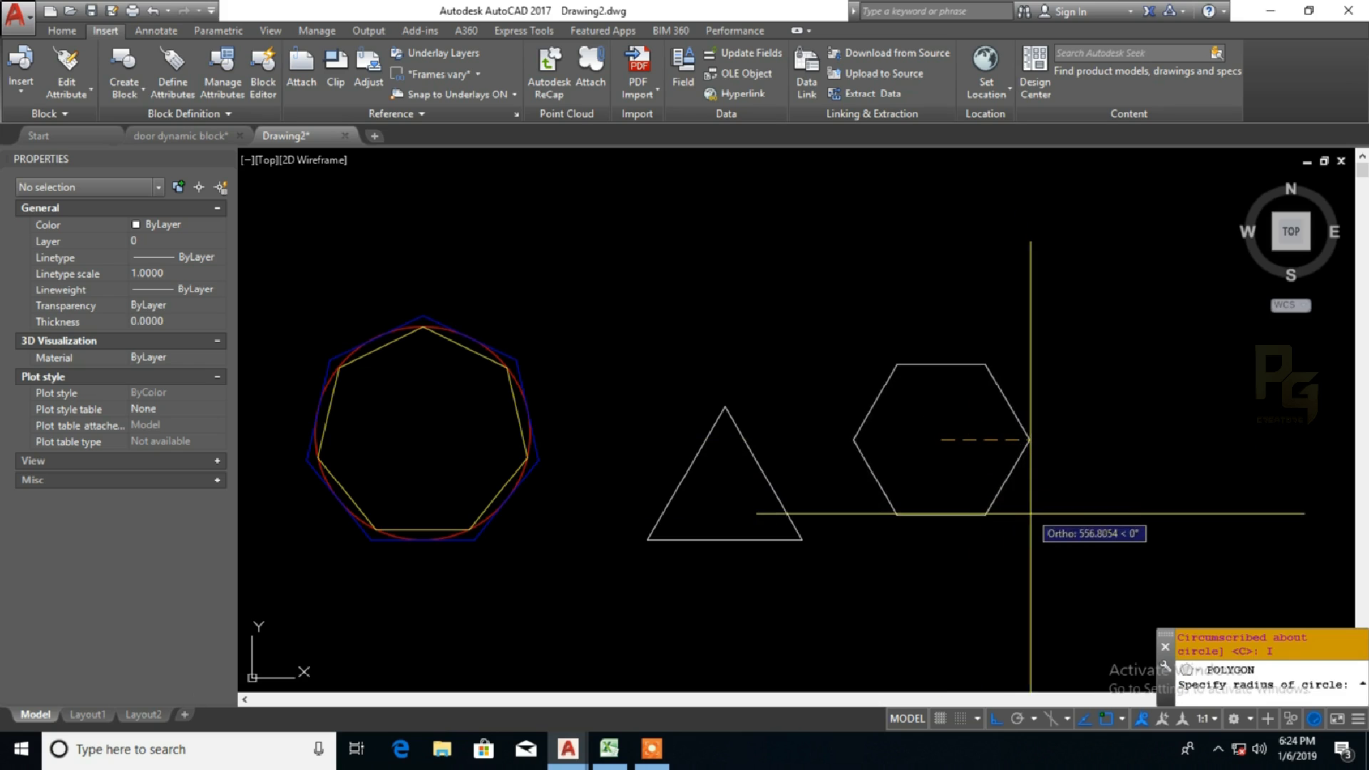
{"action": "left_click", "coordinate": [1042, 477]}
Step: Draw a 10-sided polygon from a centre point beside the hexagon, inscribed in a circle of about 730 units radius
{"action": "middle_click_drag", "start_coordinate": [1041, 477], "coordinate": [876, 480]}
{"action": "key", "text": "Return"}
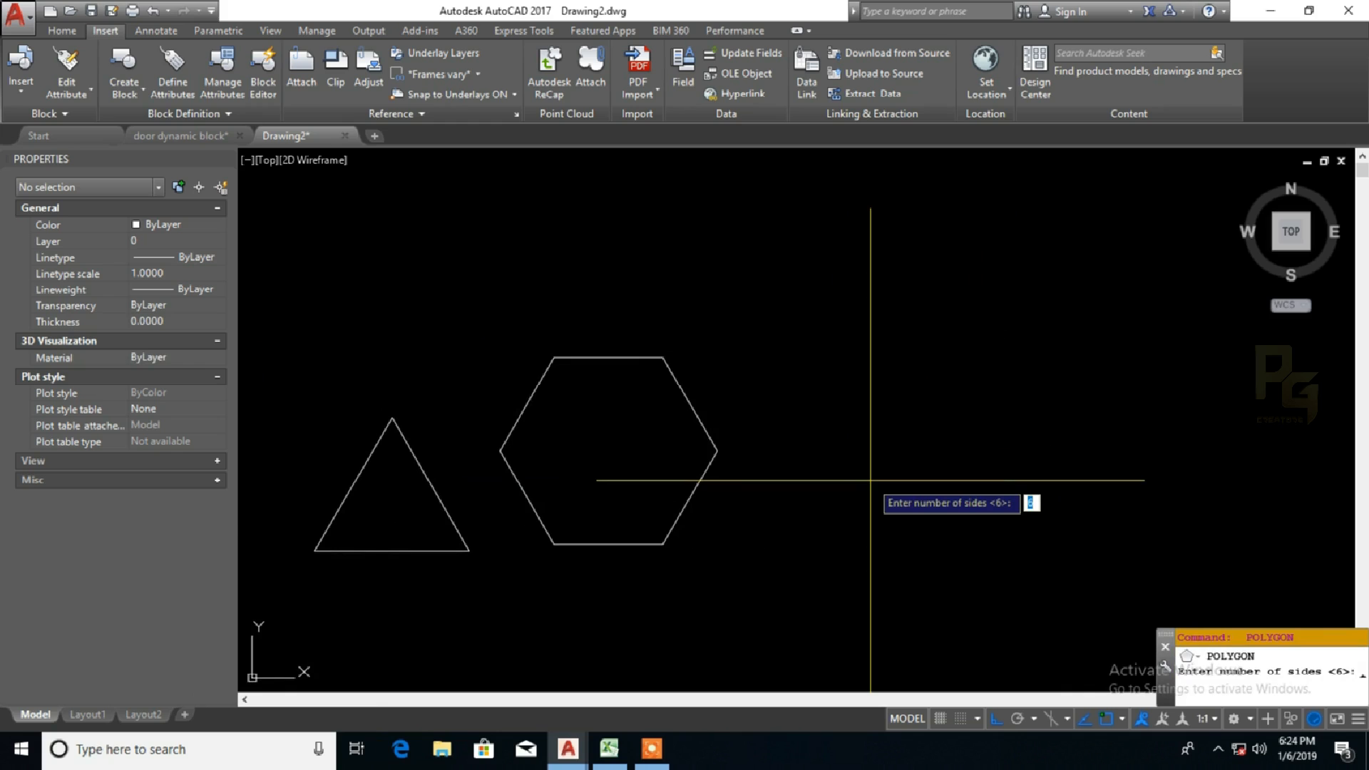
{"action": "type", "text": "6"}
{"action": "key", "text": "Return"}
{"action": "left_click", "coordinate": [845, 424]}
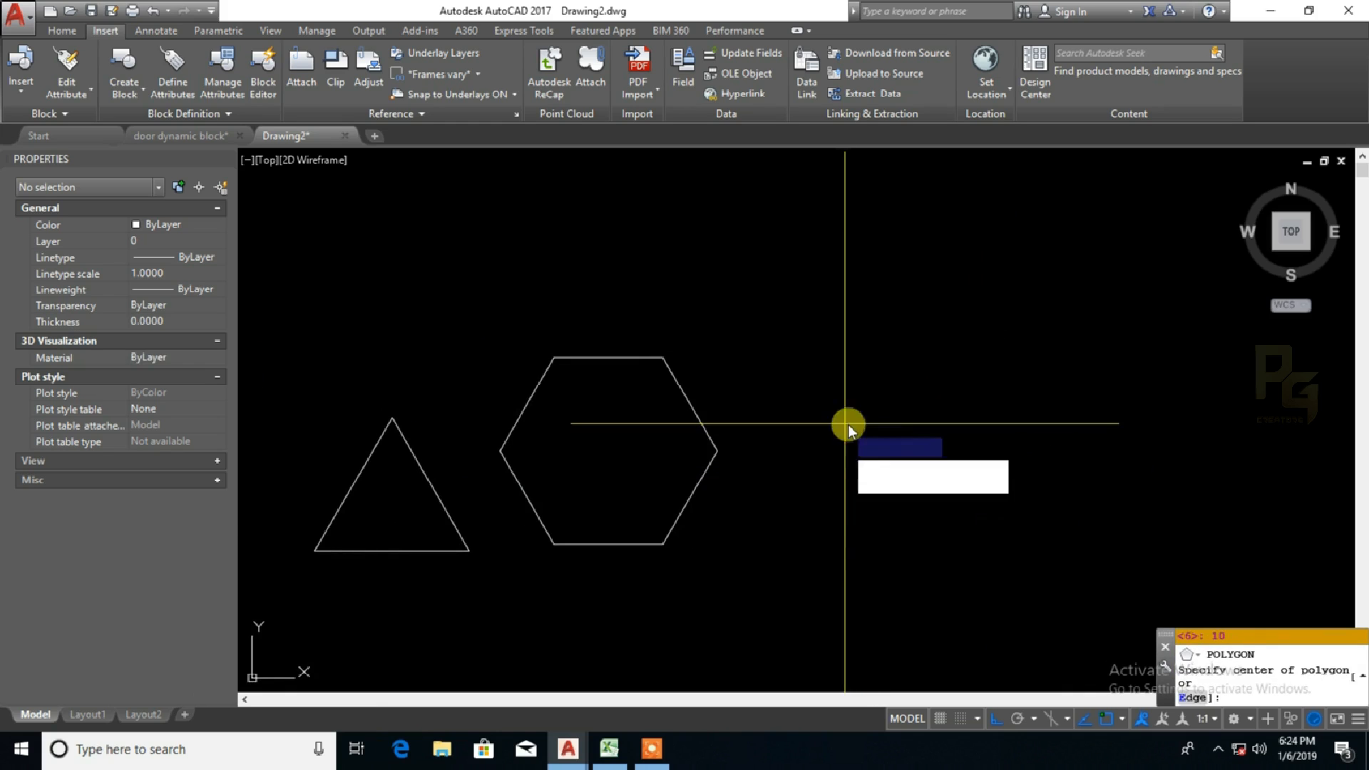
{"action": "left_click", "coordinate": [956, 476]}
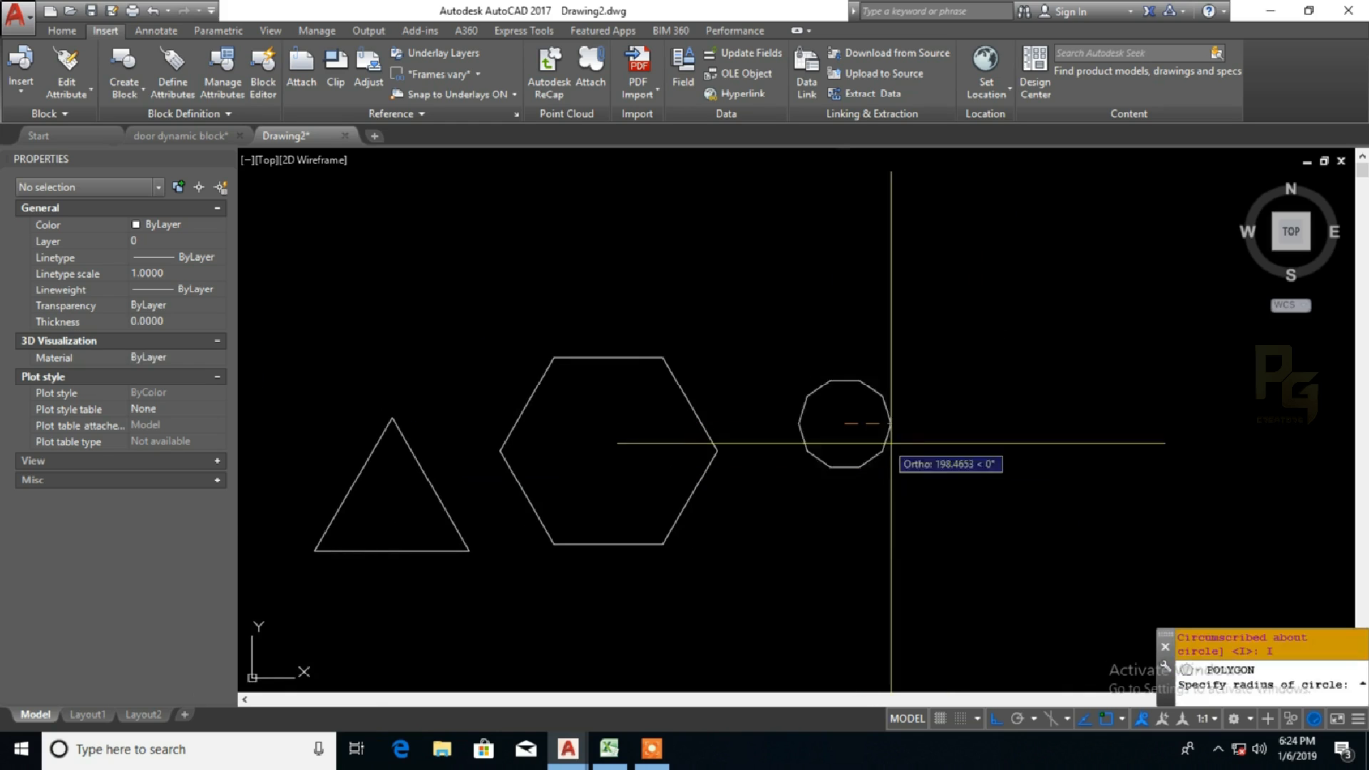
{"action": "left_click", "coordinate": [955, 456]}
Step: Select the 10-sided polygon to inspect its vertices and deselect it
{"action": "middle_click_drag", "start_coordinate": [1028, 441], "coordinate": [776, 468]}
{"action": "scroll", "coordinate": [737, 467], "scroll_direction": "down", "scroll_amount": 5}
{"action": "left_click", "coordinate": [742, 467]}
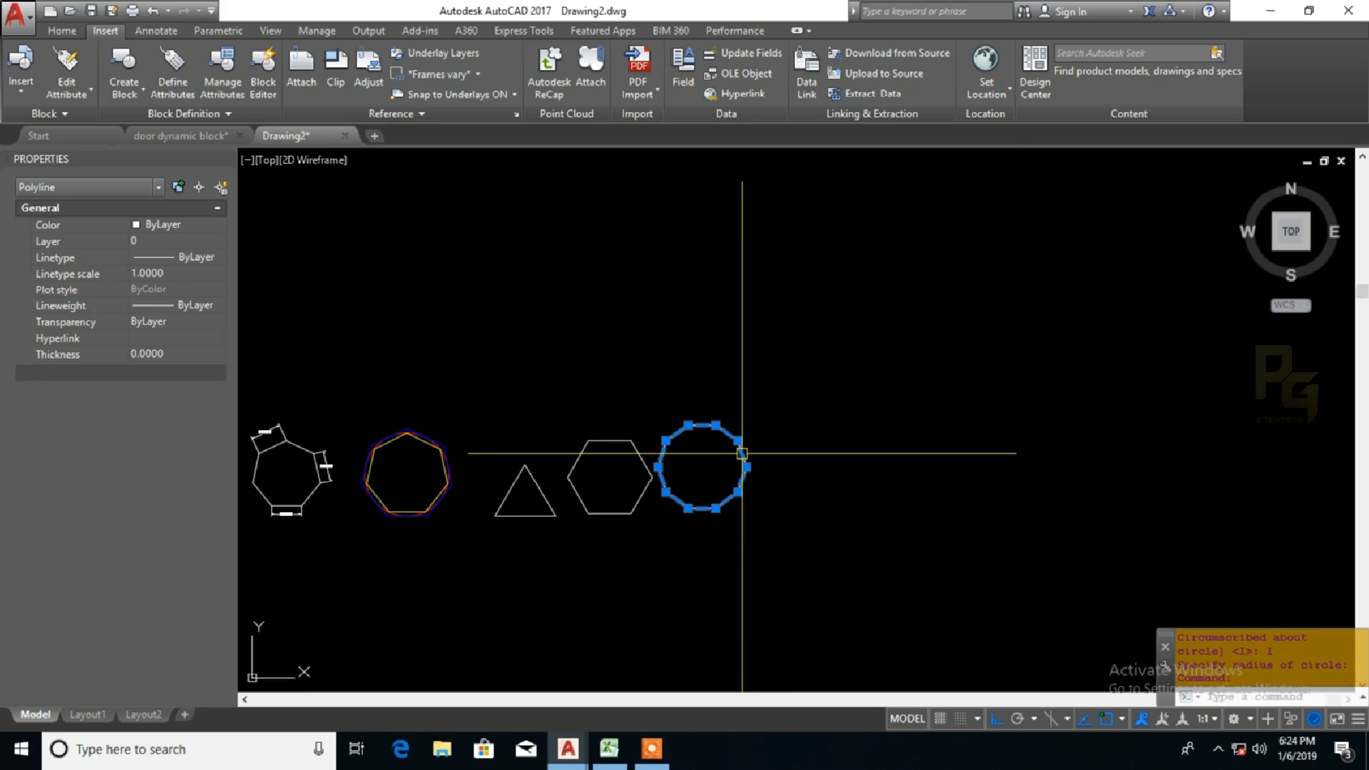
{"action": "scroll", "coordinate": [707, 440], "scroll_direction": "up", "scroll_amount": 4}
{"action": "key", "text": "Escape"}
{"action": "scroll", "coordinate": [717, 424], "scroll_direction": "down", "scroll_amount": 3}
Step: Draw a 20-sided polygon circumscribed about a circle, centred beyond the decagon and large enough to overlap it, with a perimeter of about 15860 units
{"action": "middle_click_drag", "start_coordinate": [850, 459], "coordinate": [928, 464]}
{"action": "key", "text": "Return"}
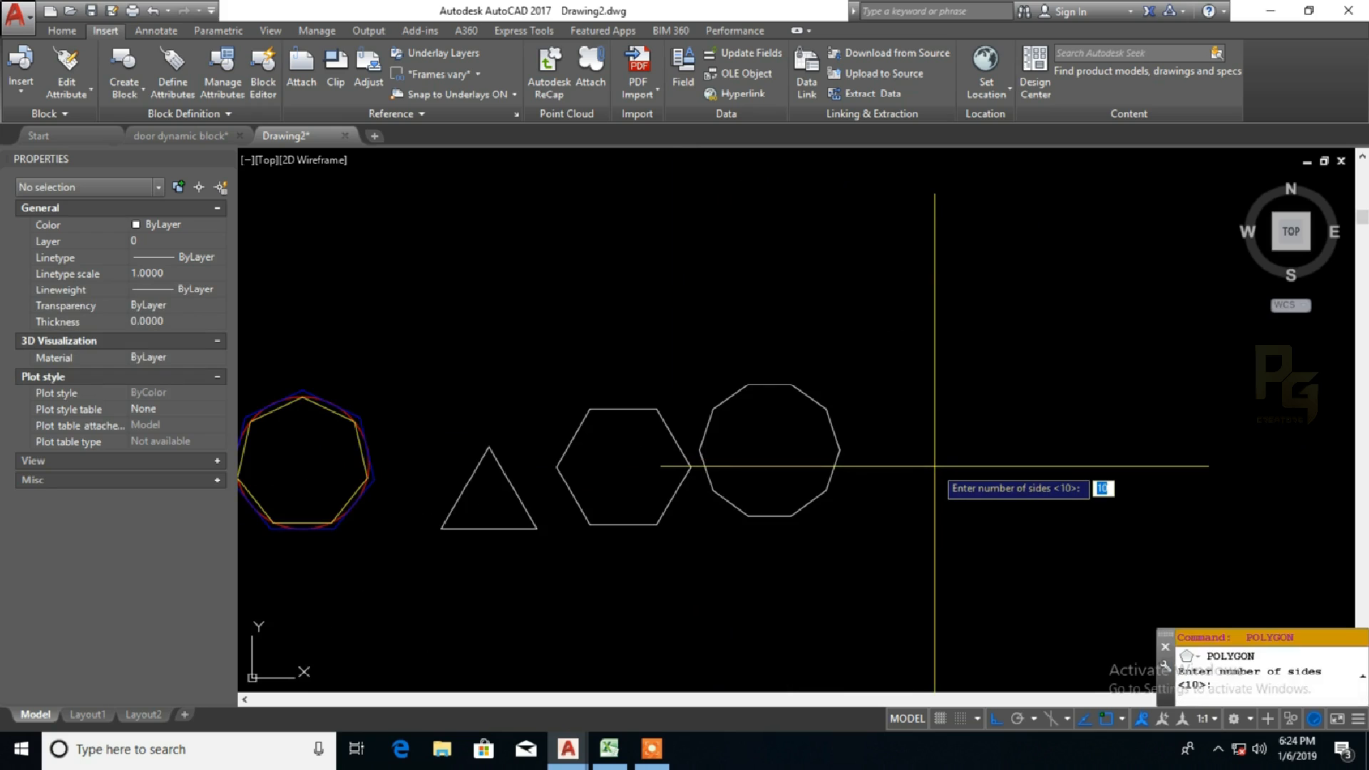
{"action": "key", "text": "Return"}
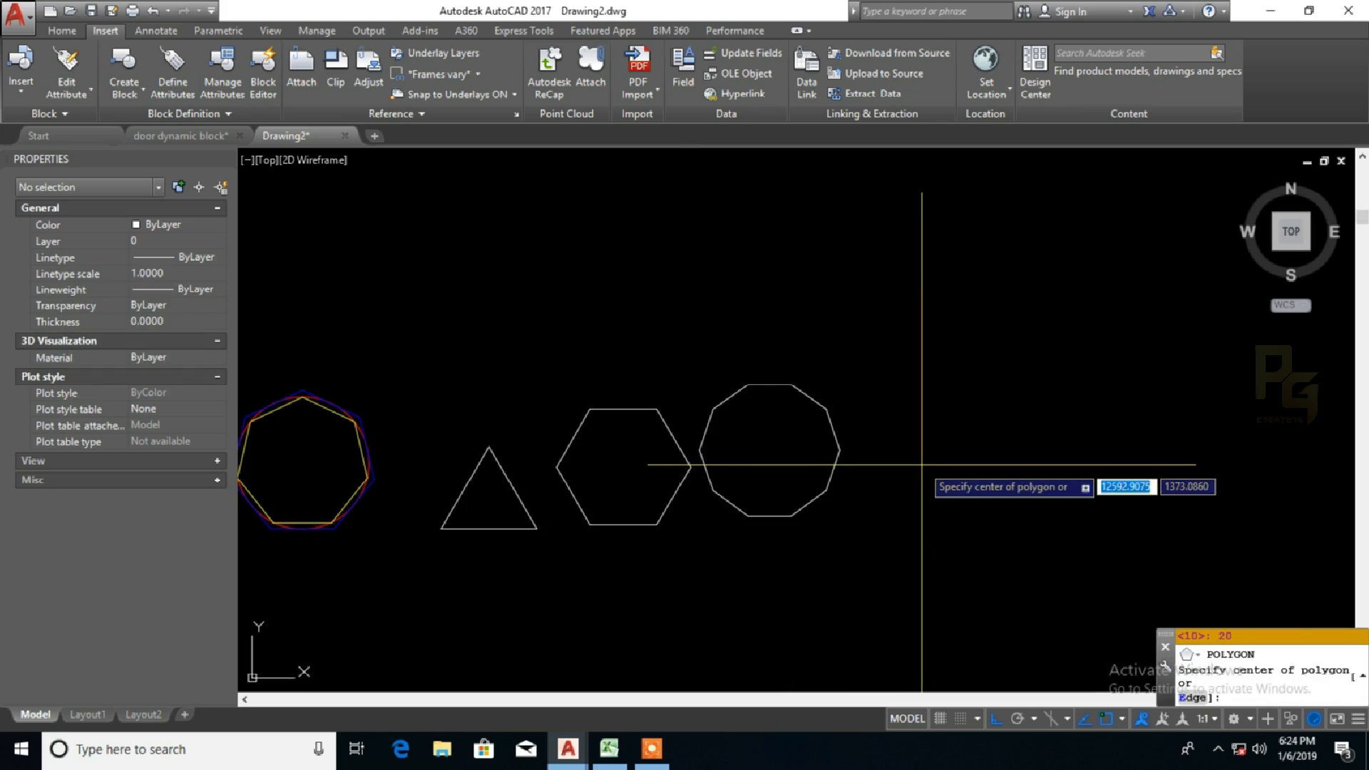
{"action": "left_click", "coordinate": [937, 406]}
{"action": "left_click", "coordinate": [1016, 471]}
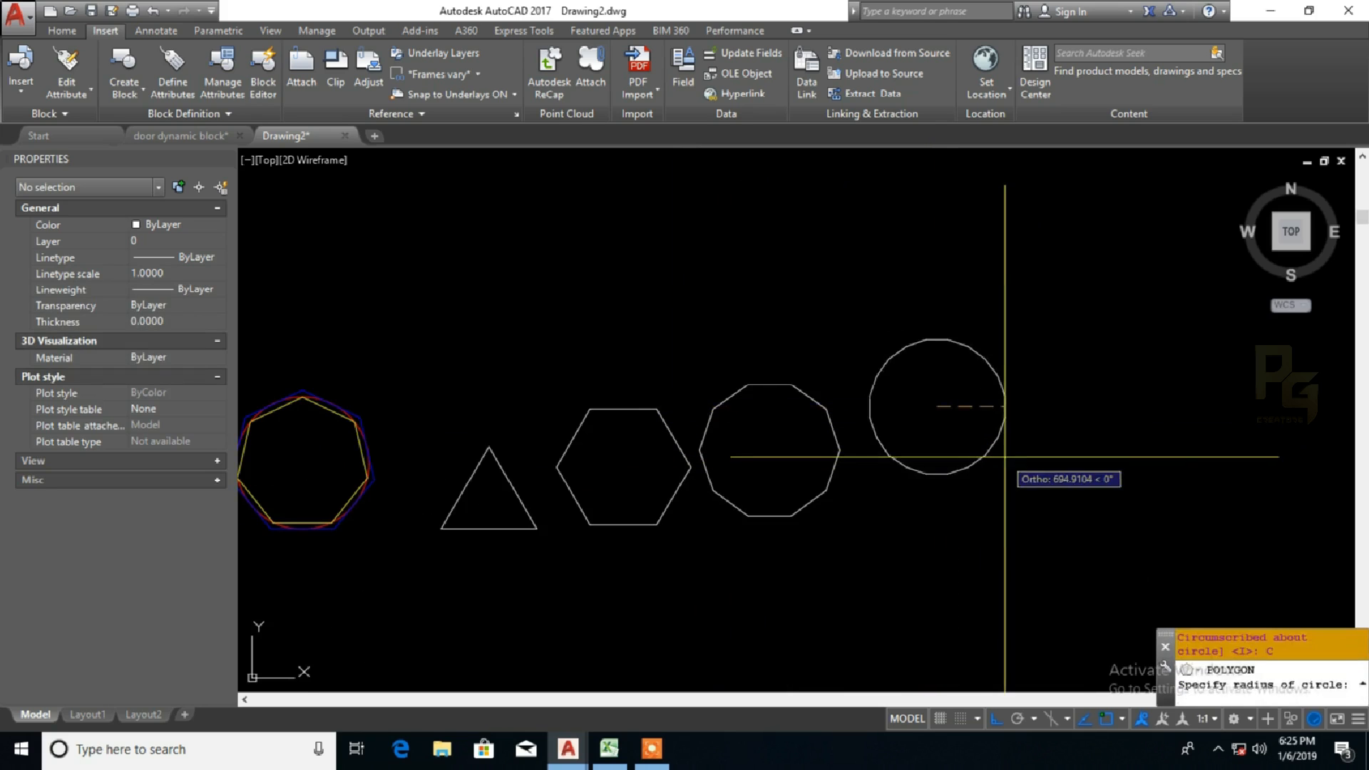
{"action": "left_click", "coordinate": [1178, 498]}
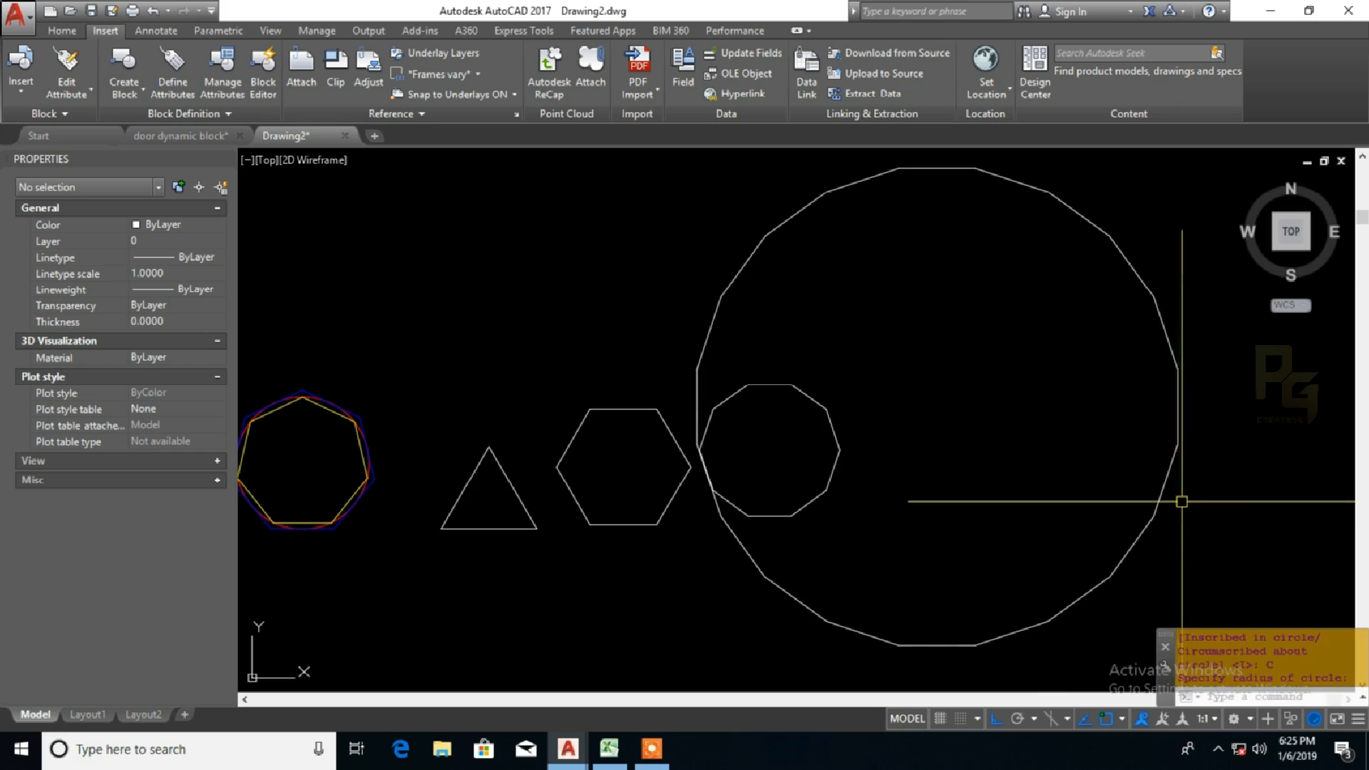
Step: Select the 20-sided polygon to inspect its vertices, deselect it, and review all the drawn polygons together
{"action": "left_click", "coordinate": [1169, 473]}
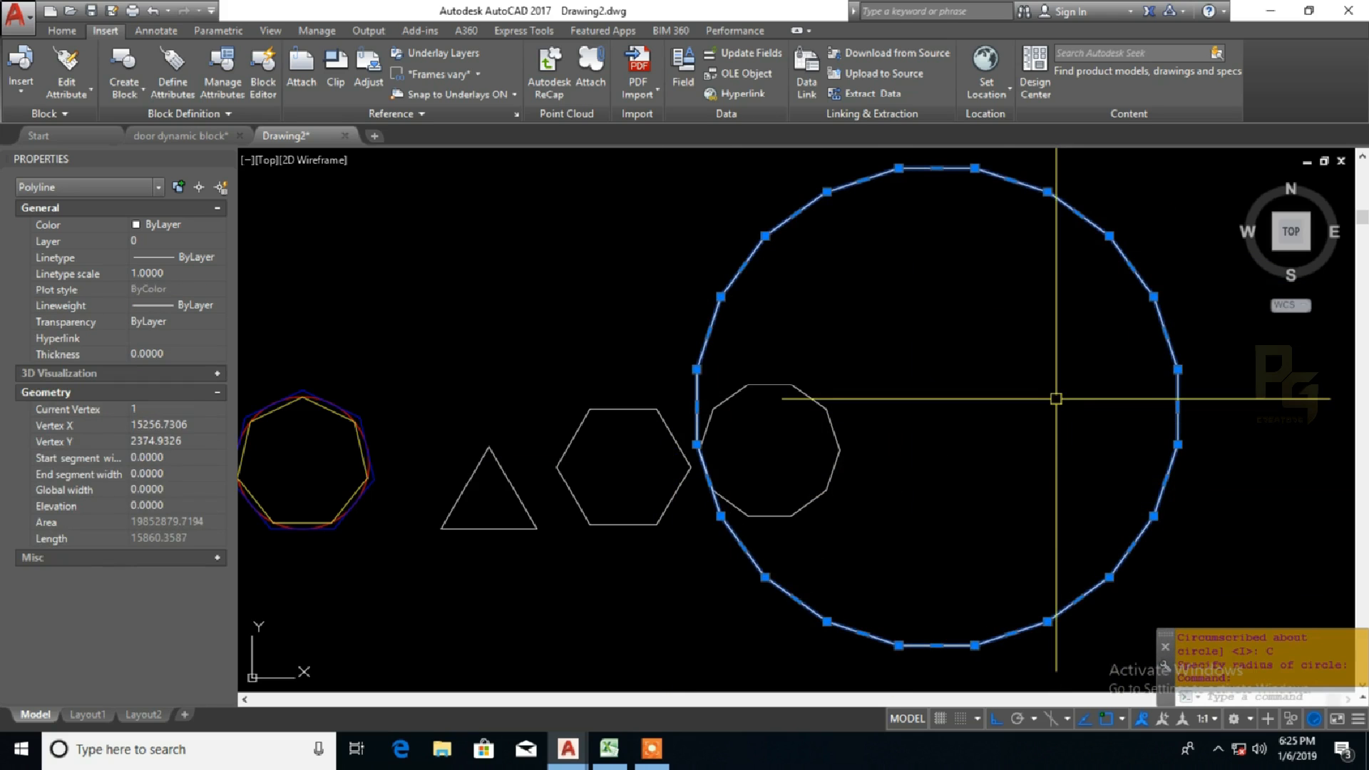
{"action": "scroll", "coordinate": [1056, 398], "scroll_direction": "down", "scroll_amount": 2}
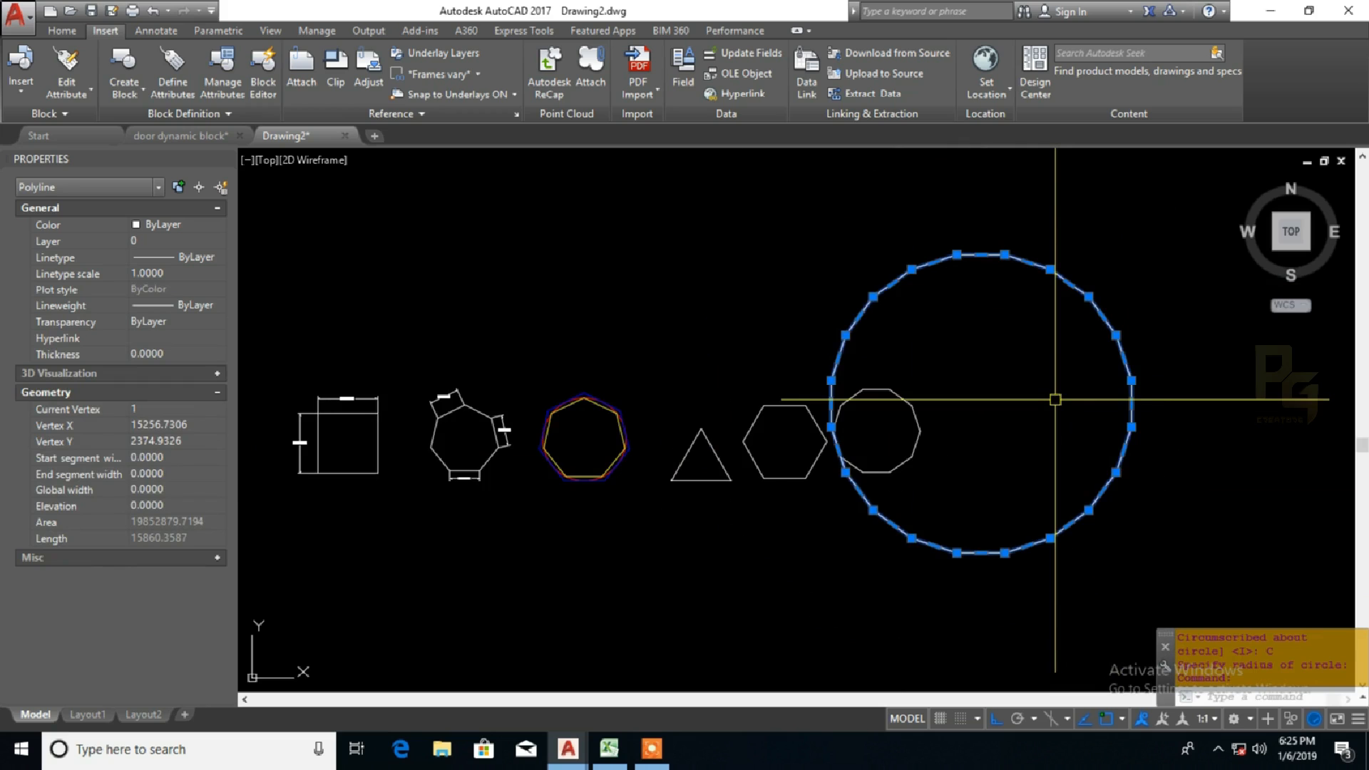
{"action": "scroll", "coordinate": [898, 441], "scroll_direction": "up", "scroll_amount": 2}
{"action": "scroll", "coordinate": [878, 423], "scroll_direction": "down", "scroll_amount": 2}
{"action": "middle_click_drag", "start_coordinate": [861, 425], "coordinate": [944, 412]}
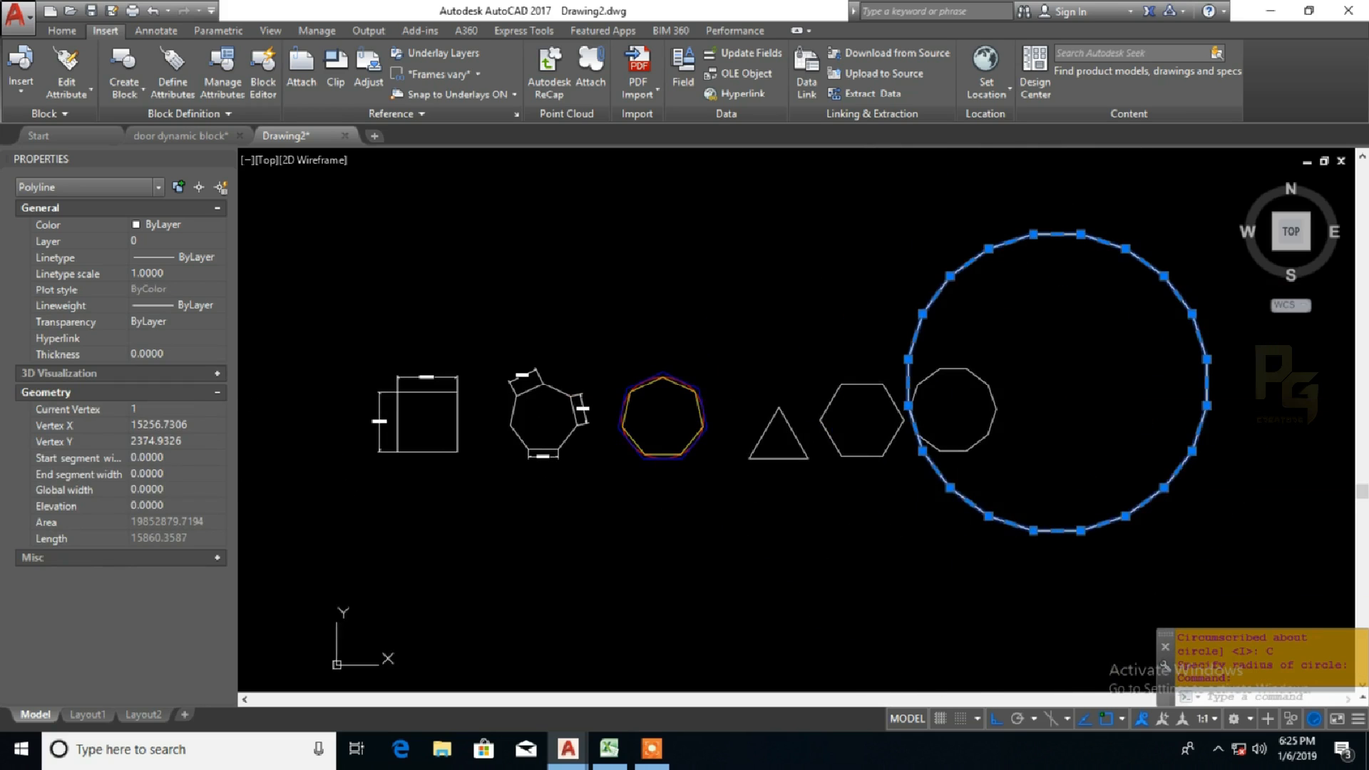
{"action": "key", "text": "Escape"}
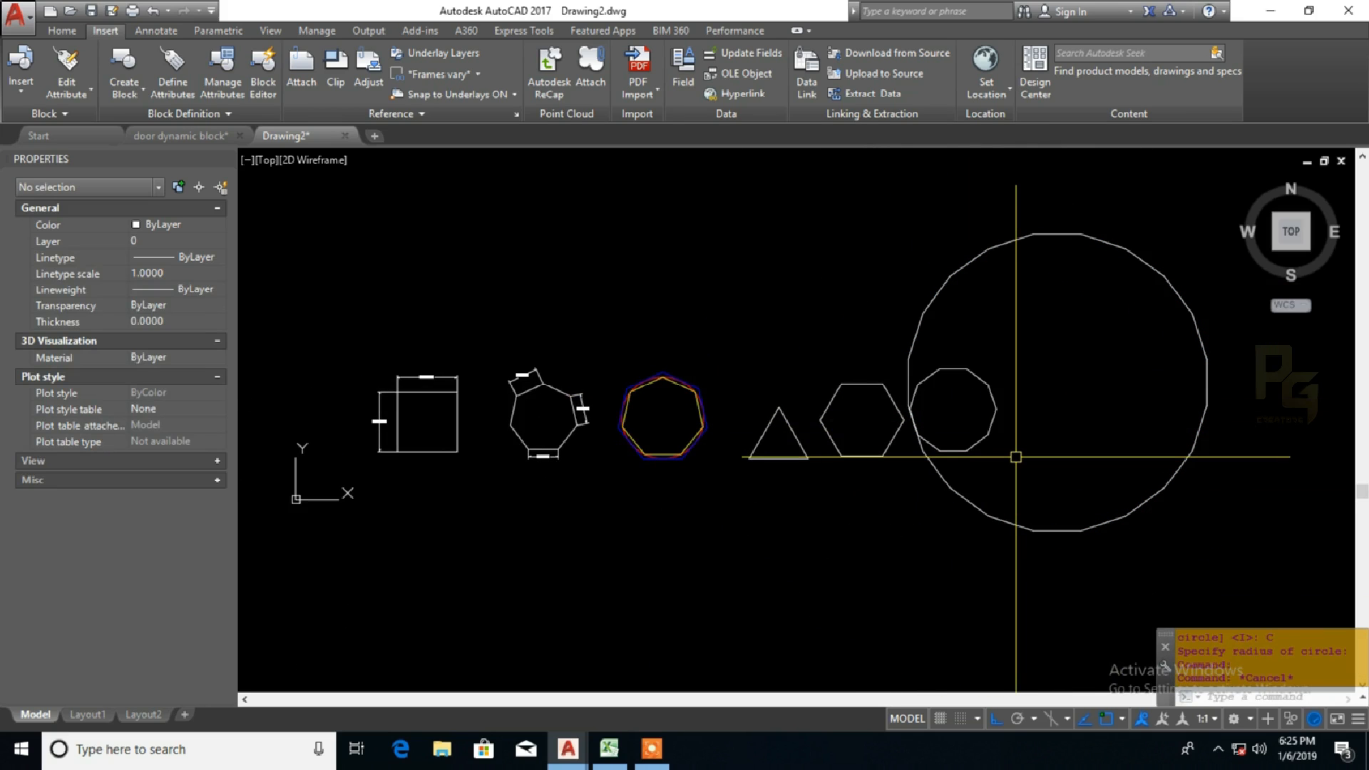
{"action": "mouse_move", "coordinate": [843, 495]}
{"action": "middle_mouse_down"}
{"action": "mouse_move", "coordinate": [902, 533]}
{"action": "mouse_move", "coordinate": [768, 554]}
{"action": "middle_mouse_up"}
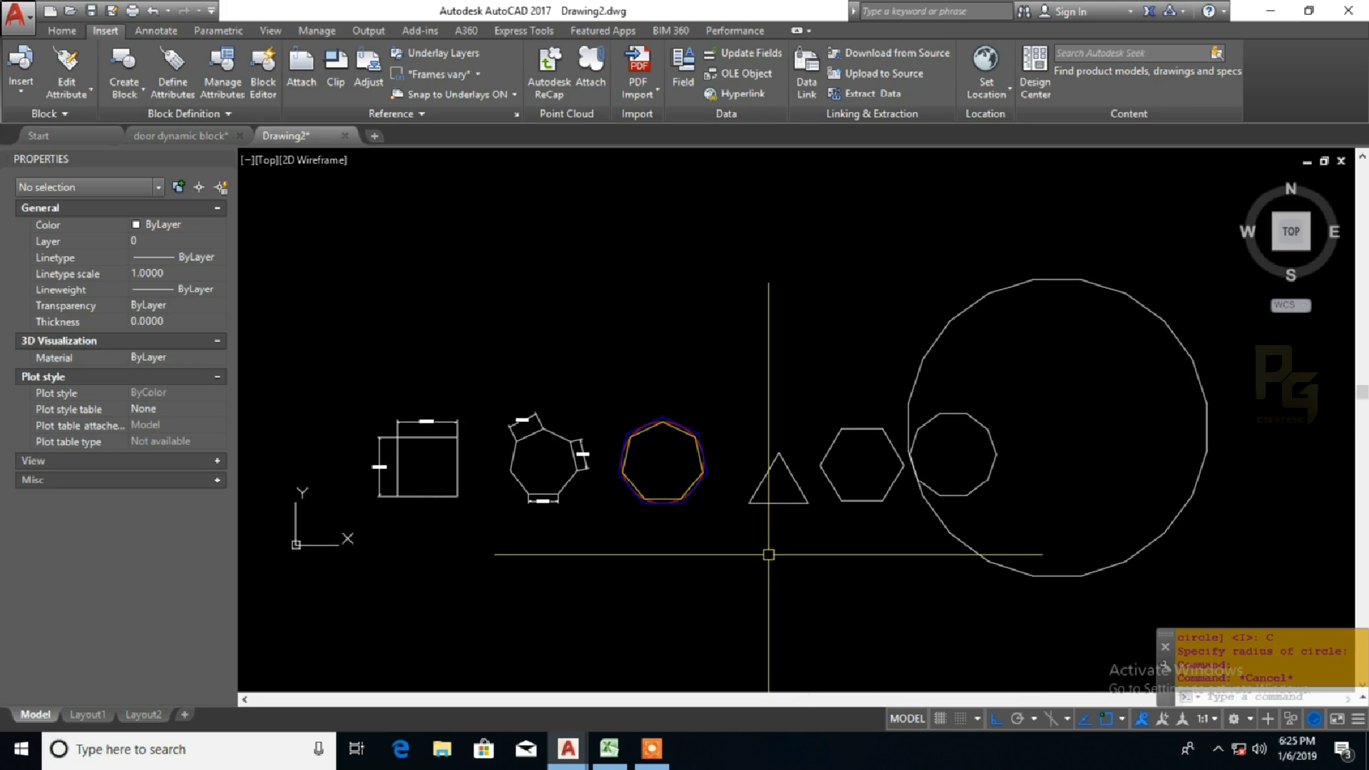